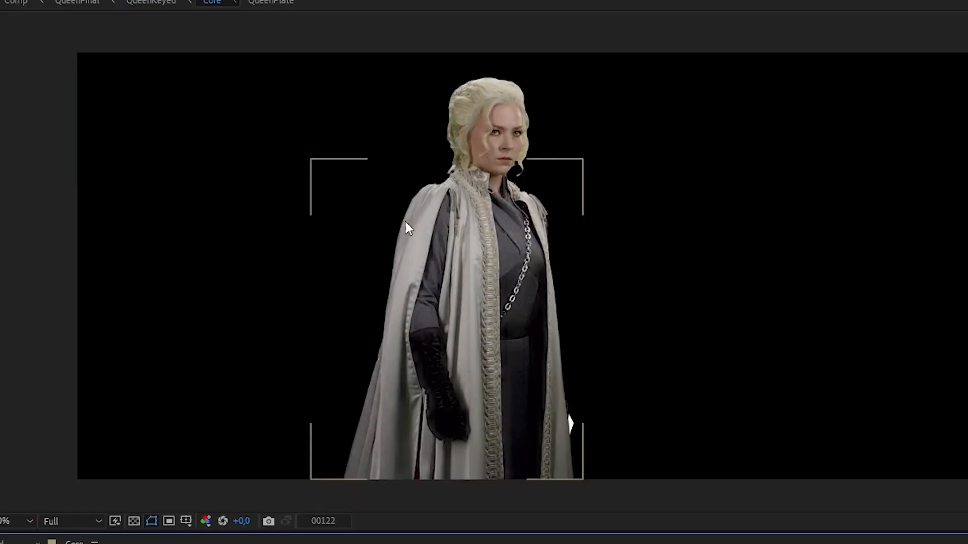
Back in the Comp timeline, pan to the queen's head and make the Queen_Plate green-screen layer visible.
{"action": "scroll", "coordinate": [554, 120], "scroll_direction": "up", "scroll_amount": 2}
{"action": "left_click_drag", "start_coordinate": [550, 149], "coordinate": [523, 339]}
{"action": "left_click_drag", "start_coordinate": [386, 225], "coordinate": [440, 488]}
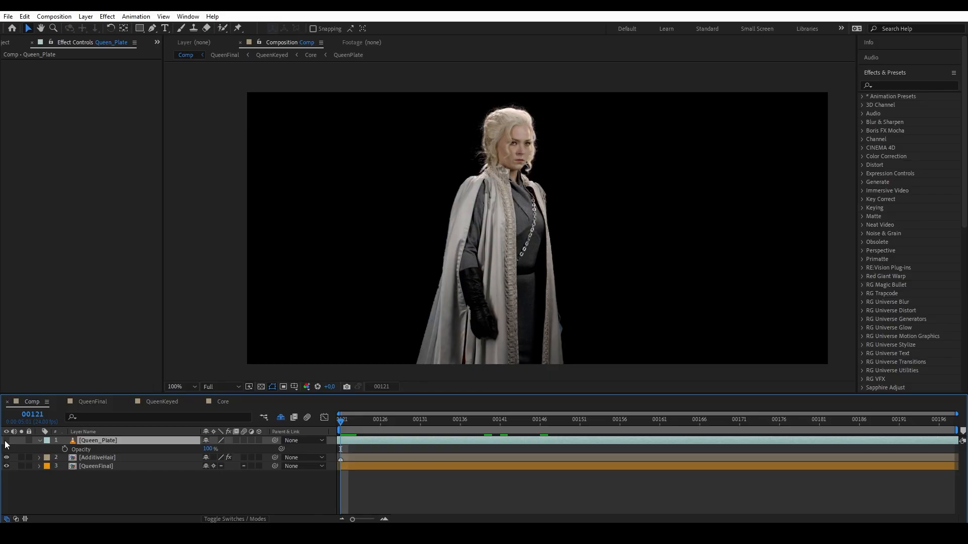
{"action": "left_click", "coordinate": [6, 441]}
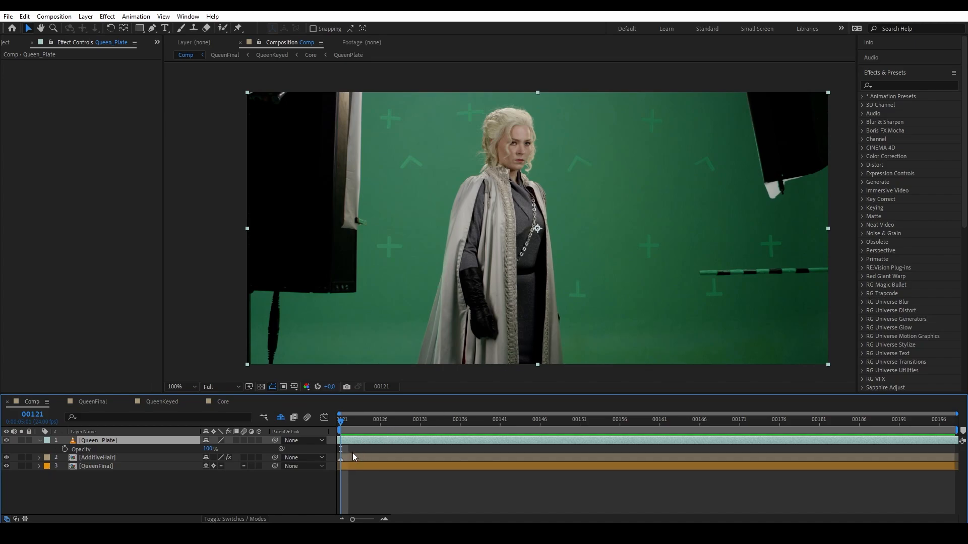
Pre-compose Queen_Plate into a new ForTracking comp, moving all attributes into it.
{"action": "key", "text": "ctrl+shift+c"}
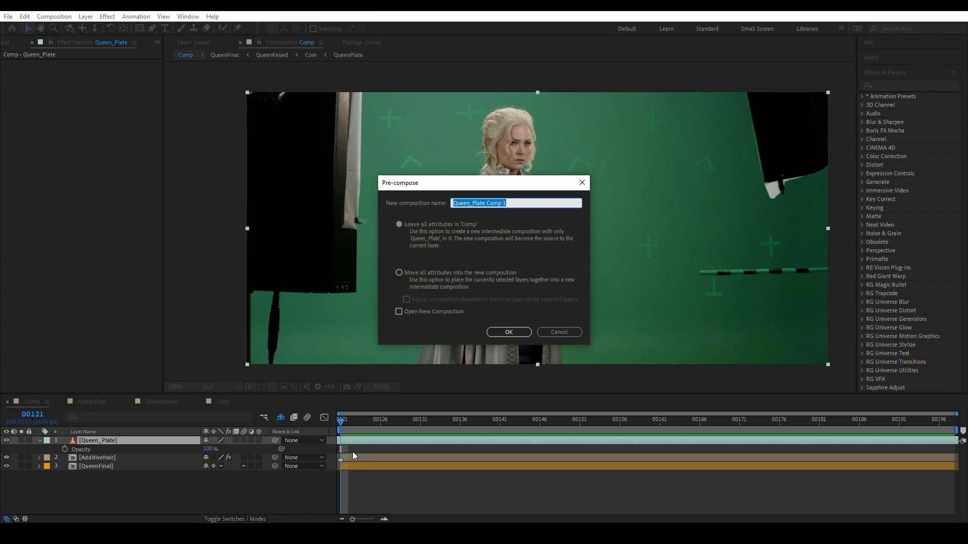
{"action": "type", "text": "ForTracking"}
{"action": "left_click", "coordinate": [458, 272]}
{"action": "left_click", "coordinate": [504, 332]}
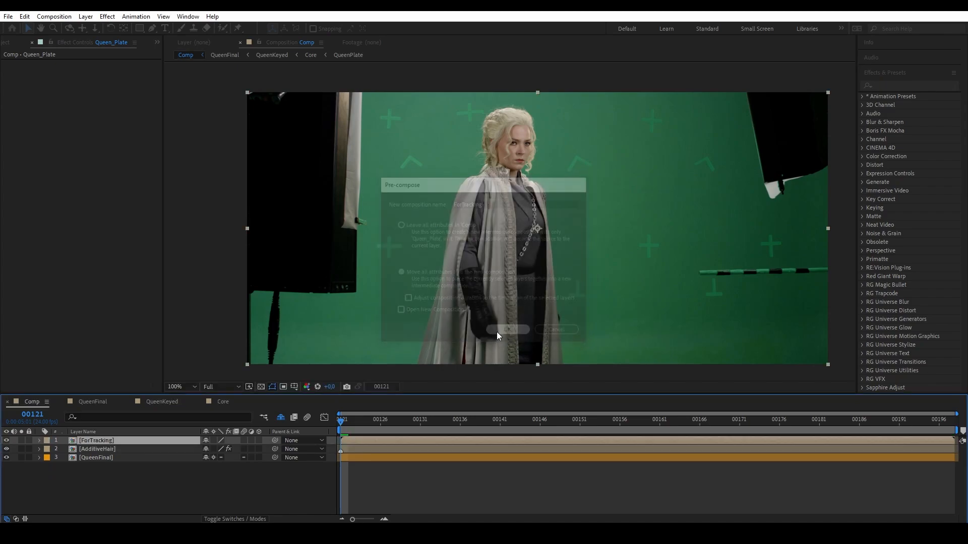
Inside ForTracking, draw a closed ten-point Pen mask around the queen on Queen_Plate.
{"action": "double_click", "coordinate": [92, 441]}
{"action": "left_click", "coordinate": [126, 441]}
{"action": "key", "text": "g"}
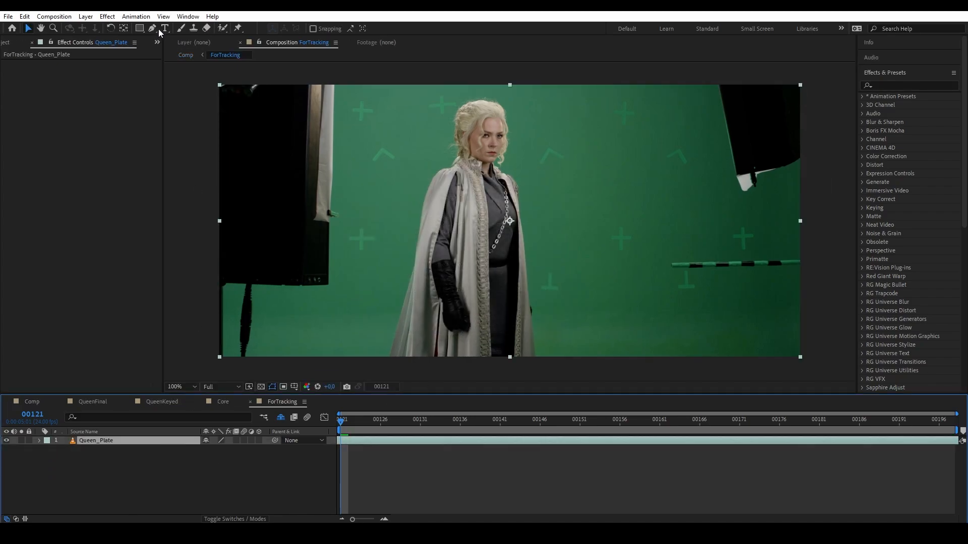
{"action": "left_click", "coordinate": [373, 357]}
{"action": "left_click", "coordinate": [390, 296]}
{"action": "left_click", "coordinate": [428, 162]}
{"action": "left_click", "coordinate": [444, 140]}
{"action": "left_click", "coordinate": [450, 99]}
{"action": "left_click", "coordinate": [508, 91]}
{"action": "left_click", "coordinate": [514, 168]}
{"action": "left_click", "coordinate": [539, 299]}
{"action": "left_click", "coordinate": [544, 361]}
{"action": "left_click", "coordinate": [374, 357]}
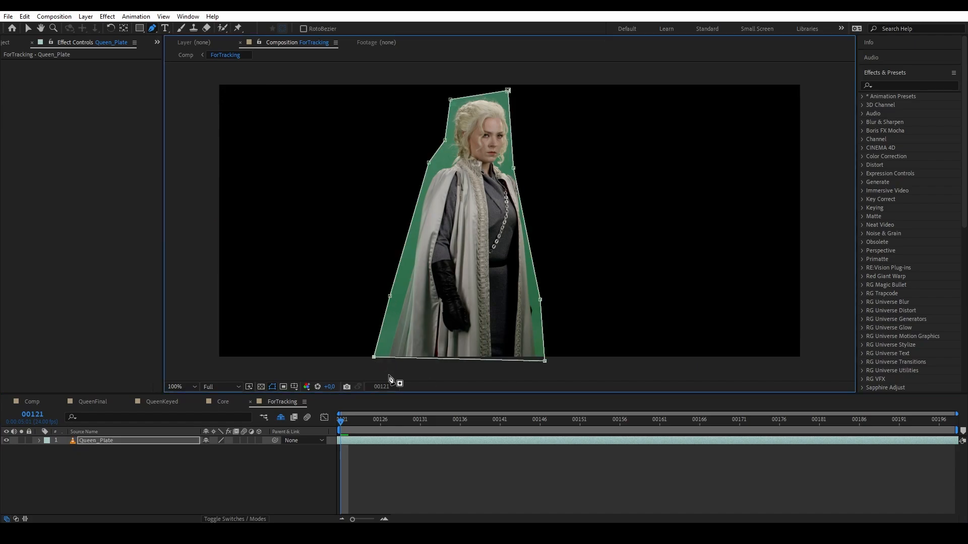
Set the queen mask's mode to Subtract and return to the main Comp.
{"action": "key", "text": "m"}
{"action": "left_click", "coordinate": [223, 449]}
{"action": "left_click", "coordinate": [235, 397]}
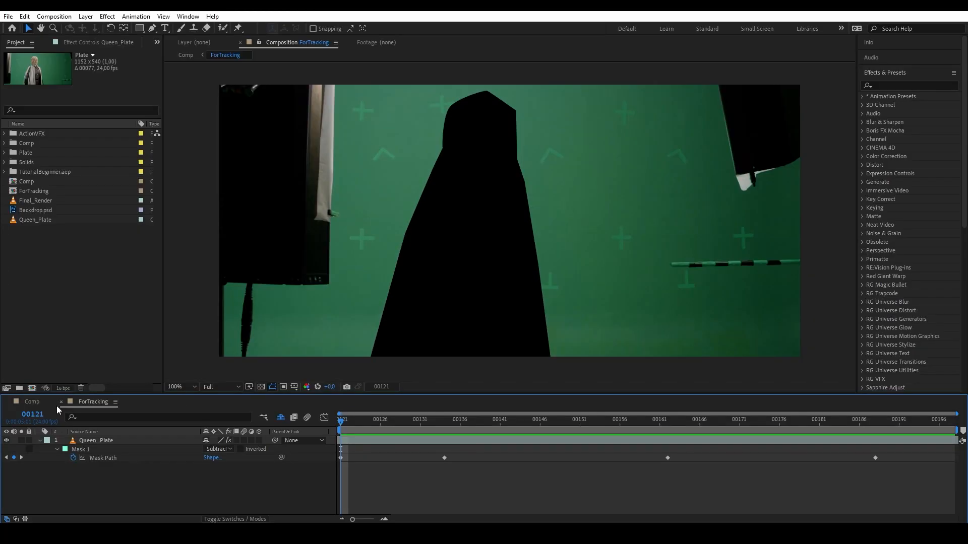
{"action": "left_click", "coordinate": [41, 407]}
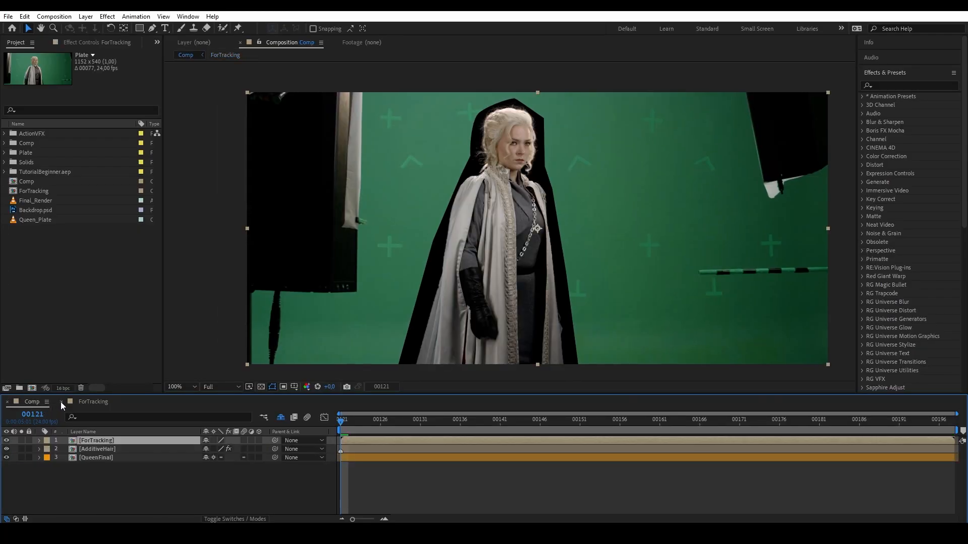
Solo ForTracking, apply the 3D Camera Tracker, and create a camera from the solved track.
{"action": "left_click", "coordinate": [61, 401]}
{"action": "left_click", "coordinate": [21, 441]}
{"action": "left_click", "coordinate": [883, 85]}
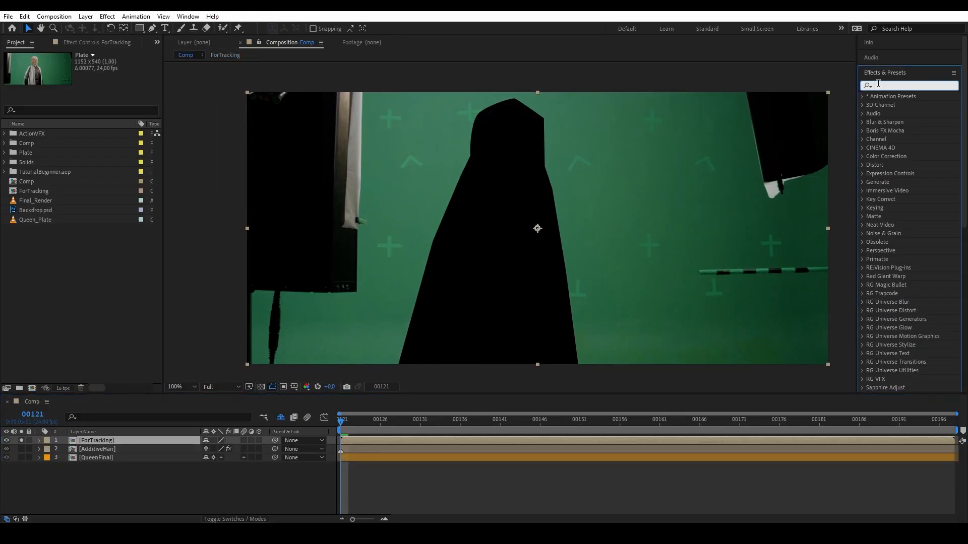
{"action": "type", "text": "camera"}
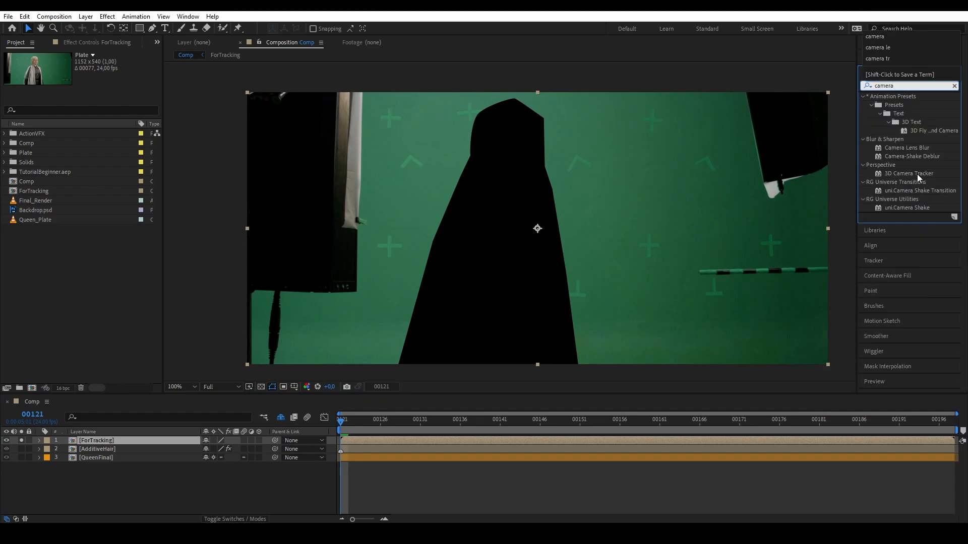
{"action": "double_click", "coordinate": [919, 174]}
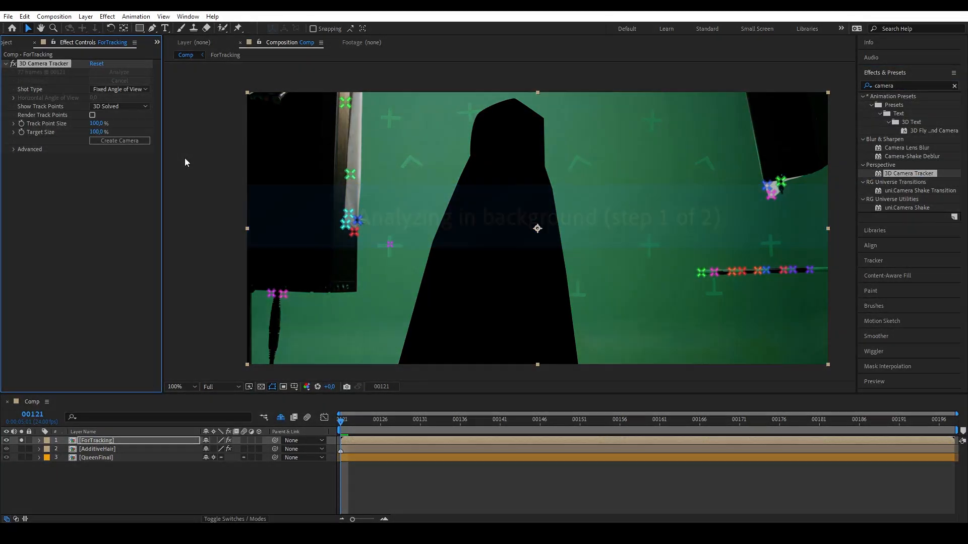
{"action": "left_click_drag", "start_coordinate": [345, 423], "coordinate": [201, 432]}
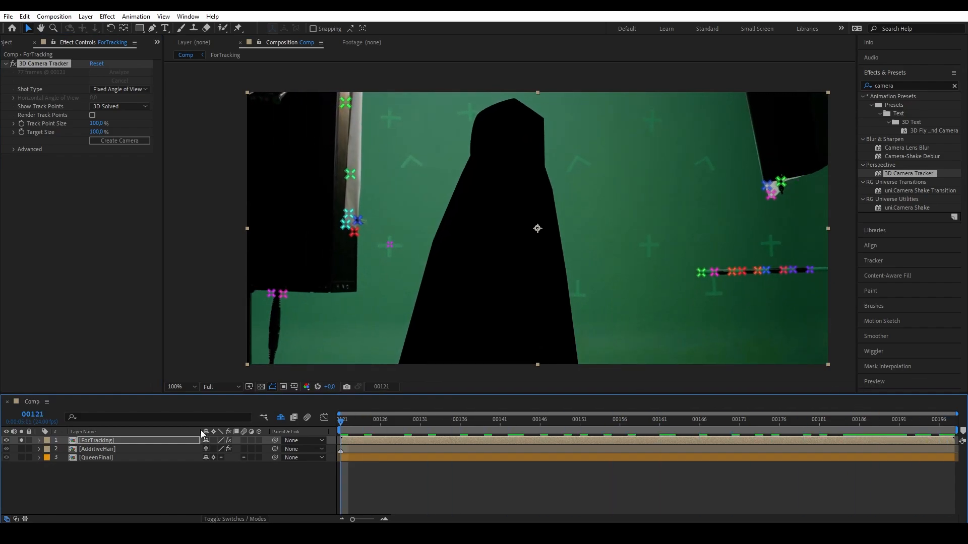
{"action": "left_click", "coordinate": [130, 142]}
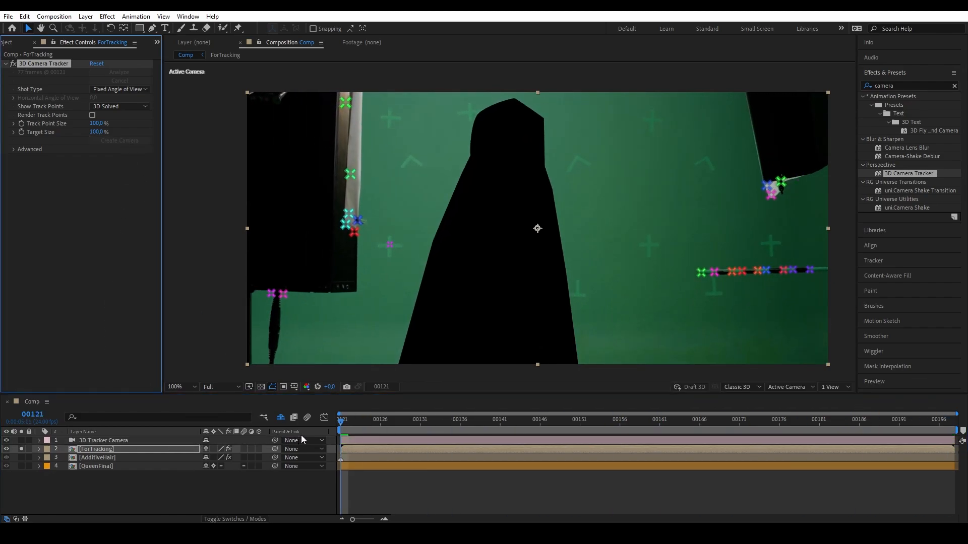
{"action": "left_click", "coordinate": [500, 420]}
{"action": "left_click_drag", "start_coordinate": [479, 420], "coordinate": [13, 456]}
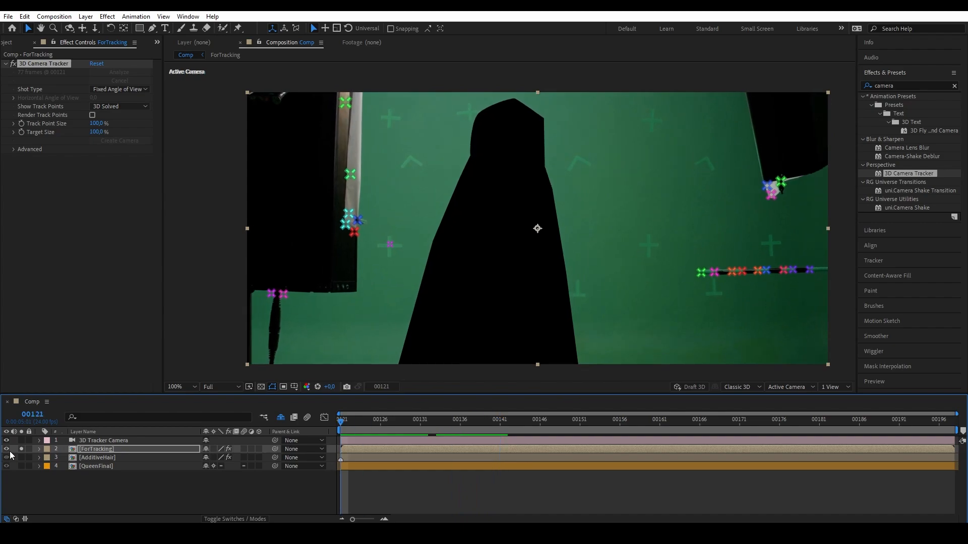
Create Track Null 1 from a striped-pole track point and position it on the queen's body.
{"action": "right_click", "coordinate": [701, 273]}
{"action": "left_click", "coordinate": [732, 301]}
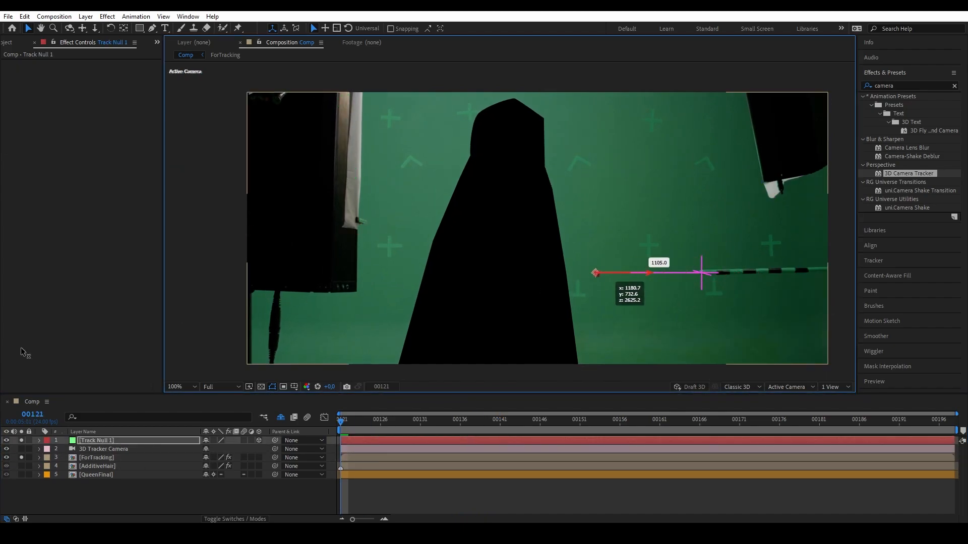
{"action": "mouse_move", "coordinate": [525, 273]}
{"action": "left_mouse_down"}
{"action": "mouse_move", "coordinate": [500, 279]}
{"action": "mouse_move", "coordinate": [509, 267]}
{"action": "left_mouse_up"}
{"action": "left_click", "coordinate": [341, 422]}
{"action": "left_click_drag", "start_coordinate": [519, 202], "coordinate": [518, 176]}
{"action": "left_click_drag", "start_coordinate": [353, 422], "coordinate": [947, 422]}
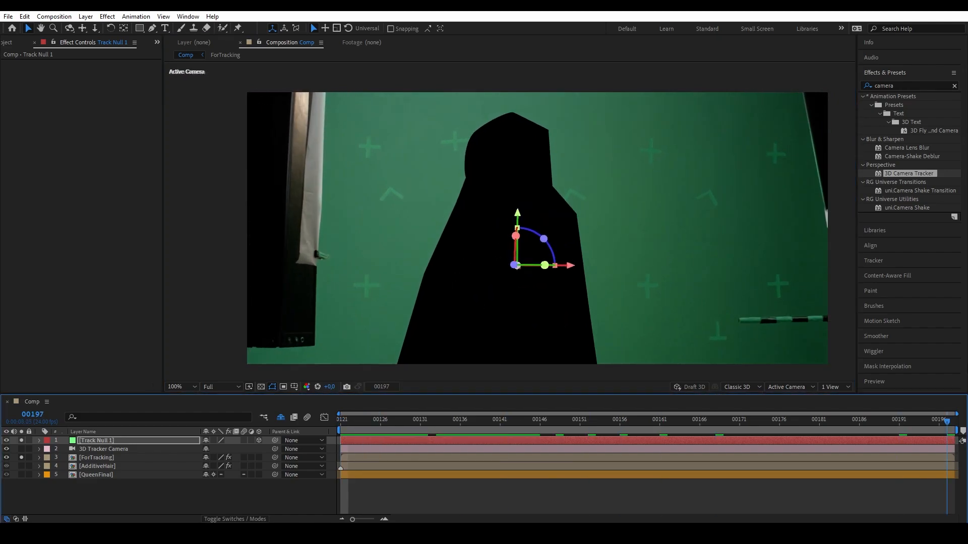
{"action": "key", "text": "Home"}
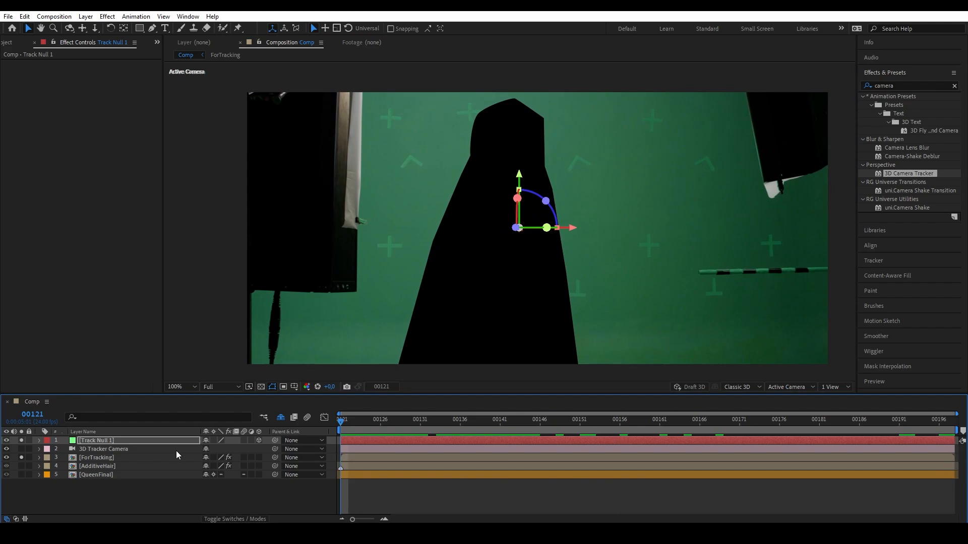
Unsolo ForTracking and the track null, then select the ForTracking layer.
{"action": "left_click", "coordinate": [21, 457]}
{"action": "left_click", "coordinate": [22, 440]}
{"action": "left_click", "coordinate": [99, 501]}
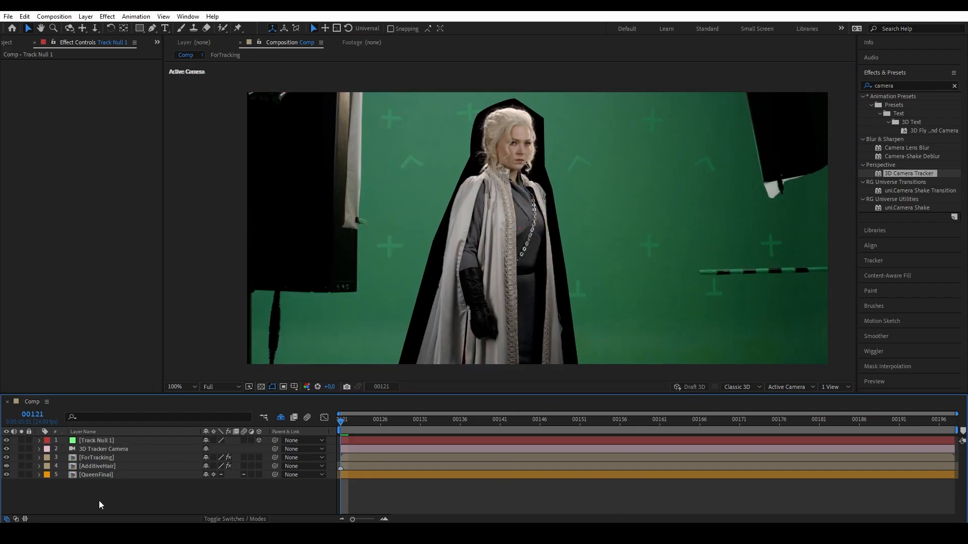
{"action": "left_click", "coordinate": [110, 458]}
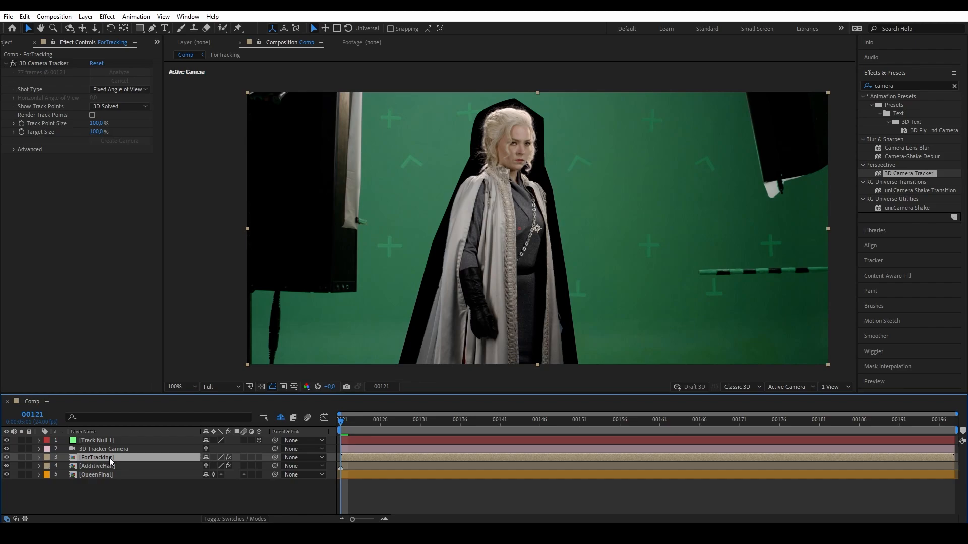
Delete the ForTracking layer and end the work area at about frame 00176.
{"action": "key", "text": "Delete"}
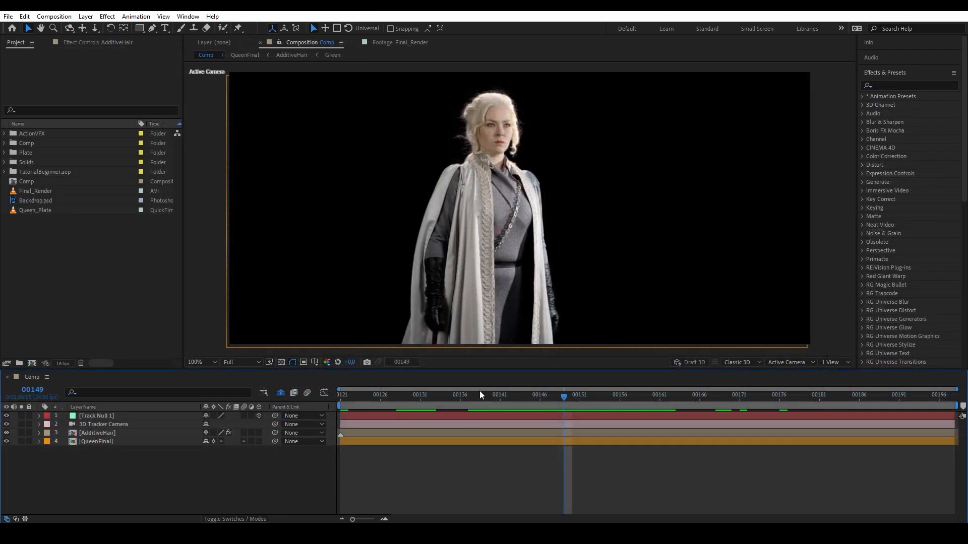
{"action": "left_click_drag", "start_coordinate": [479, 395], "coordinate": [500, 406]}
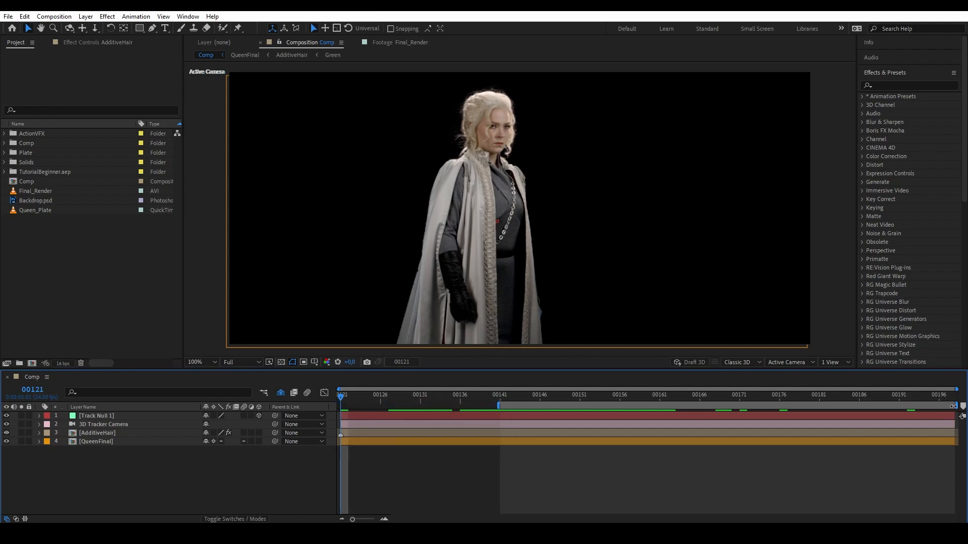
{"action": "left_click_drag", "start_coordinate": [954, 406], "coordinate": [781, 406]}
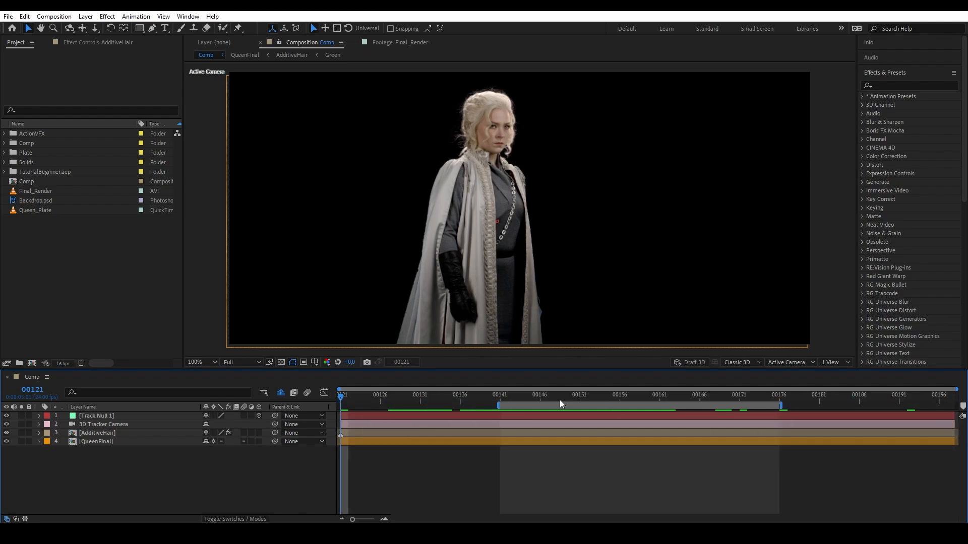
Mark timing points at frames 00151, 00161 and 00171.
{"action": "left_click_drag", "start_coordinate": [557, 399], "coordinate": [583, 405]}
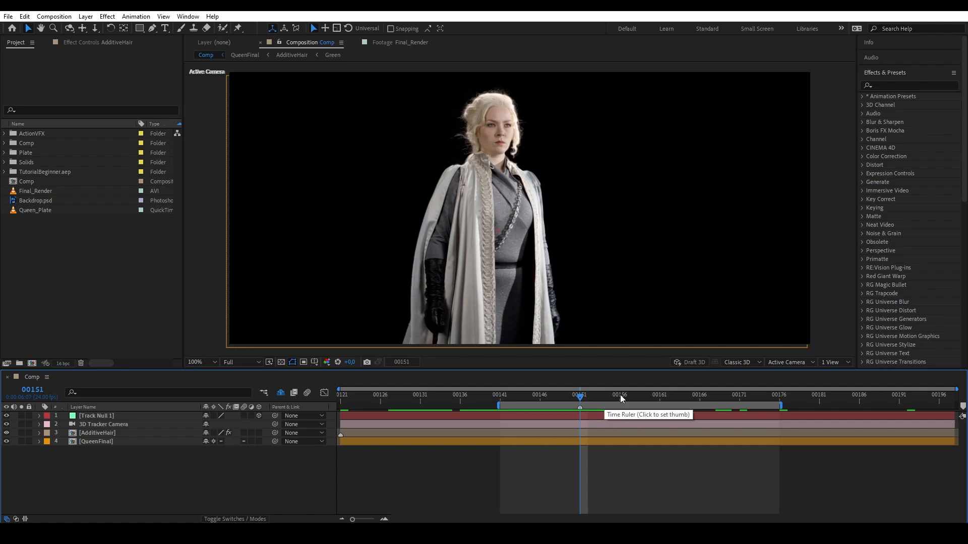
{"action": "left_click", "coordinate": [659, 396]}
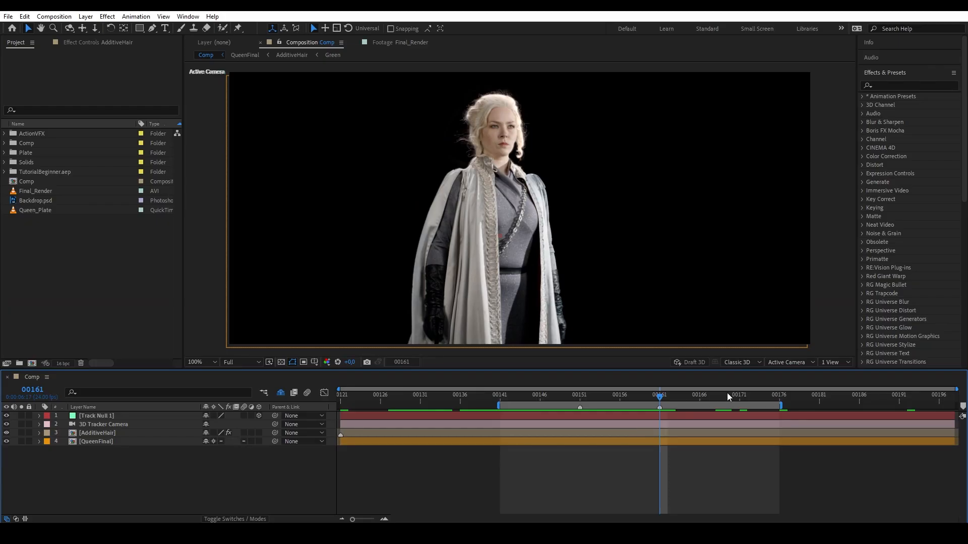
{"action": "left_click", "coordinate": [754, 339]}
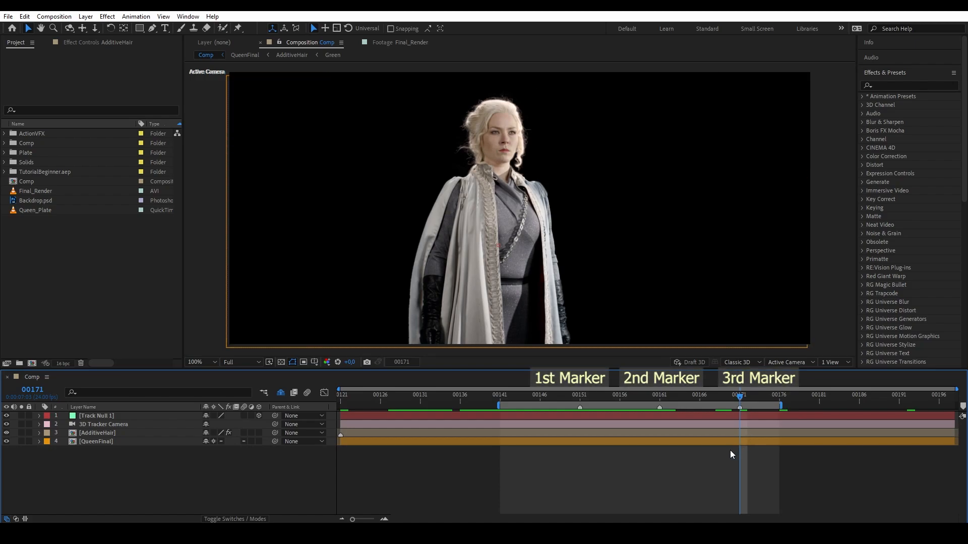
{"action": "mouse_move", "coordinate": [738, 395]}
{"action": "left_mouse_down"}
{"action": "mouse_move", "coordinate": [580, 395]}
{"action": "mouse_move", "coordinate": [741, 399]}
{"action": "mouse_move", "coordinate": [665, 399]}
{"action": "left_mouse_up"}
{"action": "key", "text": "Page_Up"}
{"action": "key", "text": "Page_Up"}
{"action": "key", "text": "Page_Up"}
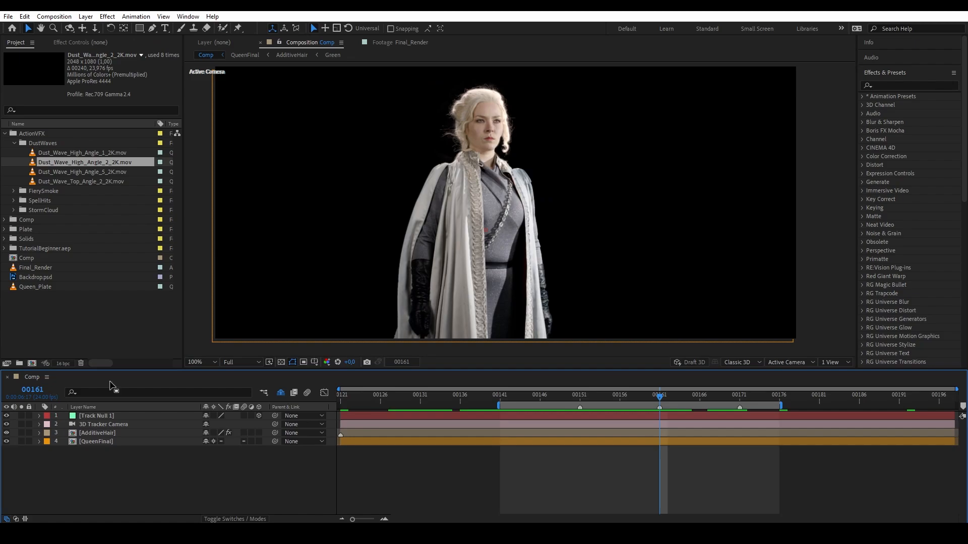
Add Dust_Wave_High_Angle_2_2K.mov as a 3D layer at the track null's position.
{"action": "left_click_drag", "start_coordinate": [67, 162], "coordinate": [111, 423]}
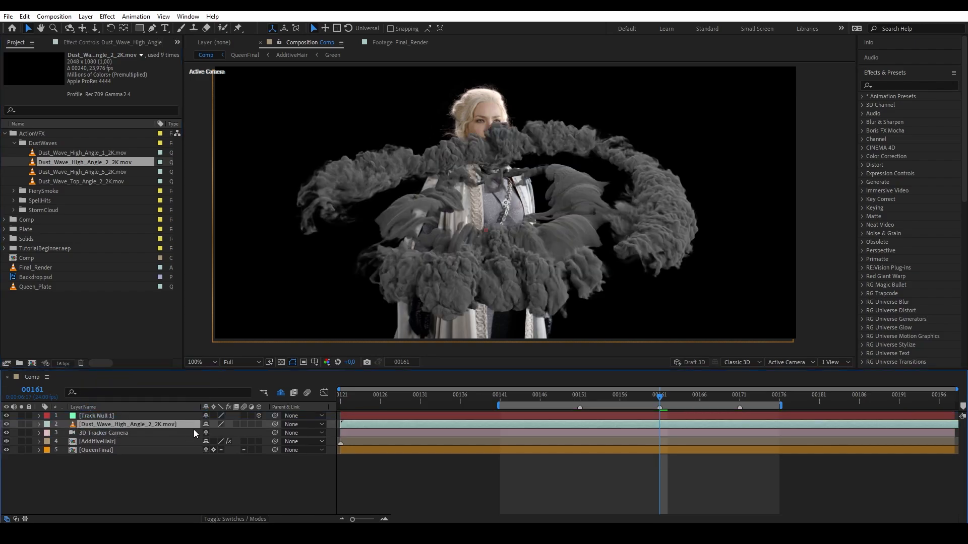
{"action": "left_click", "coordinate": [258, 425]}
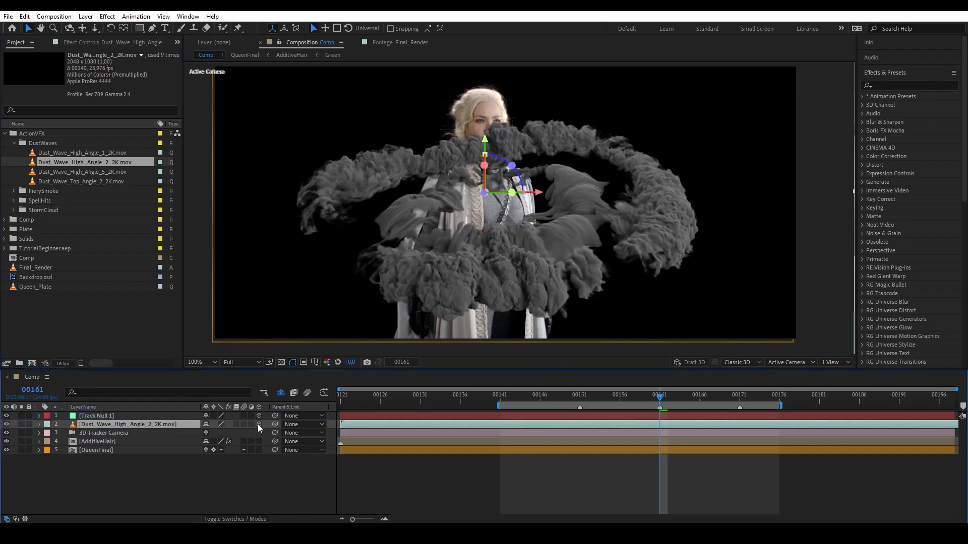
{"action": "left_click", "coordinate": [131, 416], "text": "shift"}
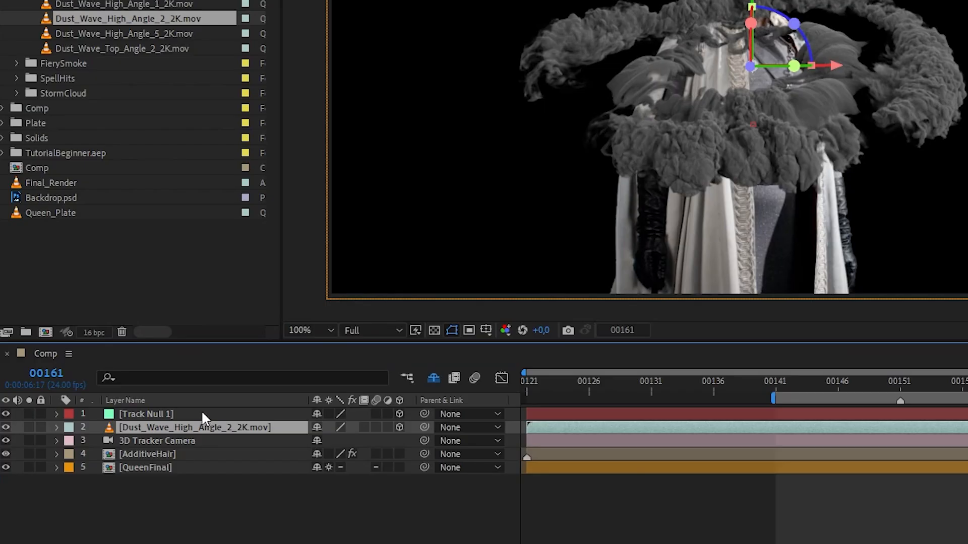
{"action": "key", "text": "p"}
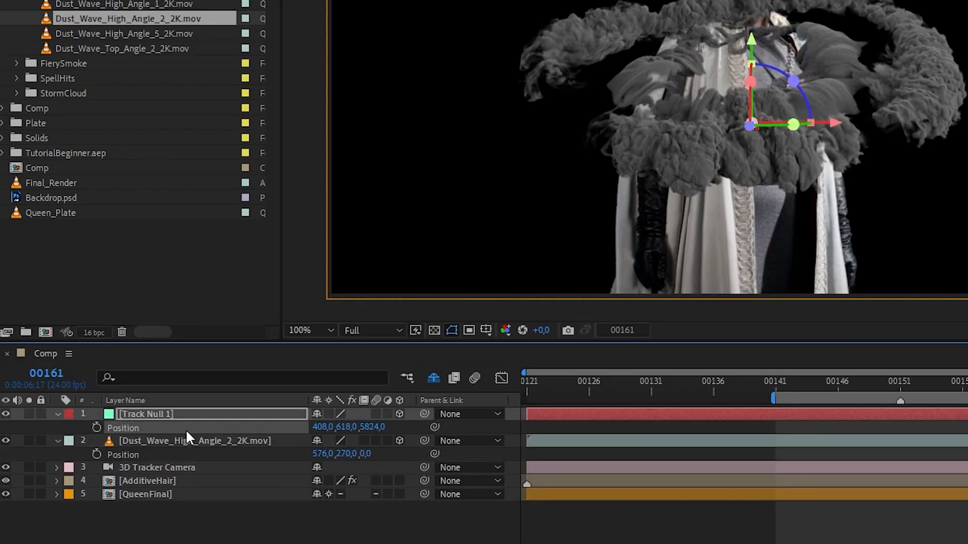
{"action": "key", "text": "ctrl+c"}
{"action": "left_click", "coordinate": [193, 453]}
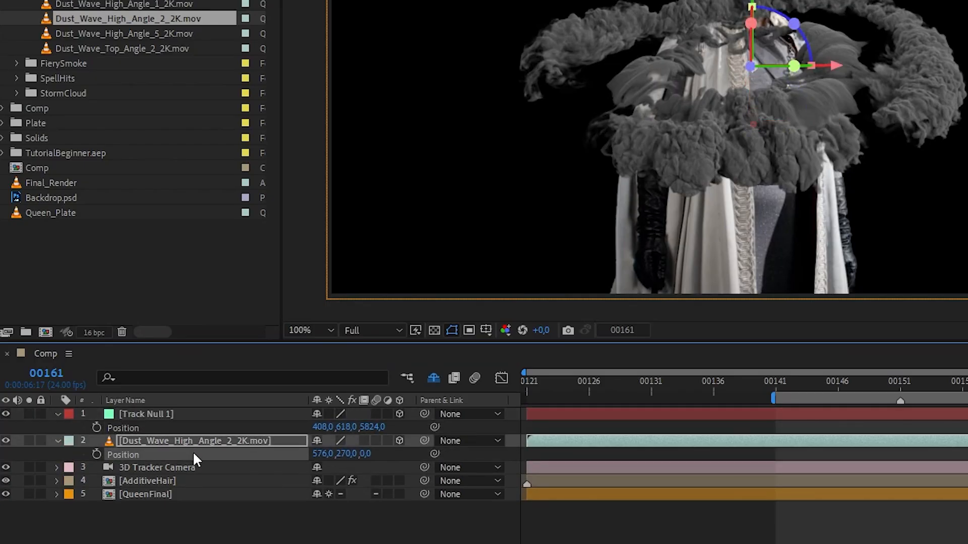
{"action": "key", "text": "ctrl+v"}
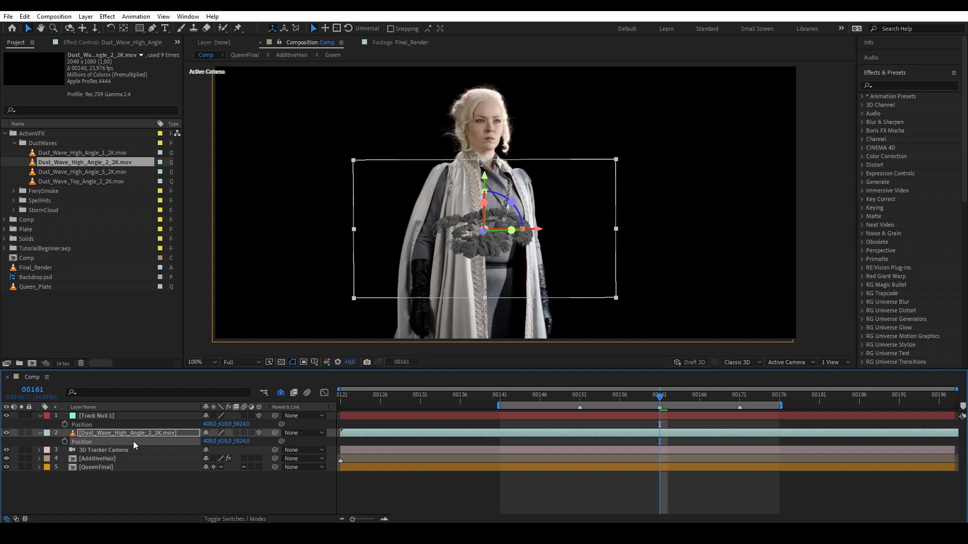
Rotate, reposition and scale the dust wave to 316% so it stands upright beside the queen.
{"action": "left_click_drag", "start_coordinate": [510, 203], "coordinate": [465, 197]}
{"action": "left_click_drag", "start_coordinate": [432, 160], "coordinate": [431, 161]}
{"action": "left_click_drag", "start_coordinate": [437, 221], "coordinate": [132, 175]}
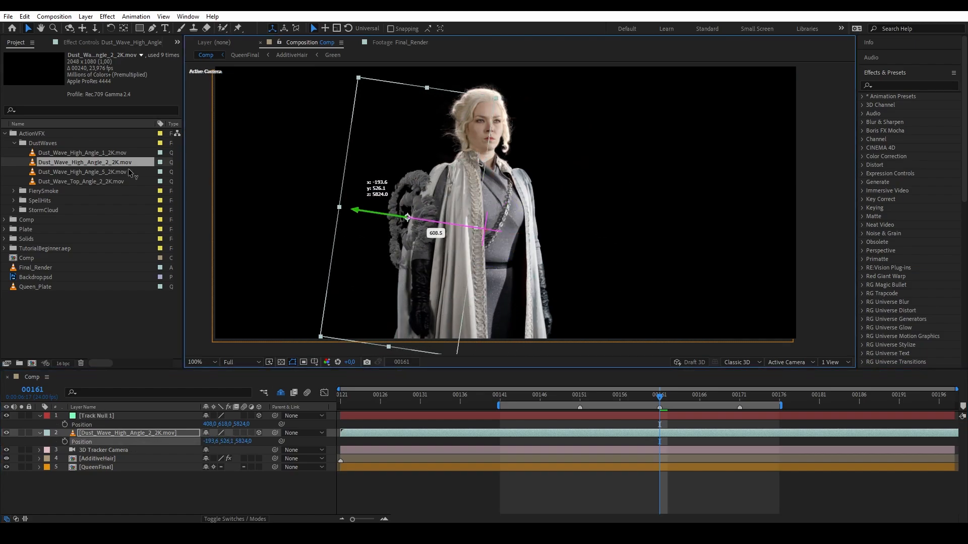
{"action": "left_click_drag", "start_coordinate": [415, 169], "coordinate": [412, 250]}
{"action": "left_click_drag", "start_coordinate": [337, 229], "coordinate": [313, 213]}
{"action": "key", "text": "s"}
{"action": "left_click_drag", "start_coordinate": [221, 441], "coordinate": [344, 431]}
{"action": "left_click_drag", "start_coordinate": [458, 247], "coordinate": [487, 251]}
{"action": "left_click_drag", "start_coordinate": [718, 285], "coordinate": [669, 278]}
{"action": "left_click_drag", "start_coordinate": [463, 220], "coordinate": [459, 215]}
{"action": "left_click_drag", "start_coordinate": [487, 243], "coordinate": [567, 262]}
Move the dust wave layer below QueenFinal and review it at frame 00128.
{"action": "left_click", "coordinate": [147, 432]}
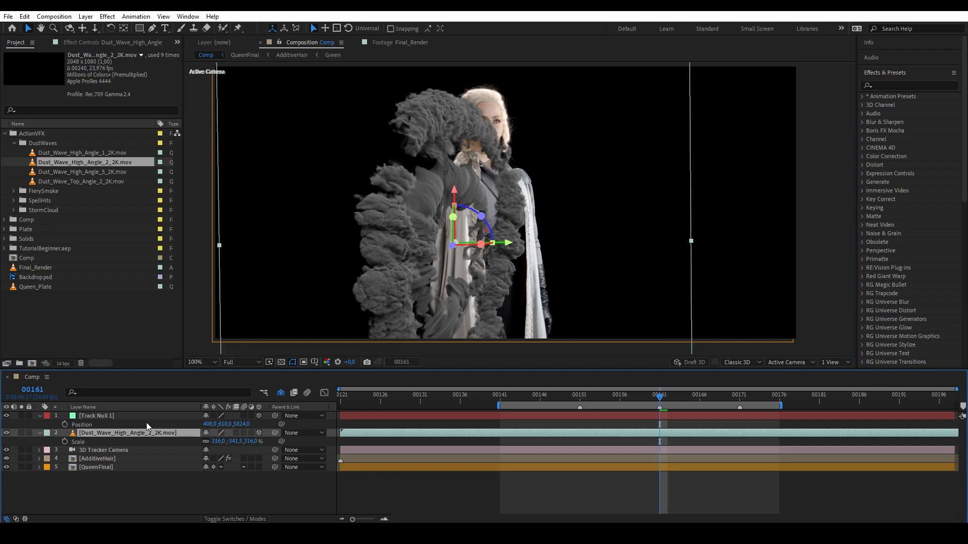
{"action": "left_click_drag", "start_coordinate": [126, 433], "coordinate": [96, 486]}
{"action": "left_click_drag", "start_coordinate": [660, 398], "coordinate": [663, 441]}
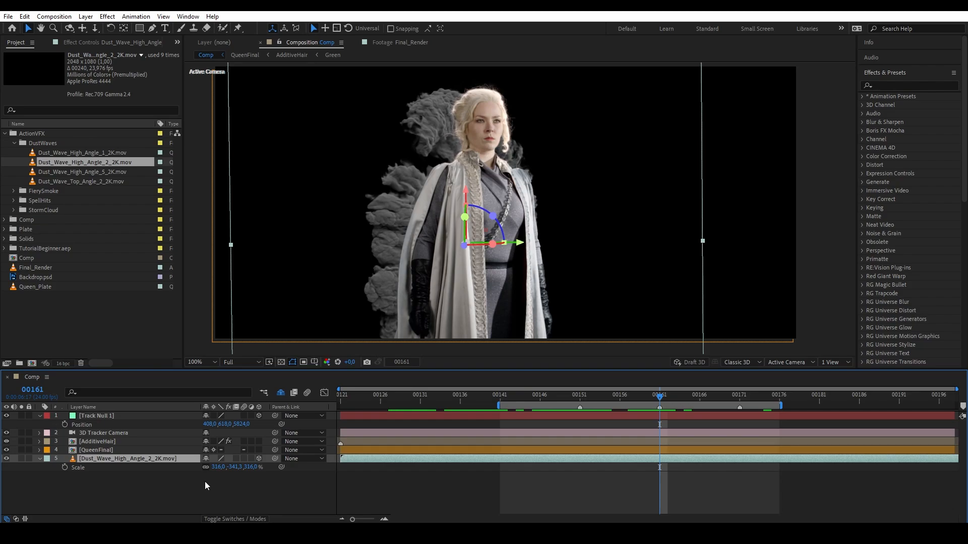
Enable Time Remapping on the High Angle dust layer.
{"action": "right_click", "coordinate": [141, 461]}
{"action": "mouse_move", "coordinate": [229, 229]}
{"action": "left_click", "coordinate": [292, 229]}
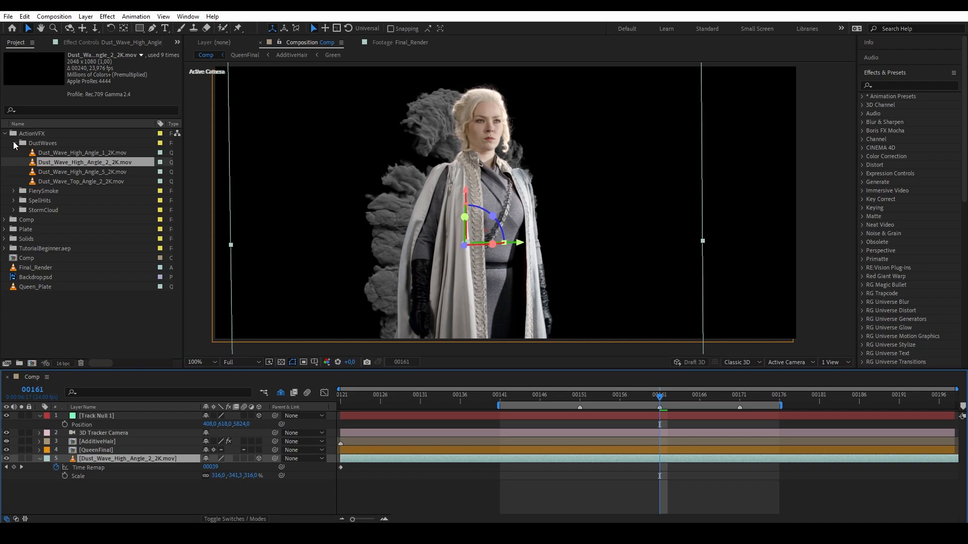
{"action": "left_click", "coordinate": [13, 143]}
Key the dust's remapped time to start at 00000 around frame 00150.
{"action": "left_click_drag", "start_coordinate": [659, 396], "coordinate": [580, 396]}
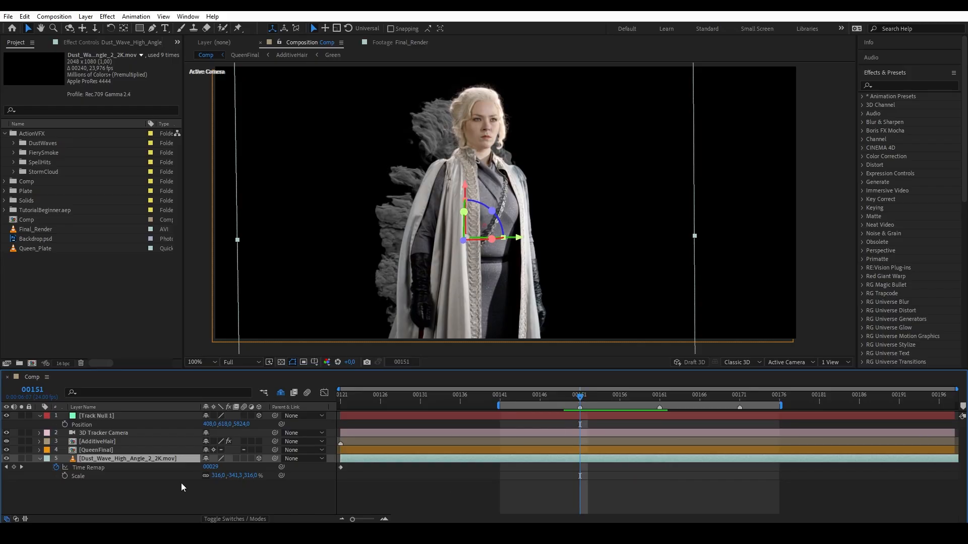
{"action": "left_click", "coordinate": [212, 467]}
{"action": "type", "text": "0"}
{"action": "key", "text": "Return"}
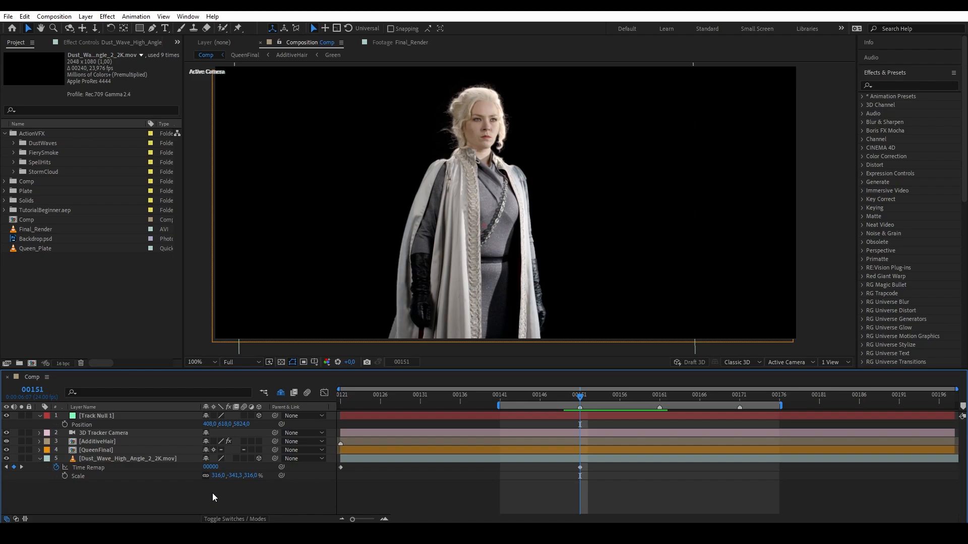
{"action": "left_click_drag", "start_coordinate": [579, 468], "coordinate": [572, 468]}
{"action": "left_click_drag", "start_coordinate": [581, 397], "coordinate": [662, 417]}
{"action": "left_click_drag", "start_coordinate": [210, 467], "coordinate": [261, 471]}
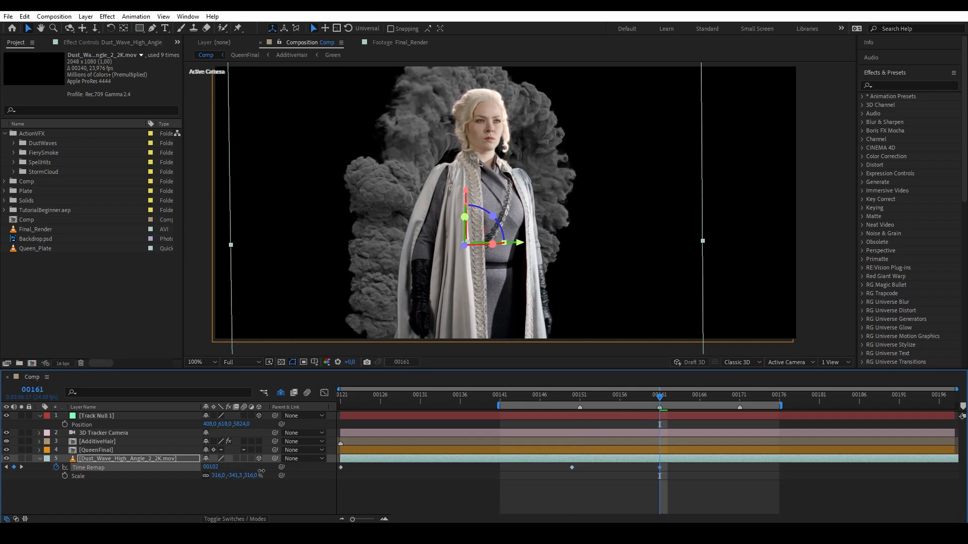
Set a remapped time of 00240 and lower the keyframe value at frame 00171.
{"action": "left_click_drag", "start_coordinate": [676, 398], "coordinate": [679, 447]}
{"action": "left_click_drag", "start_coordinate": [658, 397], "coordinate": [740, 427]}
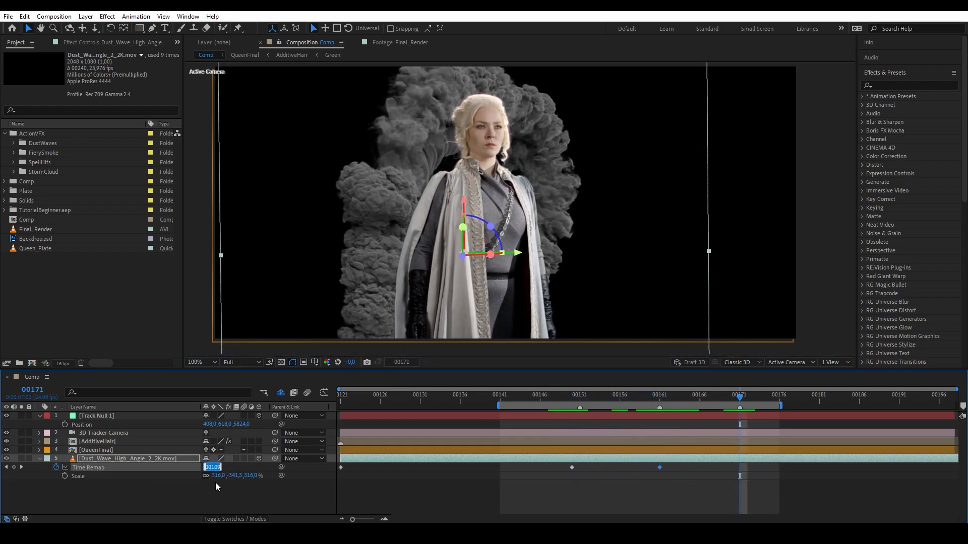
{"action": "type", "text": "240"}
{"action": "key", "text": "Return"}
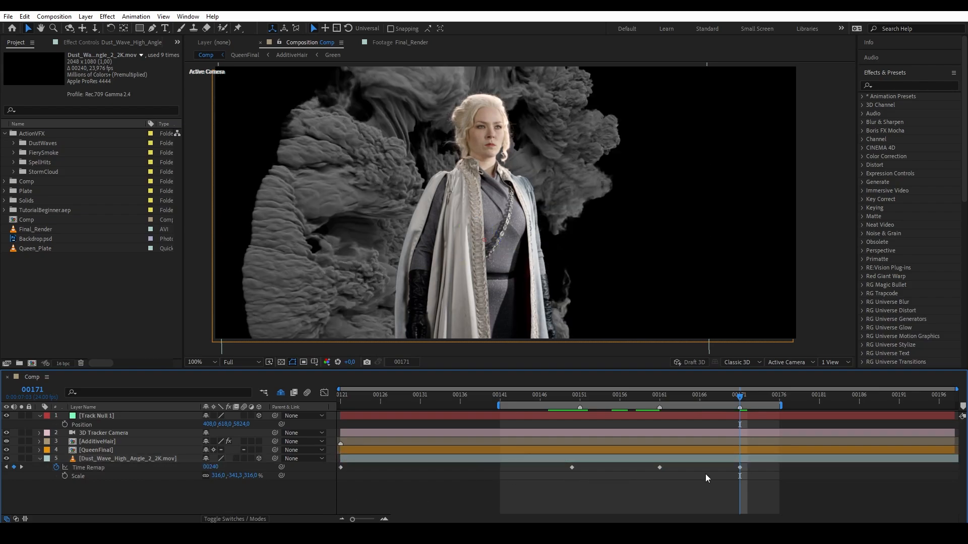
{"action": "left_click", "coordinate": [740, 467]}
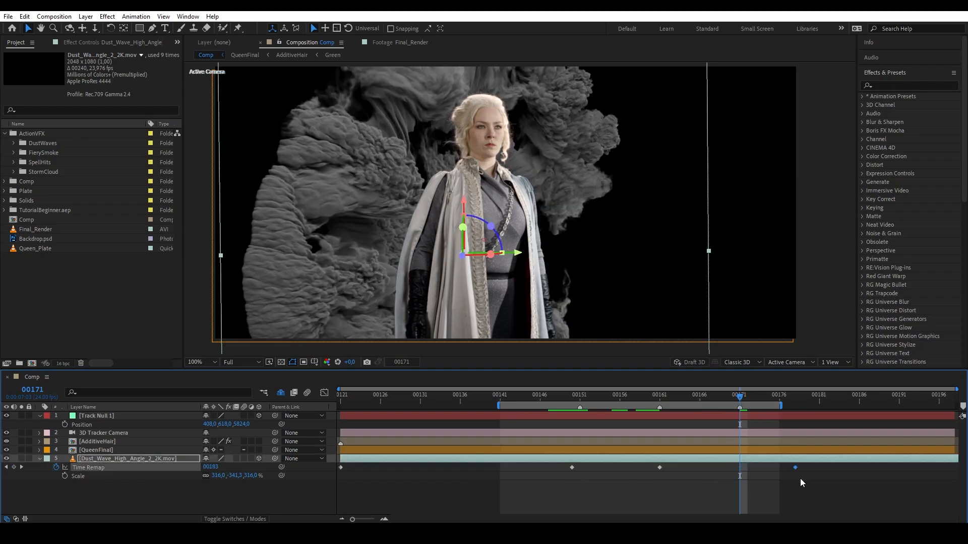
{"action": "left_click_drag", "start_coordinate": [207, 468], "coordinate": [155, 467]}
{"action": "left_click_drag", "start_coordinate": [739, 400], "coordinate": [587, 414]}
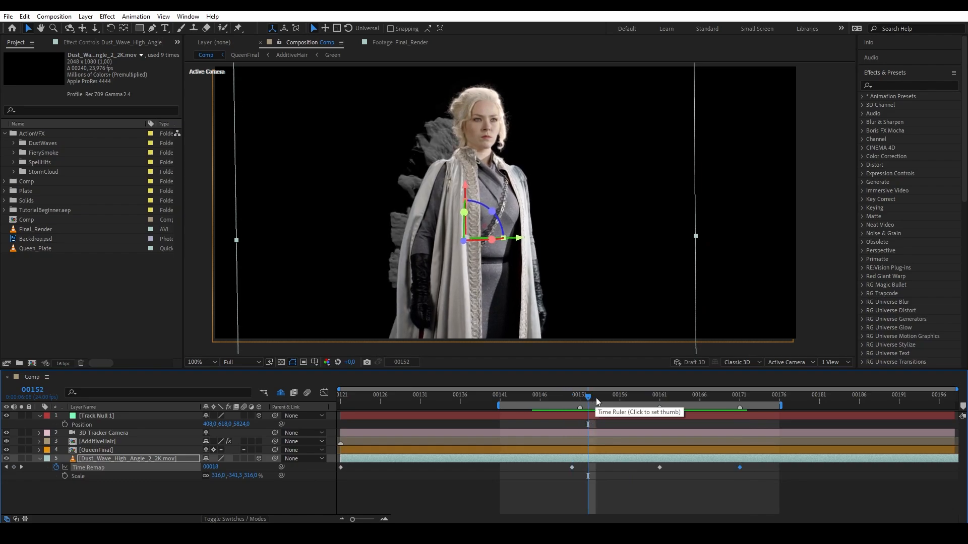
{"action": "key", "text": "k"}
Draw a mask around the right-side smoke and set it to Subtract.
{"action": "left_click", "coordinate": [152, 28]}
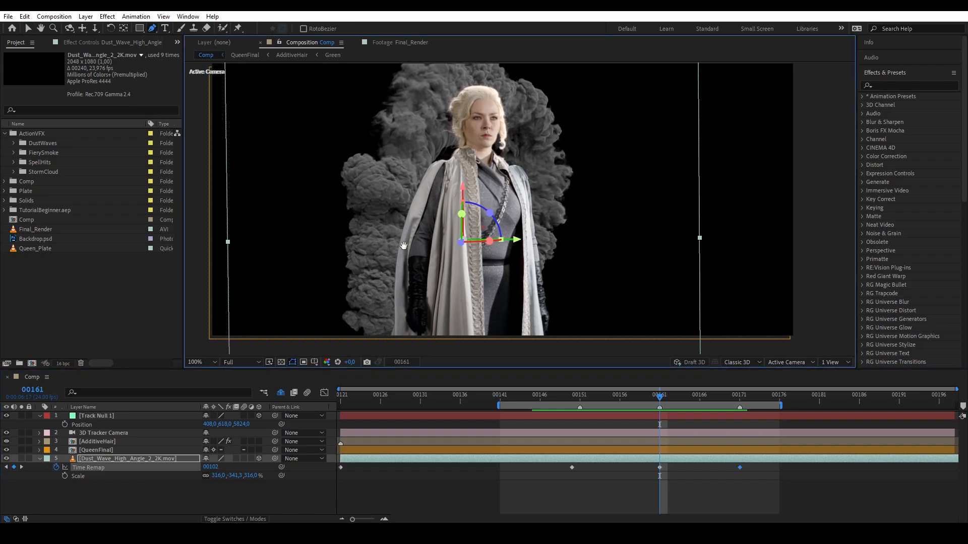
{"action": "left_click", "coordinate": [457, 345]}
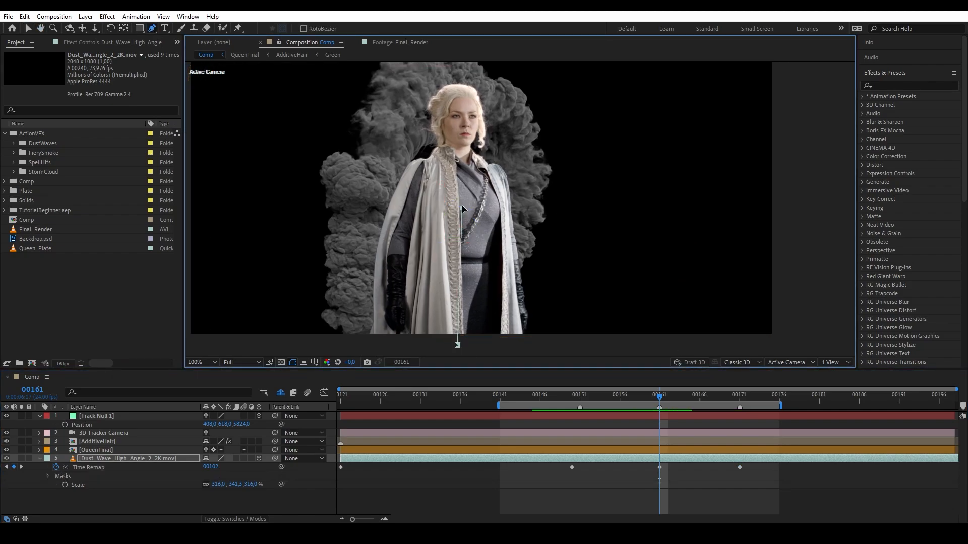
{"action": "left_click", "coordinate": [457, 345]}
{"action": "left_click", "coordinate": [213, 471]}
{"action": "left_click", "coordinate": [246, 414]}
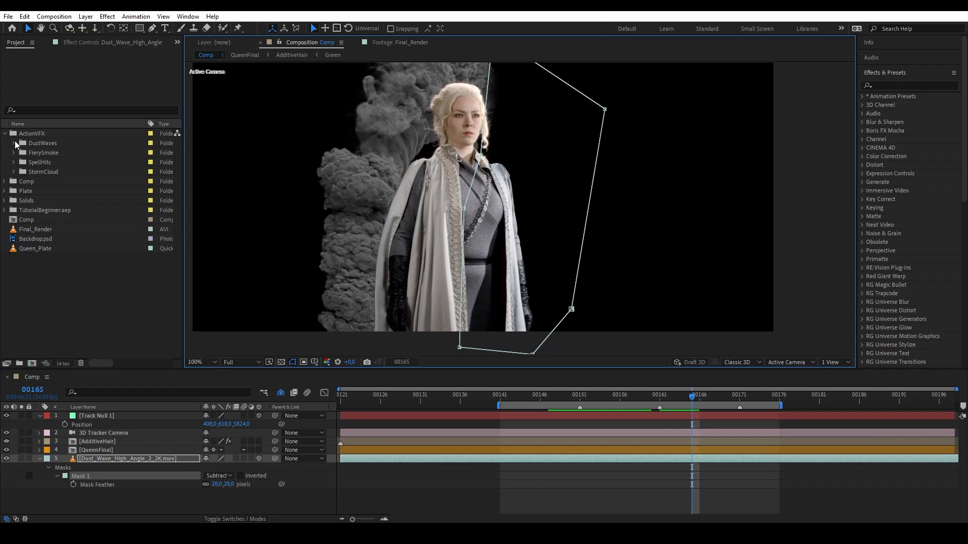
Add Dust_Wave_Top_Angle_2_2K.mov to the comp and shift it left and down.
{"action": "left_click", "coordinate": [13, 143]}
{"action": "left_click_drag", "start_coordinate": [83, 182], "coordinate": [112, 441]}
{"action": "left_click_drag", "start_coordinate": [565, 177], "coordinate": [528, 198]}
Rotate the Top Angle dust to about -142° and make it a 3D layer.
{"action": "key", "text": "r"}
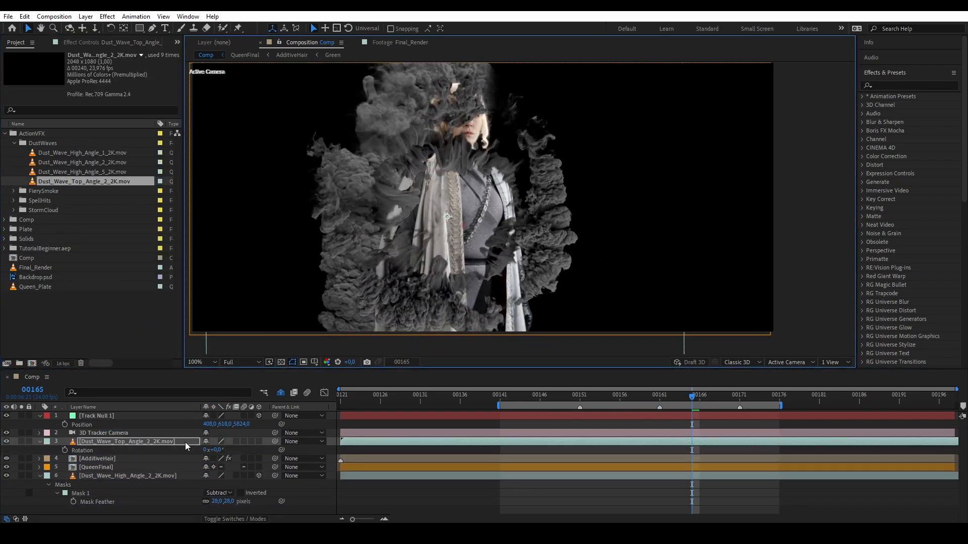
{"action": "left_click_drag", "start_coordinate": [218, 449], "coordinate": [146, 448]}
{"action": "mouse_move", "coordinate": [541, 188]}
{"action": "left_mouse_down"}
{"action": "mouse_move", "coordinate": [535, 197]}
{"action": "mouse_move", "coordinate": [555, 181]}
{"action": "left_mouse_up"}
{"action": "left_click", "coordinate": [257, 442]}
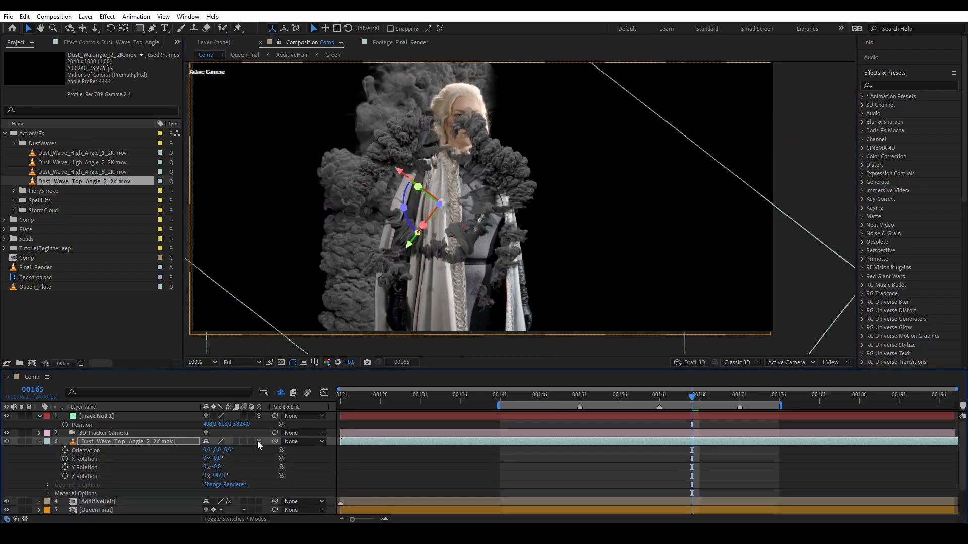
Paste the track null's position onto the Top Angle dust and nudge it vertically.
{"action": "left_click", "coordinate": [132, 441]}
{"action": "key", "text": "p"}
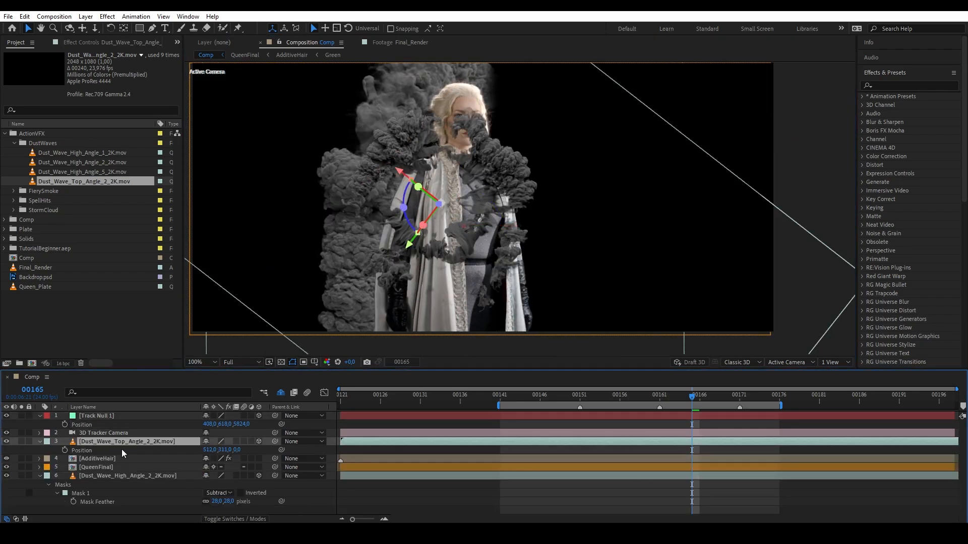
{"action": "key", "text": "ctrl+c"}
{"action": "left_click", "coordinate": [132, 442]}
{"action": "key", "text": "ctrl+v"}
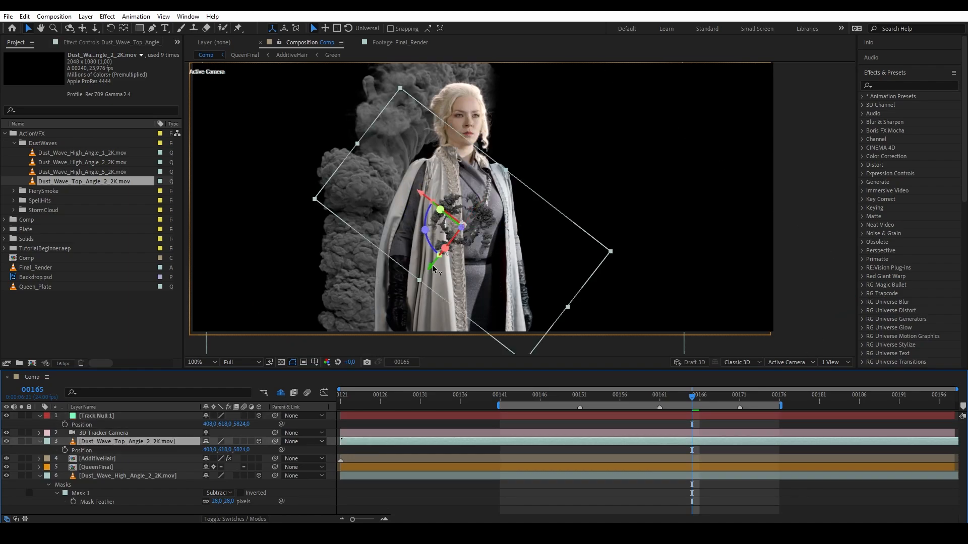
{"action": "mouse_move", "coordinate": [432, 265]}
{"action": "left_mouse_down"}
{"action": "mouse_move", "coordinate": [439, 254]}
{"action": "mouse_move", "coordinate": [430, 268]}
{"action": "left_mouse_up"}
Scale the Top Angle dust up to 221% and go to frame 00151.
{"action": "key", "text": "s"}
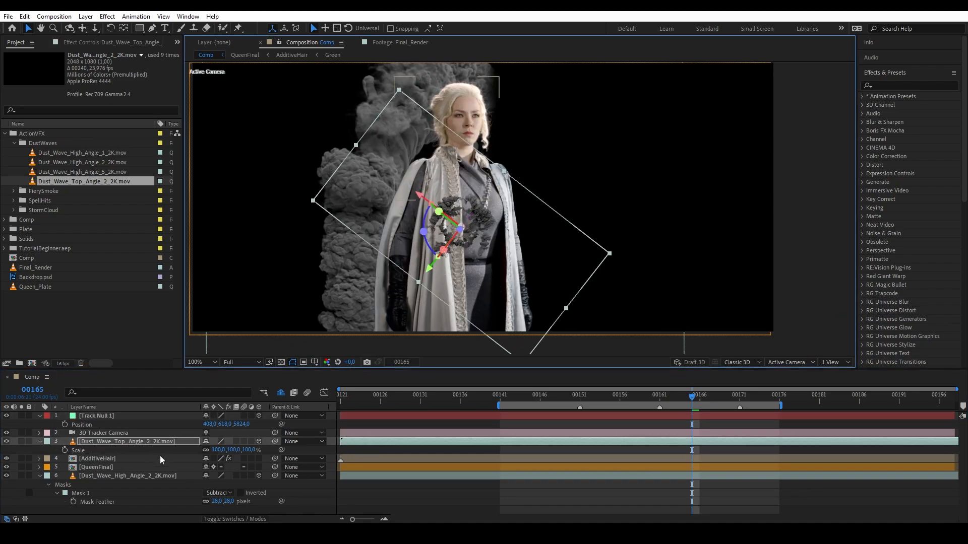
{"action": "left_click_drag", "start_coordinate": [248, 450], "coordinate": [297, 433]}
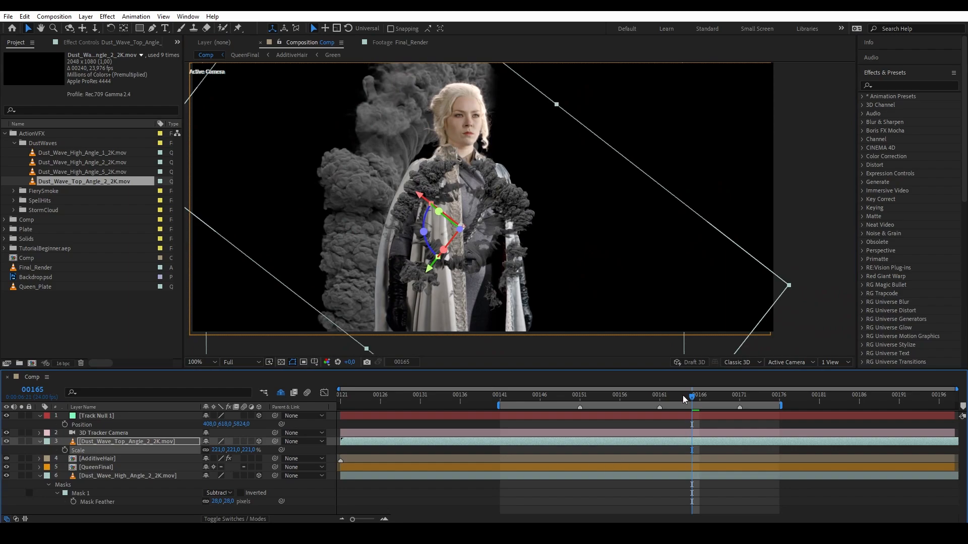
{"action": "left_click_drag", "start_coordinate": [683, 400], "coordinate": [580, 398]}
{"action": "right_click", "coordinate": [112, 442]}
Enable Time Remapping on Top Angle dust, keying frames 151, 161 (00182) and 171 (00202).
{"action": "mouse_move", "coordinate": [146, 210]}
{"action": "left_click", "coordinate": [282, 209]}
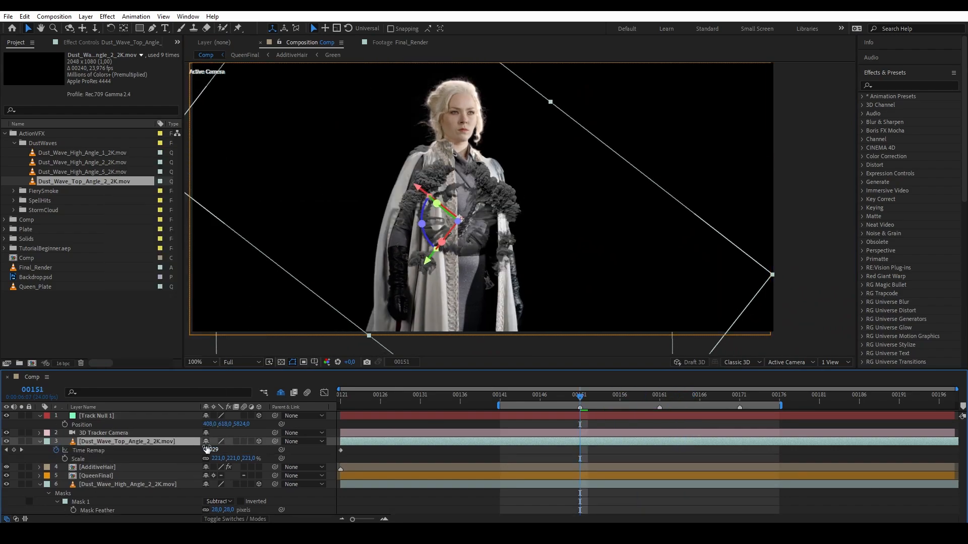
{"action": "left_click", "coordinate": [179, 465]}
{"action": "left_click_drag", "start_coordinate": [207, 450], "coordinate": [277, 453]}
{"action": "left_click", "coordinate": [660, 401]}
{"action": "left_click", "coordinate": [659, 451]}
{"action": "mouse_move", "coordinate": [215, 450]}
{"action": "left_mouse_down"}
{"action": "mouse_move", "coordinate": [239, 450]}
{"action": "mouse_move", "coordinate": [231, 450]}
{"action": "left_mouse_up"}
{"action": "left_click_drag", "start_coordinate": [657, 453], "coordinate": [660, 452]}
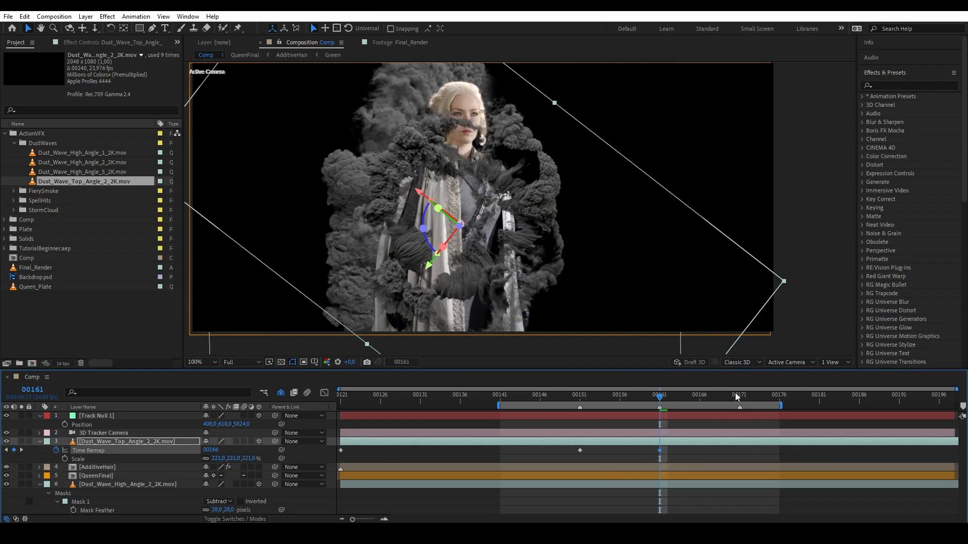
{"action": "left_click", "coordinate": [740, 397]}
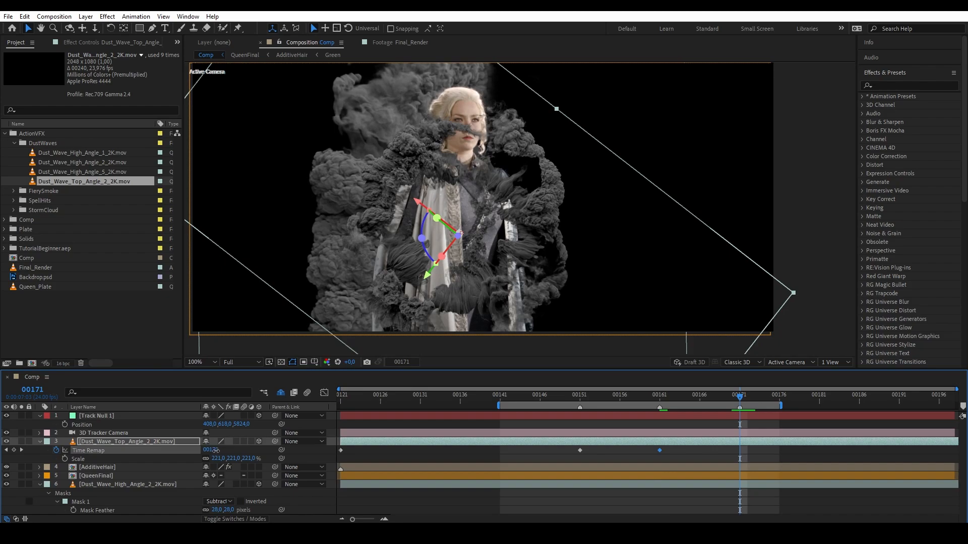
{"action": "left_click_drag", "start_coordinate": [216, 450], "coordinate": [230, 457]}
Move the Top Angle dust below QueenFinal and the High Angle dust, then check frame 00161.
{"action": "left_click", "coordinate": [162, 440]}
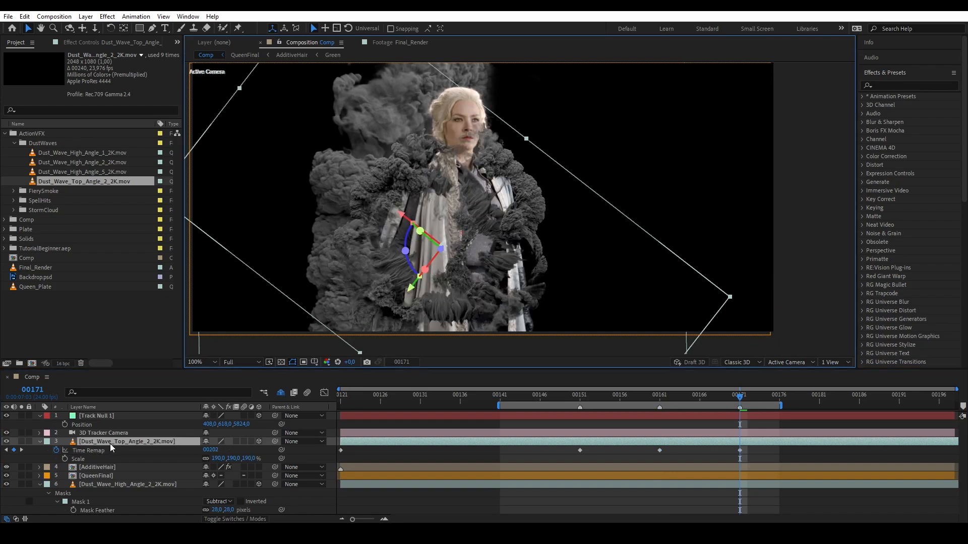
{"action": "left_click_drag", "start_coordinate": [110, 443], "coordinate": [120, 483]}
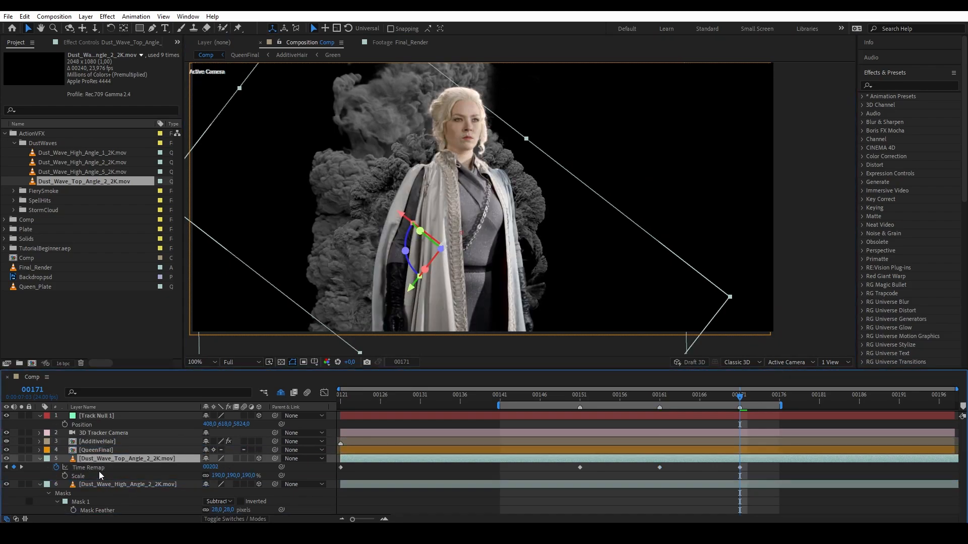
{"action": "left_click", "coordinate": [40, 460]}
{"action": "left_click_drag", "start_coordinate": [76, 459], "coordinate": [95, 498]}
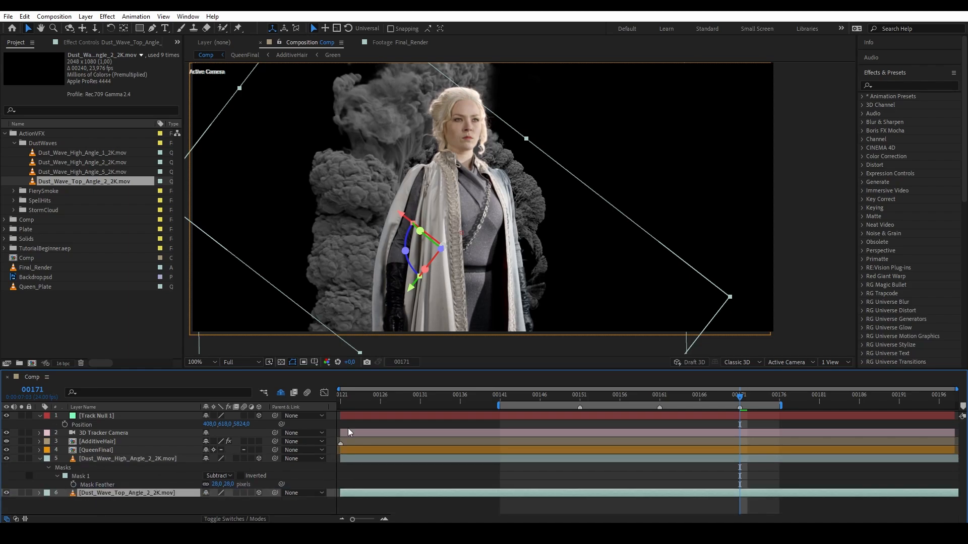
{"action": "left_click", "coordinate": [612, 461]}
{"action": "left_click", "coordinate": [660, 399]}
Nudge the Top Angle dust layer's time remap value and reveal the High Angle layer's remap keyframes.
{"action": "left_click", "coordinate": [605, 493]}
{"action": "key", "text": "u"}
{"action": "left_click_drag", "start_coordinate": [215, 503], "coordinate": [217, 505]}
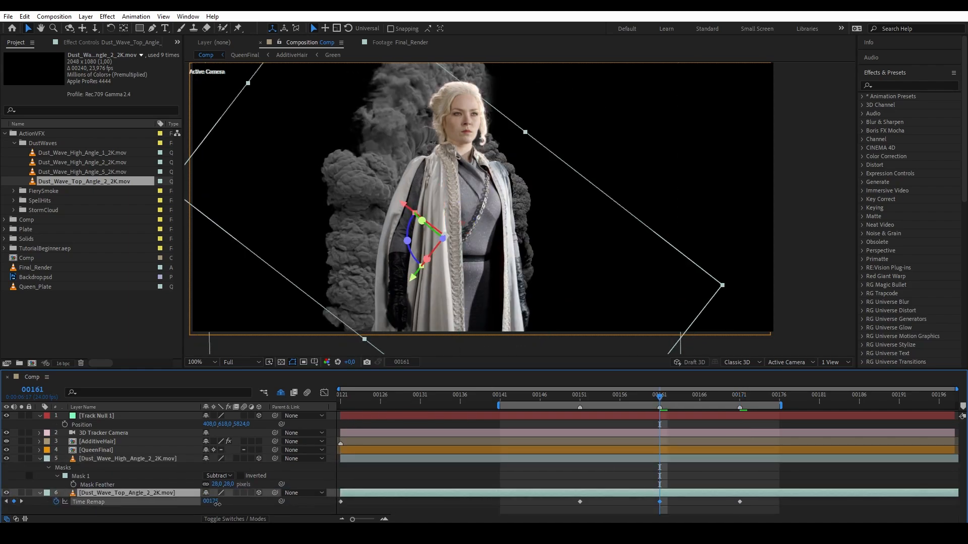
{"action": "left_click", "coordinate": [181, 460]}
{"action": "key", "text": "u"}
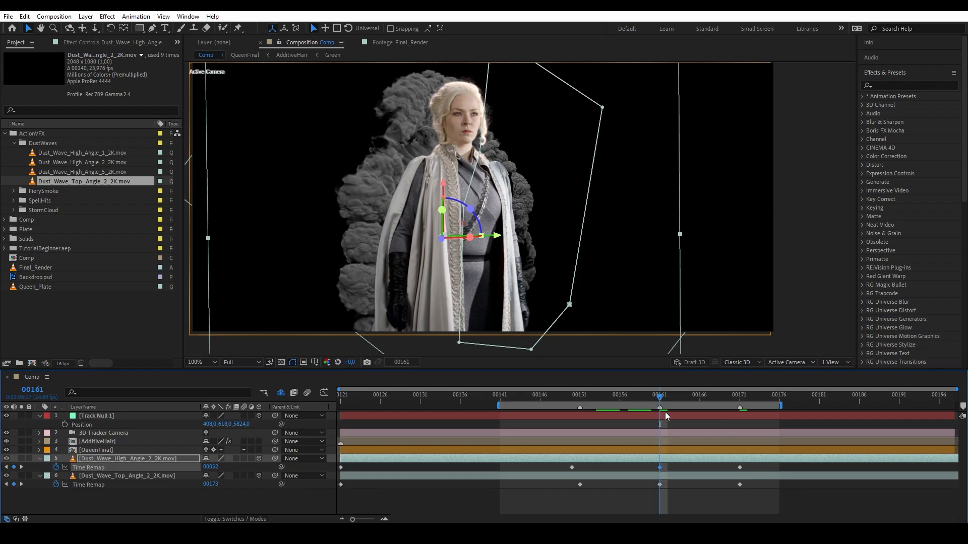
Duplicate the Top Angle dust layer, then reposition, resize and shift the copy sideways.
{"action": "key", "text": "Page_Down"}
{"action": "left_click", "coordinate": [112, 476]}
{"action": "key", "text": "ctrl+d"}
{"action": "left_click_drag", "start_coordinate": [454, 281], "coordinate": [433, 305]}
{"action": "scroll", "coordinate": [454, 302], "scroll_direction": "down", "scroll_amount": 1}
{"action": "left_click_drag", "start_coordinate": [583, 326], "coordinate": [633, 359]}
{"action": "scroll", "coordinate": [574, 323], "scroll_direction": "up", "scroll_amount": 1}
{"action": "left_click_drag", "start_coordinate": [493, 326], "coordinate": [511, 347]}
{"action": "mouse_move", "coordinate": [509, 307]}
{"action": "left_mouse_down"}
{"action": "mouse_move", "coordinate": [515, 336]}
{"action": "mouse_move", "coordinate": [524, 298]}
{"action": "left_mouse_up"}
Return to frame 00155 and select the paired keyframes at 00151 on both dust copies.
{"action": "left_click_drag", "start_coordinate": [672, 397], "coordinate": [613, 393]}
{"action": "left_click", "coordinate": [603, 459]}
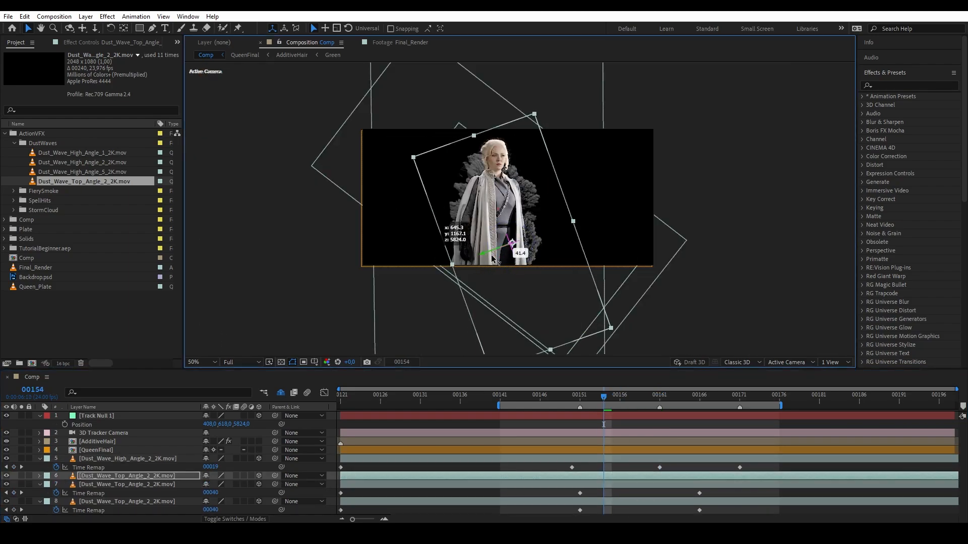
{"action": "left_click", "coordinate": [582, 396]}
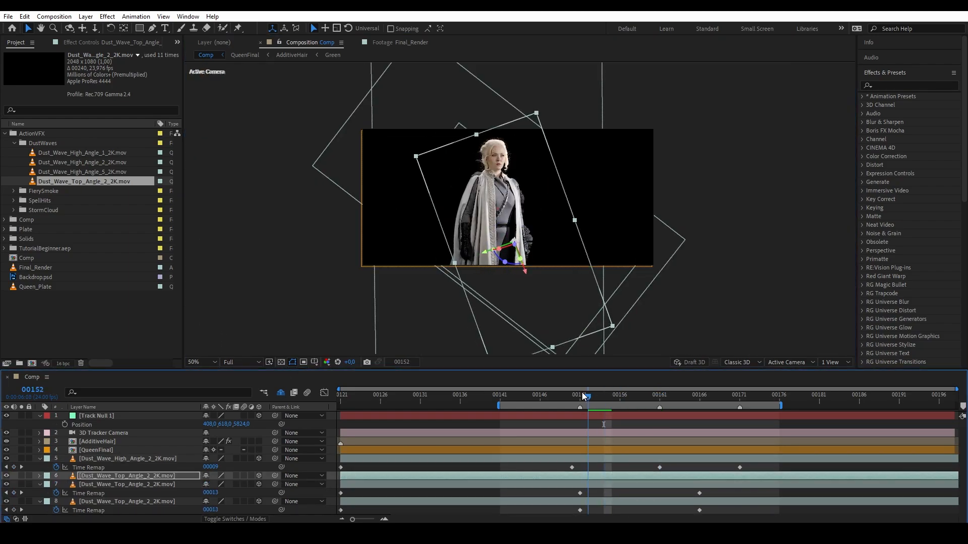
{"action": "left_click_drag", "start_coordinate": [582, 395], "coordinate": [590, 396]}
{"action": "left_click_drag", "start_coordinate": [587, 490], "coordinate": [575, 520]}
Preview the smoke between frames 00141 and 00158, then select the Dust_Wave_High_Angle_2_2K layer.
{"action": "left_click_drag", "start_coordinate": [596, 396], "coordinate": [637, 404]}
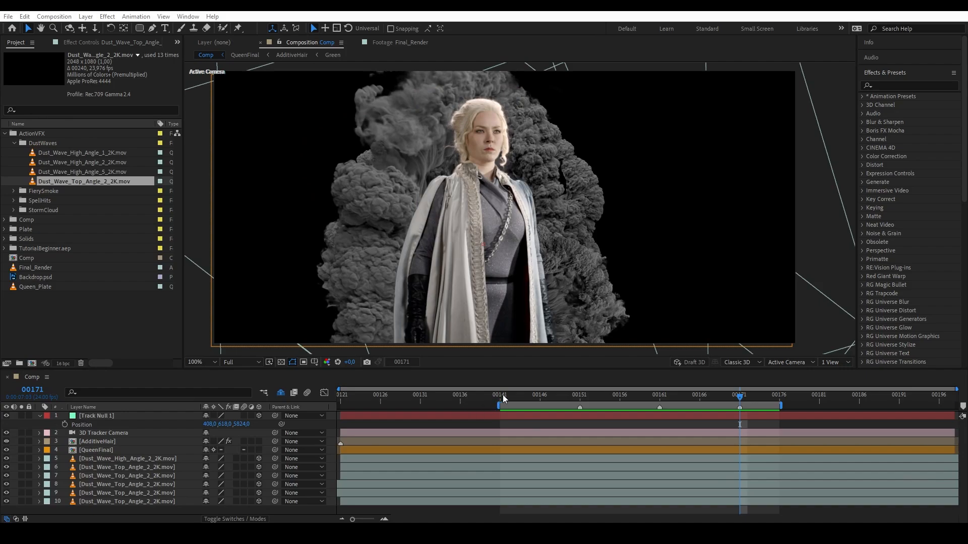
{"action": "left_click", "coordinate": [503, 399]}
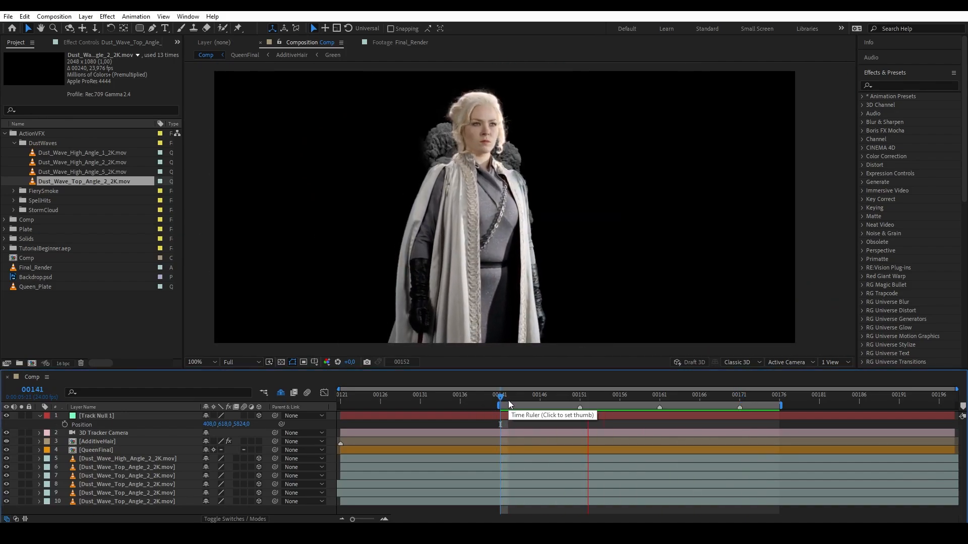
{"action": "left_click_drag", "start_coordinate": [613, 401], "coordinate": [763, 442]}
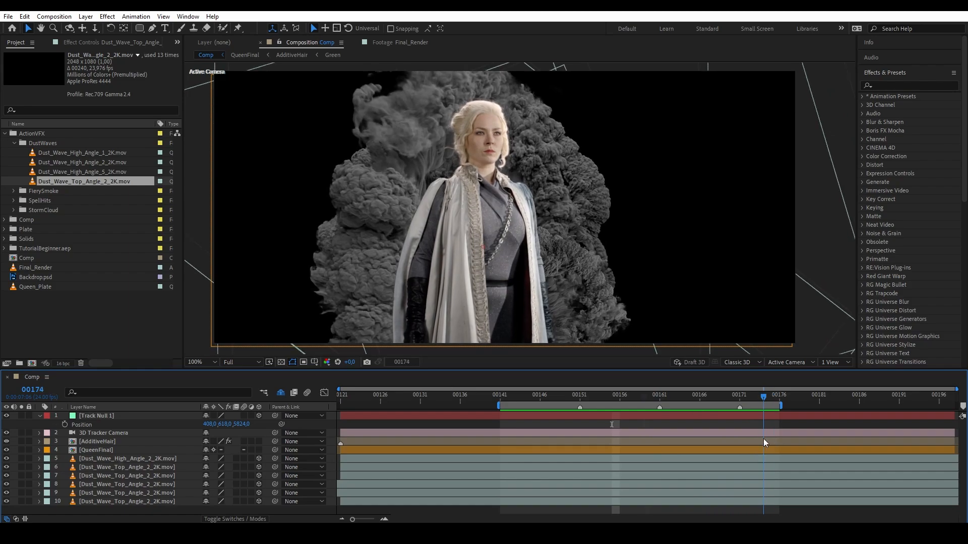
{"action": "left_click", "coordinate": [119, 459]}
Keyframe the High Angle smoke's Scale, shrinking it to 277% by frame 00166.
{"action": "key", "text": "s"}
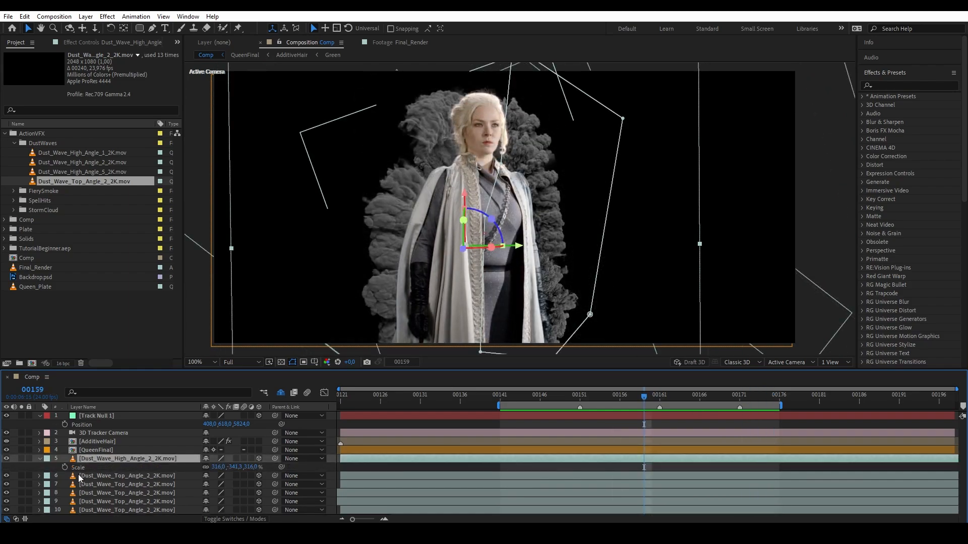
{"action": "left_click", "coordinate": [65, 467]}
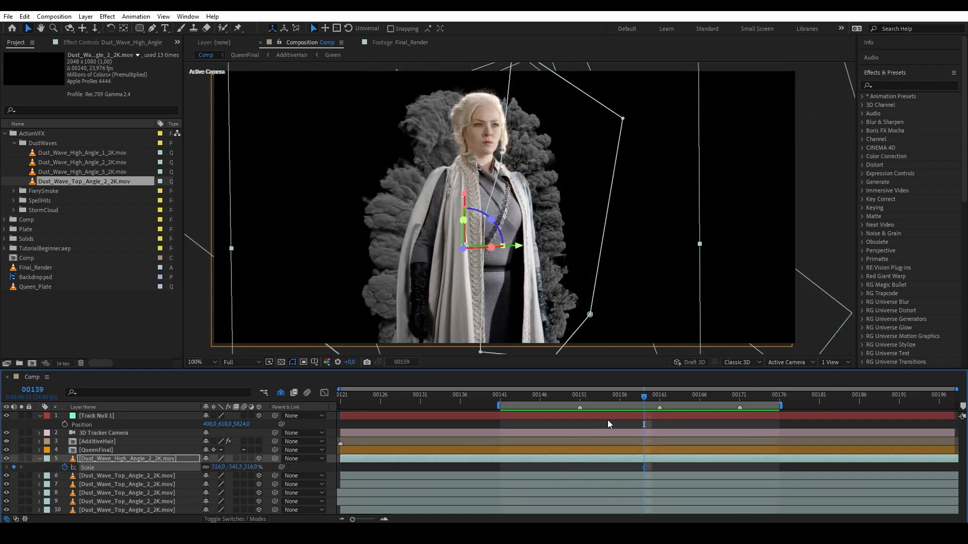
{"action": "left_click_drag", "start_coordinate": [645, 397], "coordinate": [699, 407]}
{"action": "left_click_drag", "start_coordinate": [249, 468], "coordinate": [228, 467]}
{"action": "left_click_drag", "start_coordinate": [698, 400], "coordinate": [660, 403]}
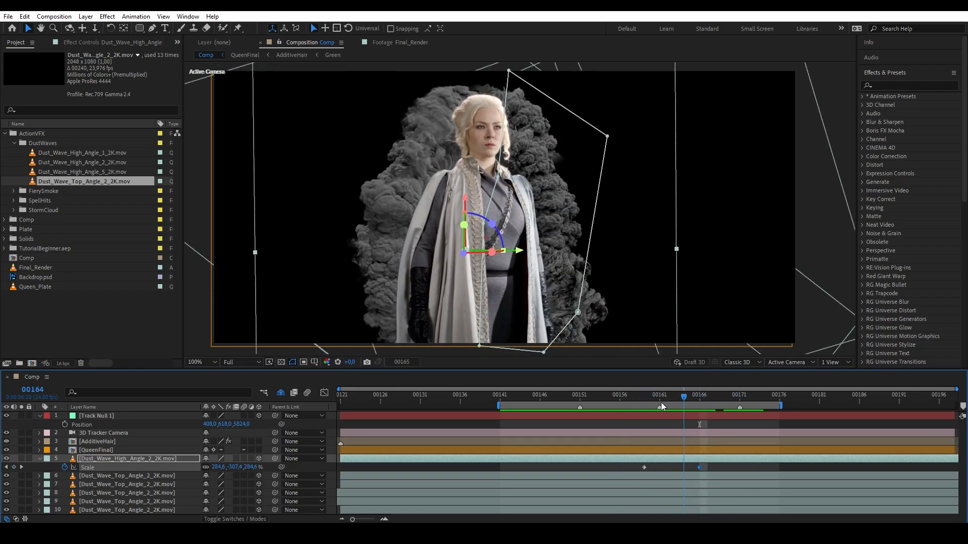
{"action": "left_click", "coordinate": [643, 398]}
Add Scale keyframes to the other dust-wave layers at 00166, then undo the group scale change.
{"action": "left_click", "coordinate": [129, 476]}
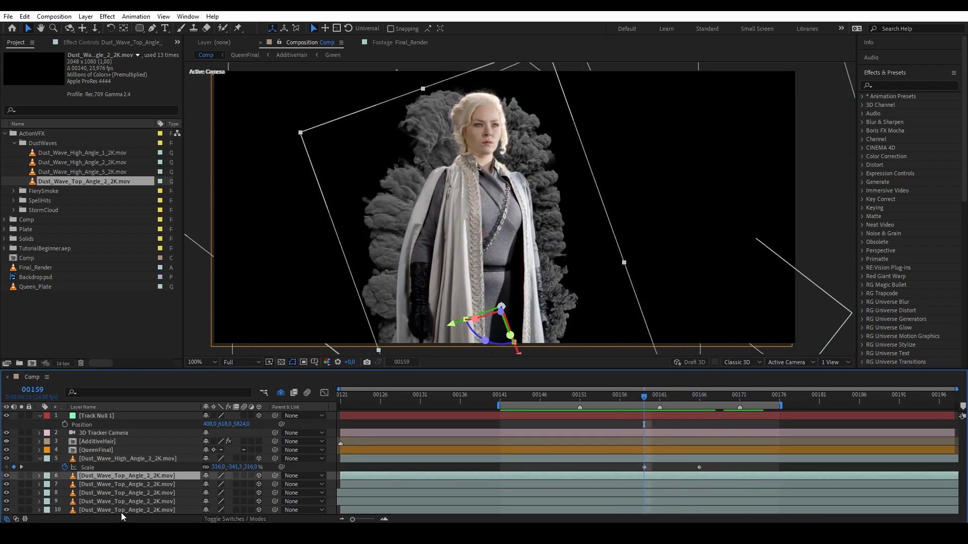
{"action": "left_click", "coordinate": [121, 510], "text": "shift"}
{"action": "key", "text": "s"}
{"action": "left_click", "coordinate": [64, 486]}
{"action": "left_click", "coordinate": [700, 398]}
{"action": "left_click_drag", "start_coordinate": [252, 501], "coordinate": [224, 485]}
{"action": "key", "text": "ctrl+z"}
Scrub layer 7's Scale lower on its own and preview the scale animation.
{"action": "left_click", "coordinate": [154, 474]}
{"action": "left_click", "coordinate": [194, 494]}
{"action": "left_click_drag", "start_coordinate": [235, 501], "coordinate": [227, 502]}
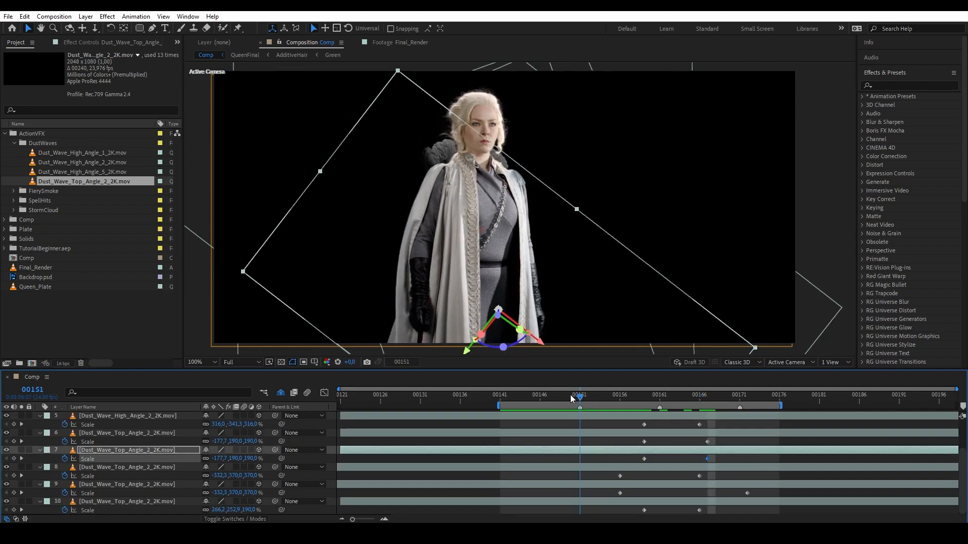
{"action": "left_click_drag", "start_coordinate": [574, 398], "coordinate": [716, 400]}
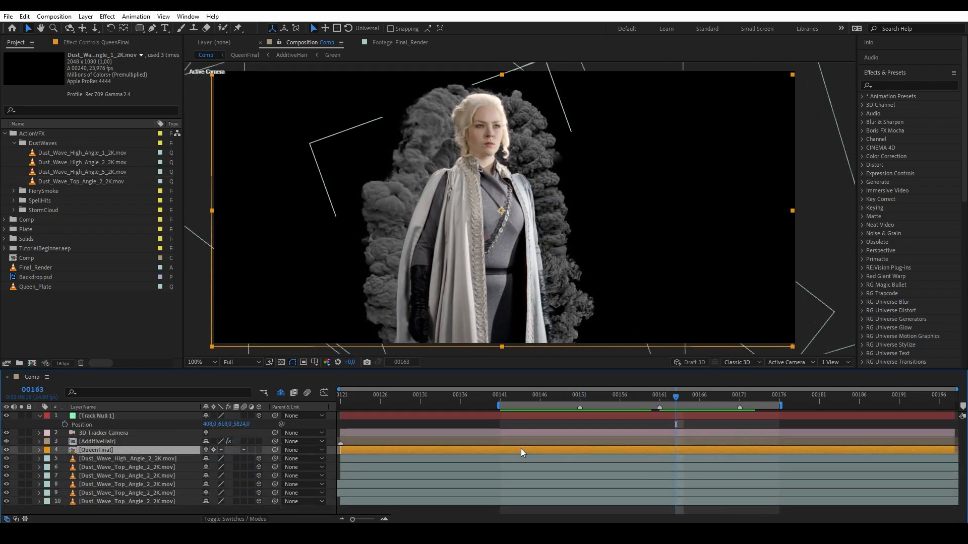
Drop Dust_Wave_High_Angle_1_2K into the comp at frame 00148 and rotate it to -83°.
{"action": "left_click_drag", "start_coordinate": [669, 394], "coordinate": [555, 399]}
{"action": "left_click_drag", "start_coordinate": [47, 154], "coordinate": [475, 253]}
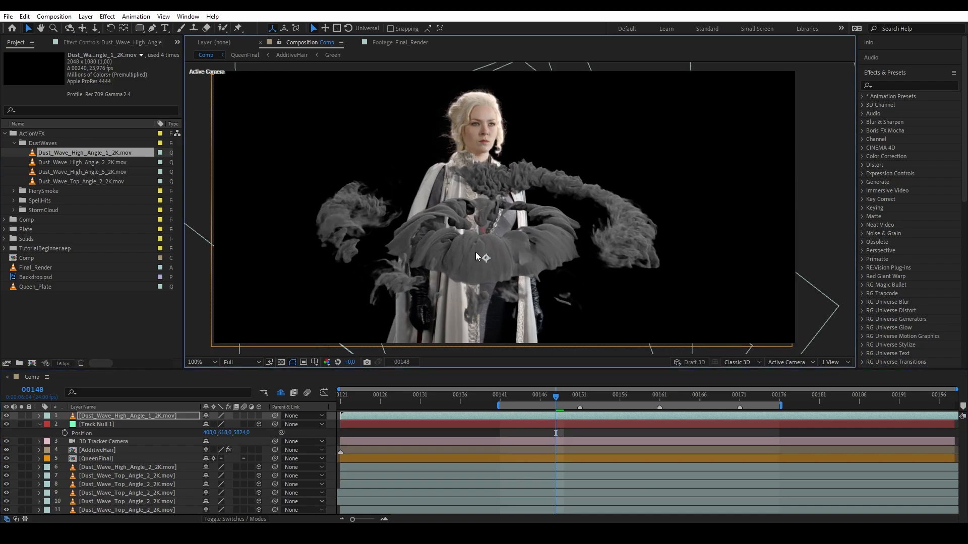
{"action": "key", "text": "r"}
{"action": "left_click_drag", "start_coordinate": [218, 424], "coordinate": [176, 427]}
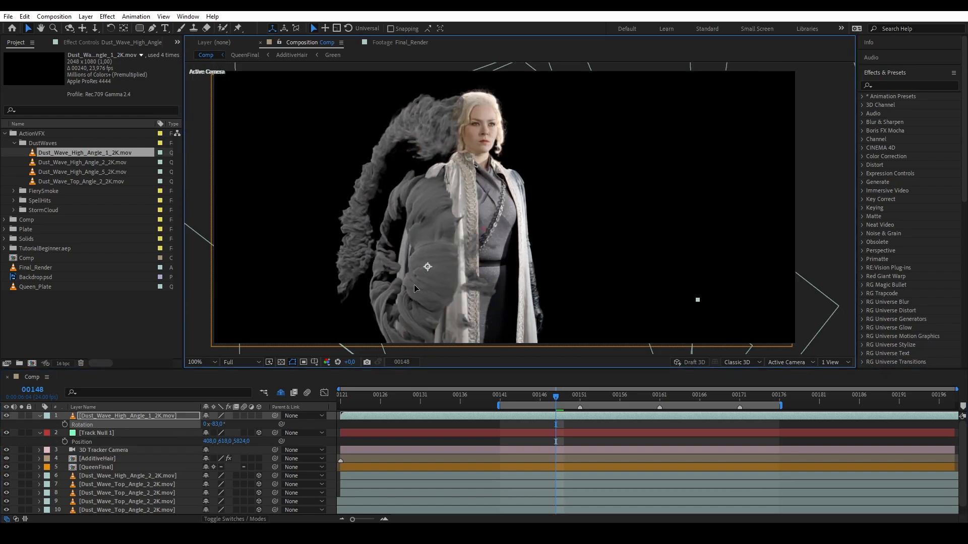
Compare the smoke with and without the new dust wave around frame 00157, leaving it visible.
{"action": "left_click", "coordinate": [6, 416]}
{"action": "left_click_drag", "start_coordinate": [556, 398], "coordinate": [625, 413]}
{"action": "left_click", "coordinate": [7, 416]}
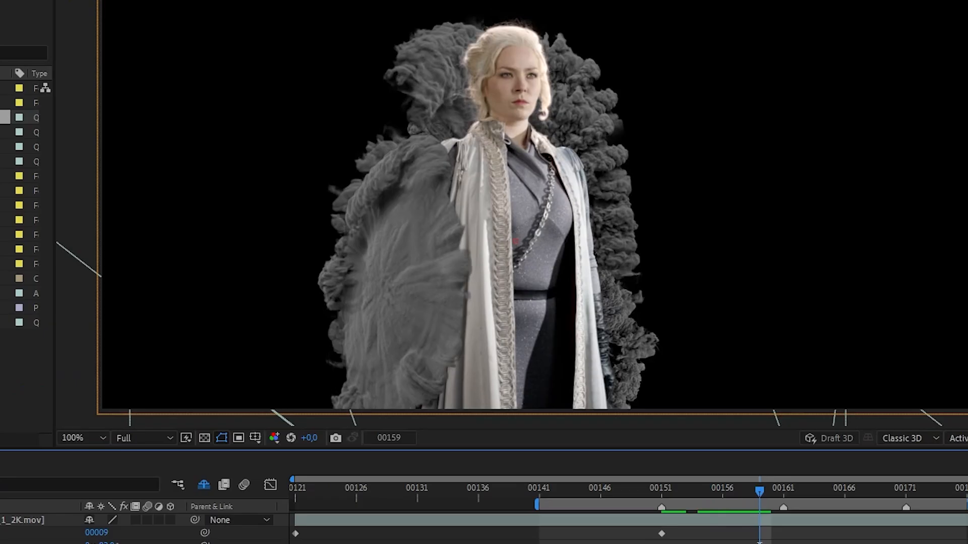
{"action": "left_click", "coordinate": [6, 416]}
{"action": "left_click", "coordinate": [7, 416]}
{"action": "left_click", "coordinate": [6, 416]}
{"action": "left_click", "coordinate": [6, 416]}
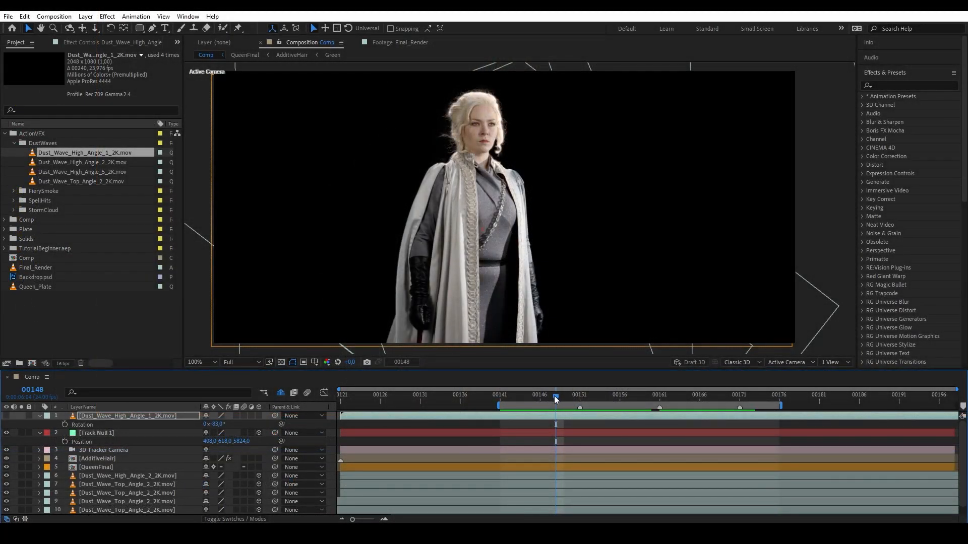
{"action": "left_click_drag", "start_coordinate": [555, 395], "coordinate": [623, 410]}
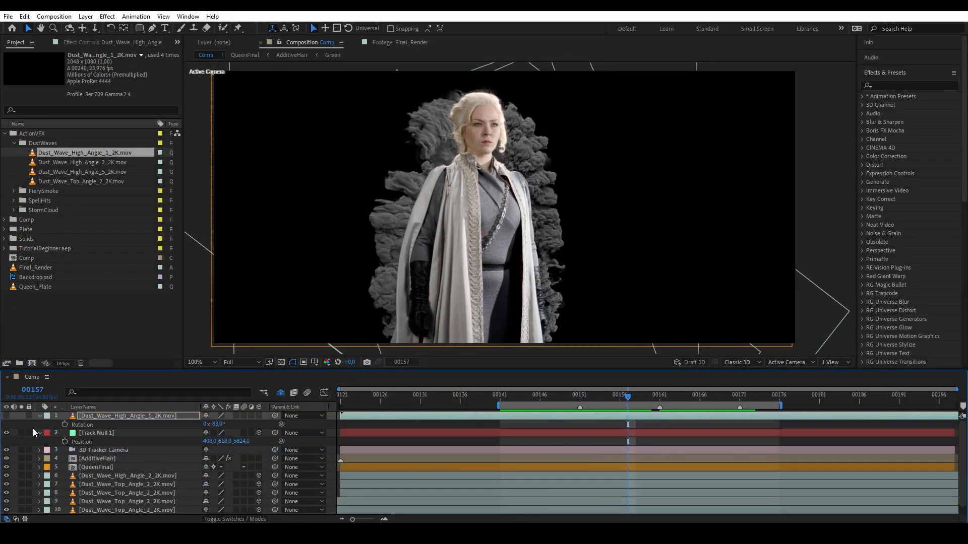
{"action": "left_click", "coordinate": [7, 416]}
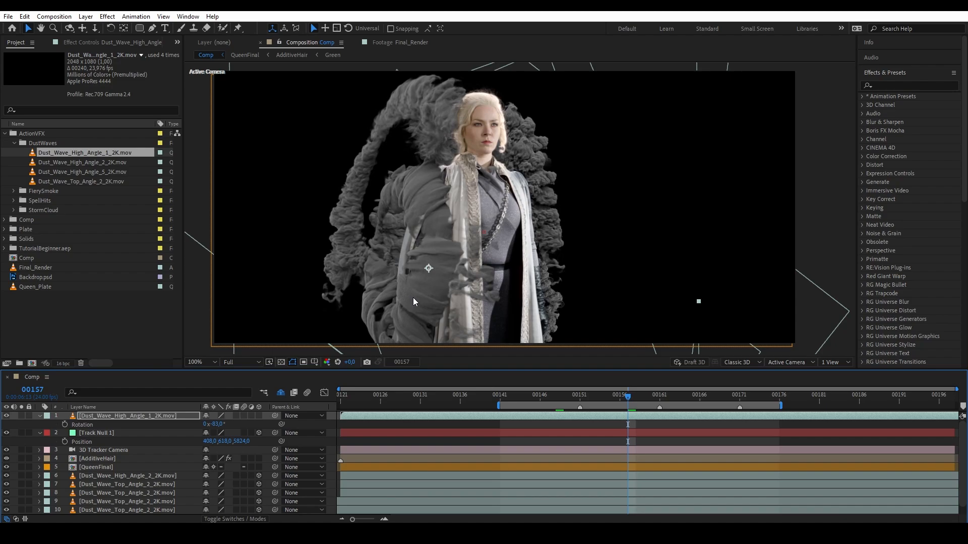
{"action": "right_click", "coordinate": [572, 418]}
Time-reverse the dust layer and set its Time Remap to 0 at frame 00151.
{"action": "mouse_move", "coordinate": [608, 187]}
{"action": "left_click", "coordinate": [734, 198]}
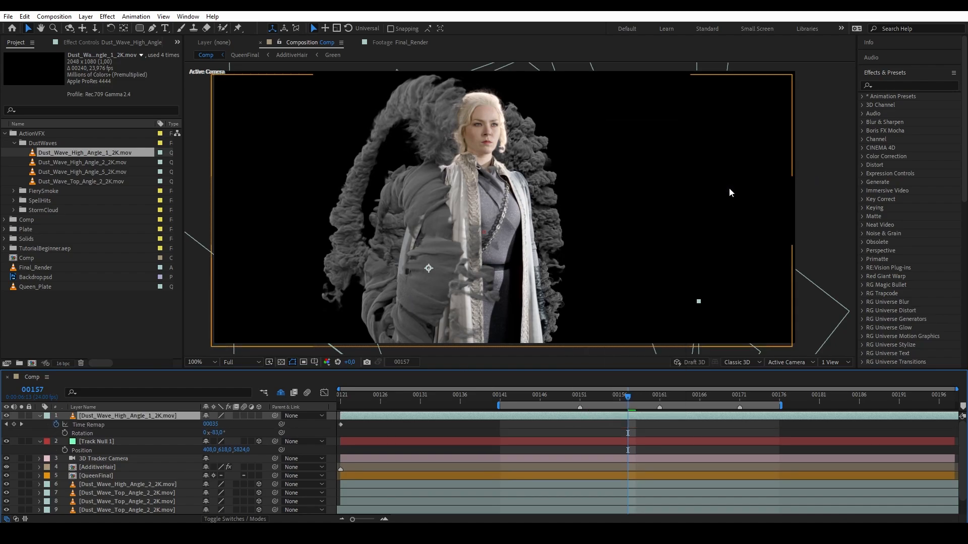
{"action": "left_click", "coordinate": [580, 399]}
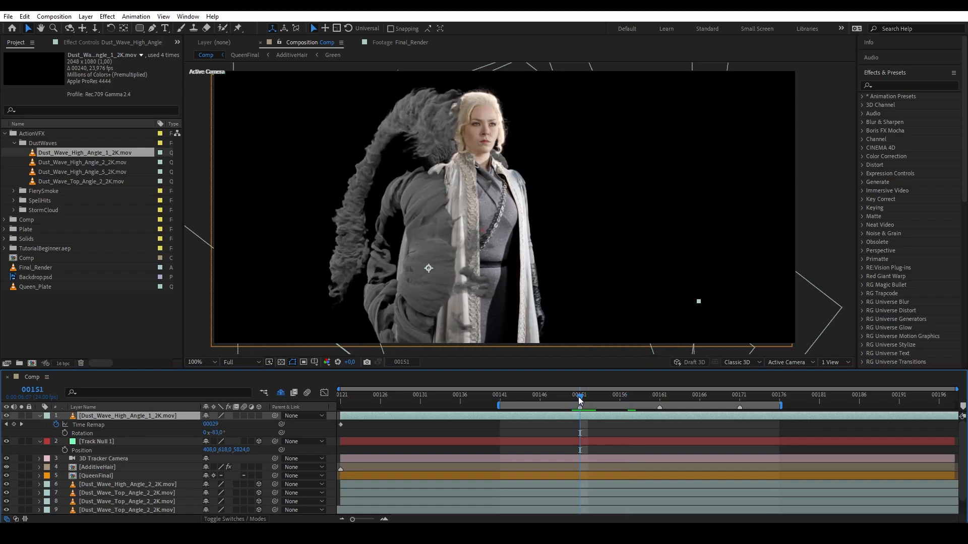
{"action": "left_click", "coordinate": [208, 425]}
{"action": "type", "text": "0"}
{"action": "left_click", "coordinate": [432, 420]}
Raise Time Remap to 00023 at frame 00161 and review the retimed dust.
{"action": "left_click_drag", "start_coordinate": [589, 396], "coordinate": [646, 414]}
{"action": "left_click", "coordinate": [658, 400]}
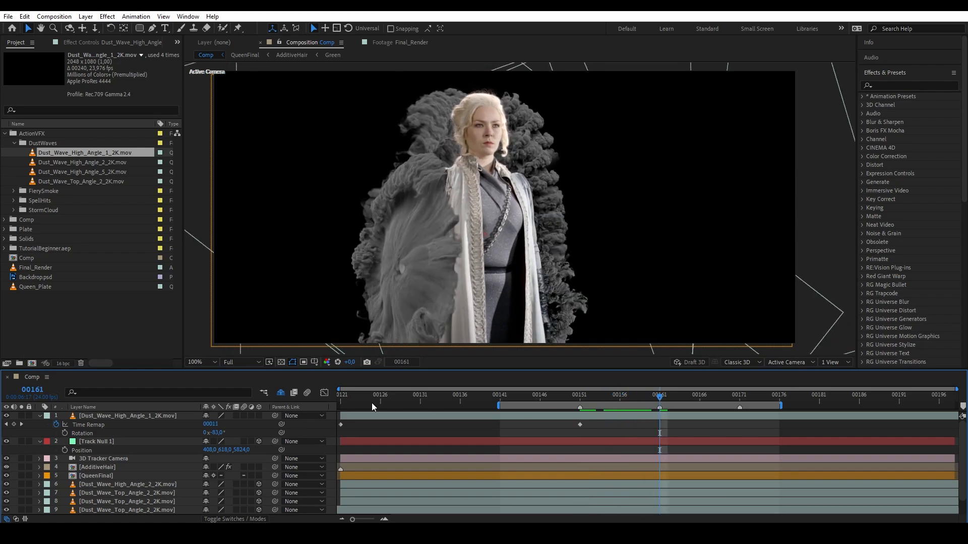
{"action": "left_click_drag", "start_coordinate": [210, 428], "coordinate": [254, 429]}
{"action": "left_click_drag", "start_coordinate": [661, 397], "coordinate": [588, 388]}
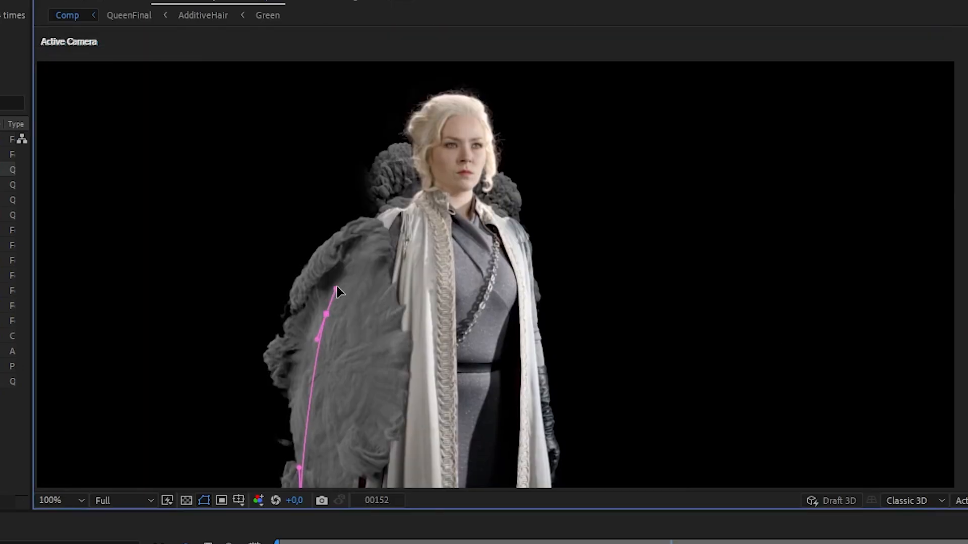
Draw a six-point mask outline on the dust wave along the queen's side.
{"action": "left_click", "coordinate": [425, 164]}
{"action": "left_click", "coordinate": [263, 100]}
{"action": "left_click_drag", "start_coordinate": [244, 224], "coordinate": [316, 147]}
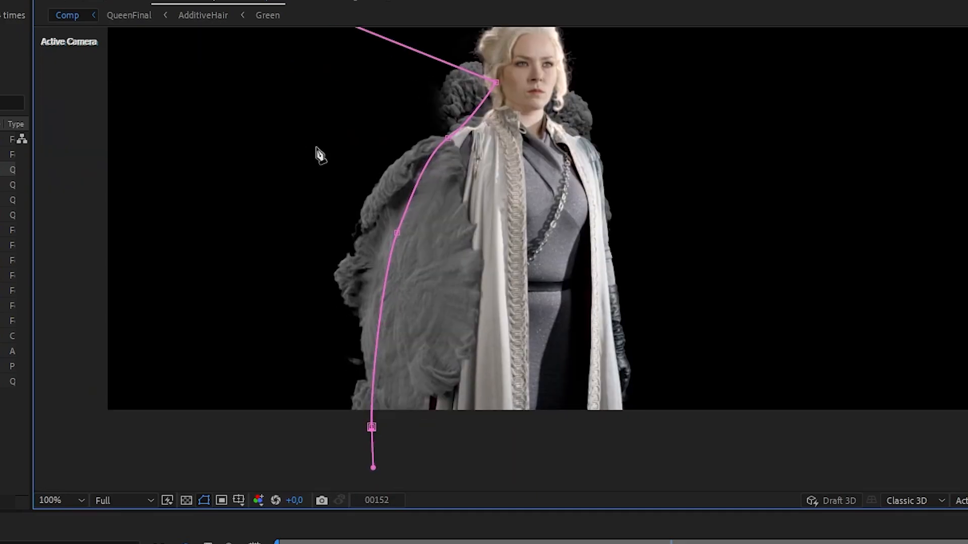
{"action": "left_click", "coordinate": [218, 276]}
{"action": "left_click", "coordinate": [253, 440]}
{"action": "left_click", "coordinate": [371, 428]}
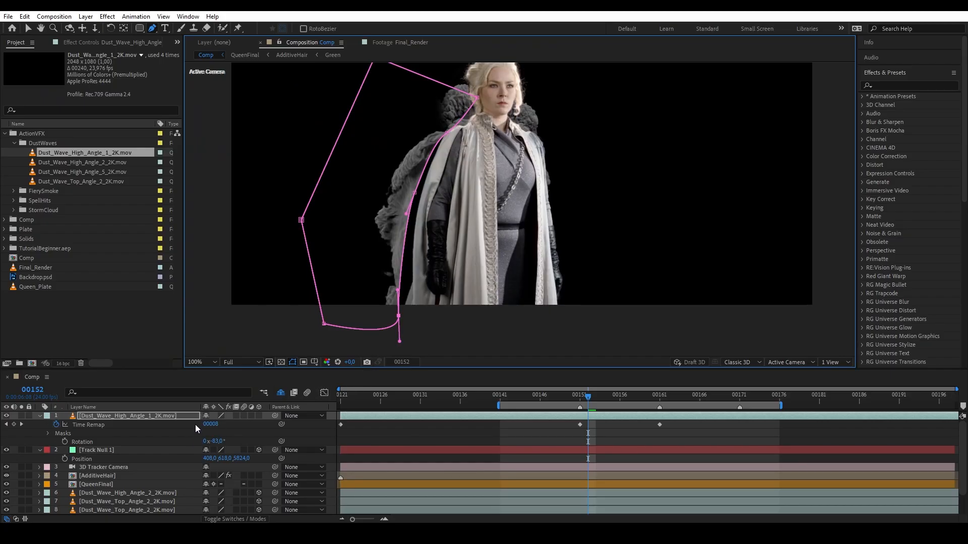
Set the mask to Subtract and scrub to frame 00164 to check the cutout.
{"action": "key", "text": "m"}
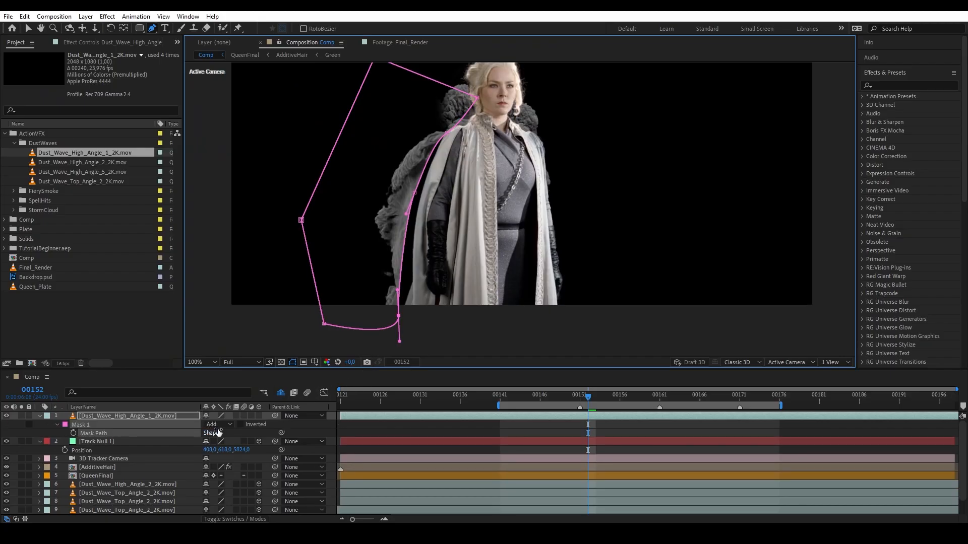
{"action": "left_click", "coordinate": [218, 424]}
{"action": "left_click", "coordinate": [231, 456]}
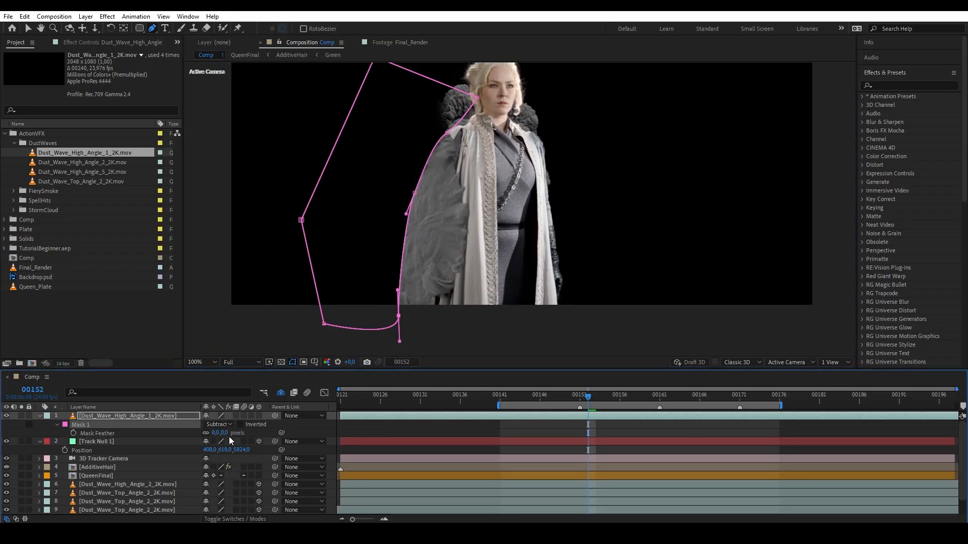
{"action": "left_click_drag", "start_coordinate": [597, 398], "coordinate": [657, 402]}
{"action": "left_click_drag", "start_coordinate": [604, 400], "coordinate": [677, 415]}
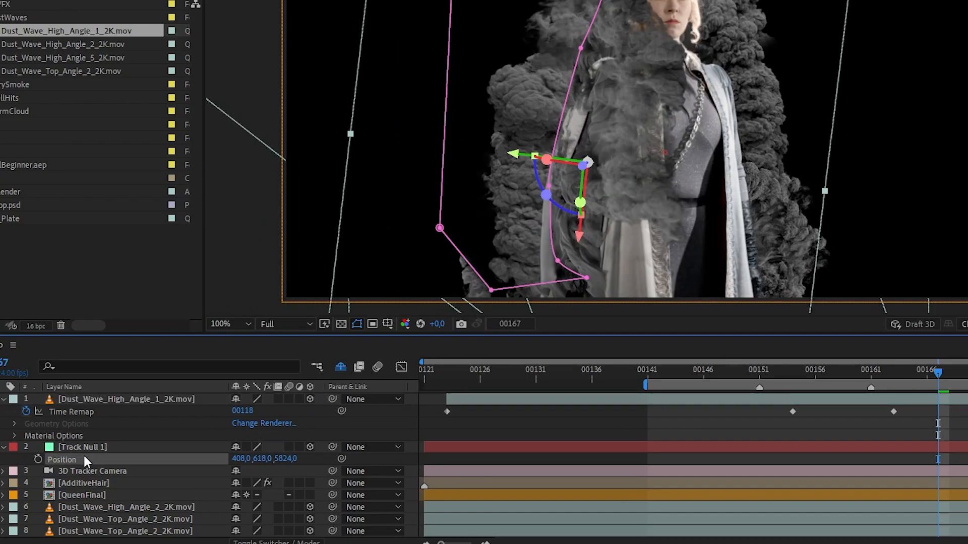
Paste the Track Null's position onto the dust layer, move it beside the queen and enlarge it roughly threefold.
{"action": "left_click", "coordinate": [98, 458]}
{"action": "left_click", "coordinate": [89, 399]}
{"action": "key", "text": "p"}
{"action": "key", "text": "ctrl+v"}
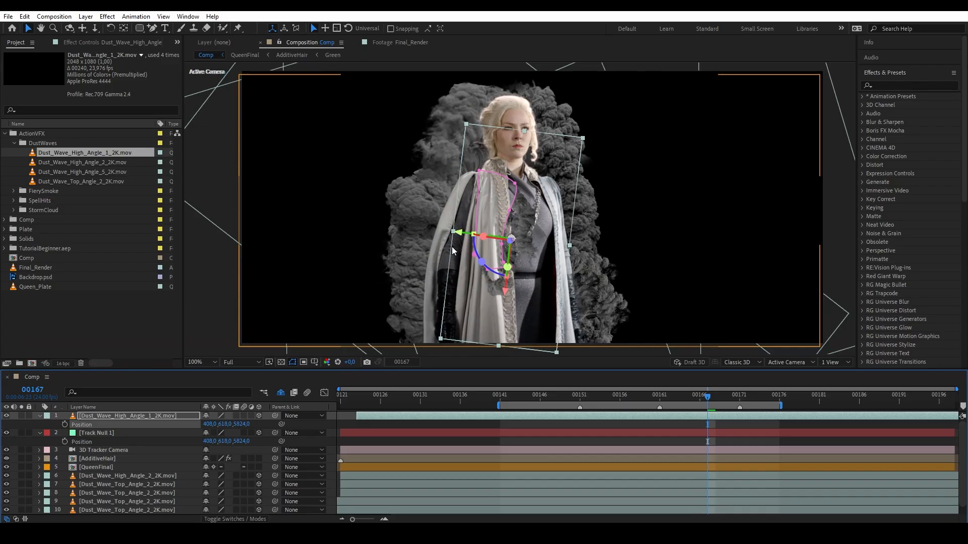
{"action": "left_click_drag", "start_coordinate": [452, 251], "coordinate": [195, 235]}
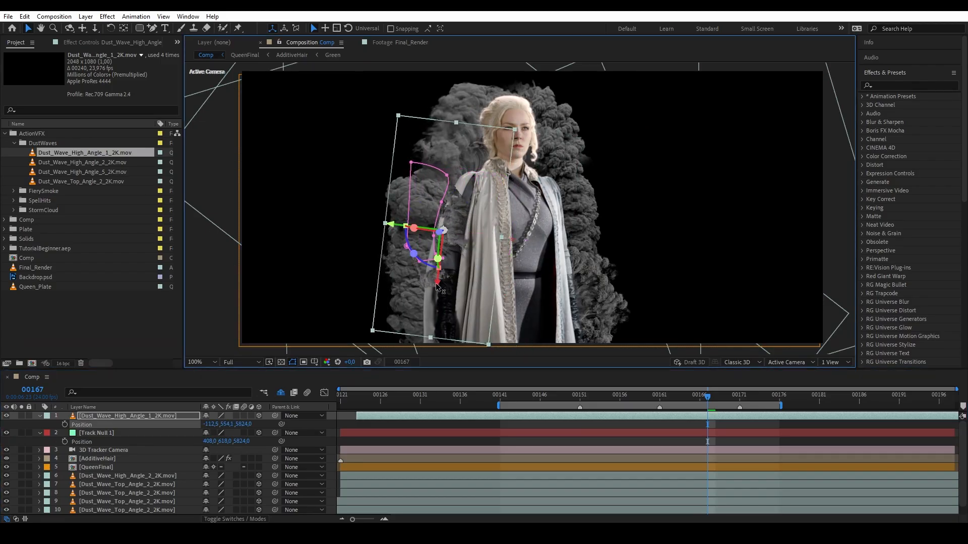
{"action": "left_click_drag", "start_coordinate": [437, 286], "coordinate": [426, 396]}
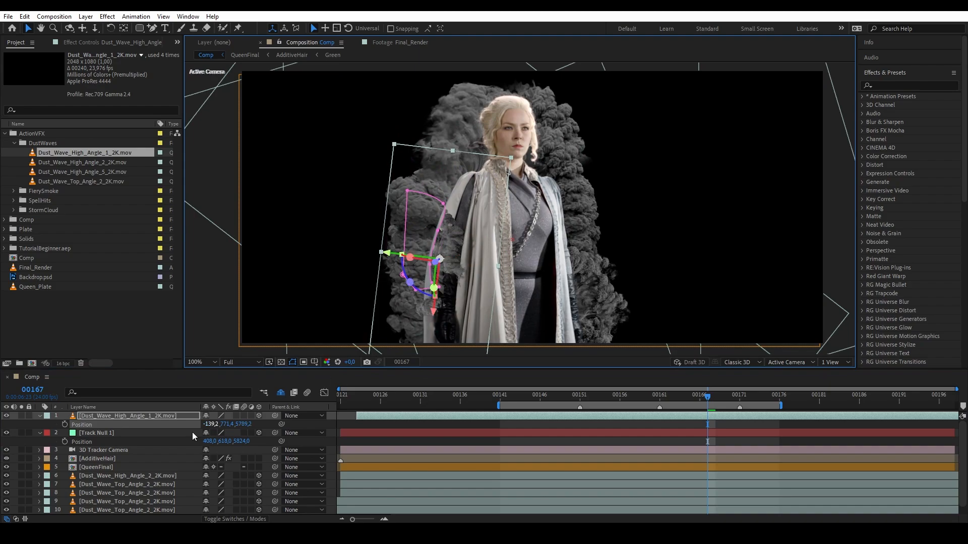
{"action": "left_click_drag", "start_coordinate": [247, 428], "coordinate": [340, 407]}
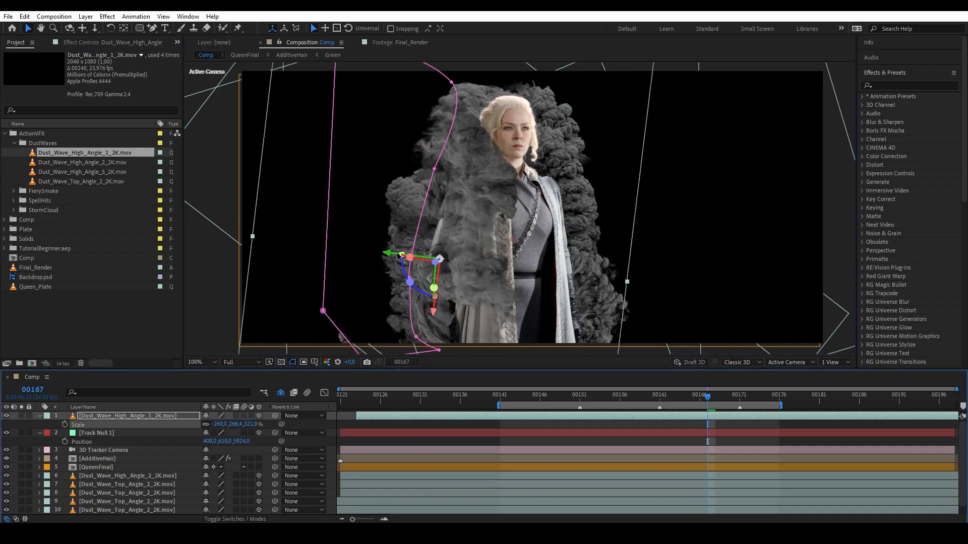
Shift a Time Remap keyframe to 00161, move the High_Angle_2 smoke right, and review the timing.
{"action": "mouse_move", "coordinate": [675, 426]}
{"action": "left_mouse_down"}
{"action": "mouse_move", "coordinate": [652, 424]}
{"action": "mouse_move", "coordinate": [662, 426]}
{"action": "left_mouse_up"}
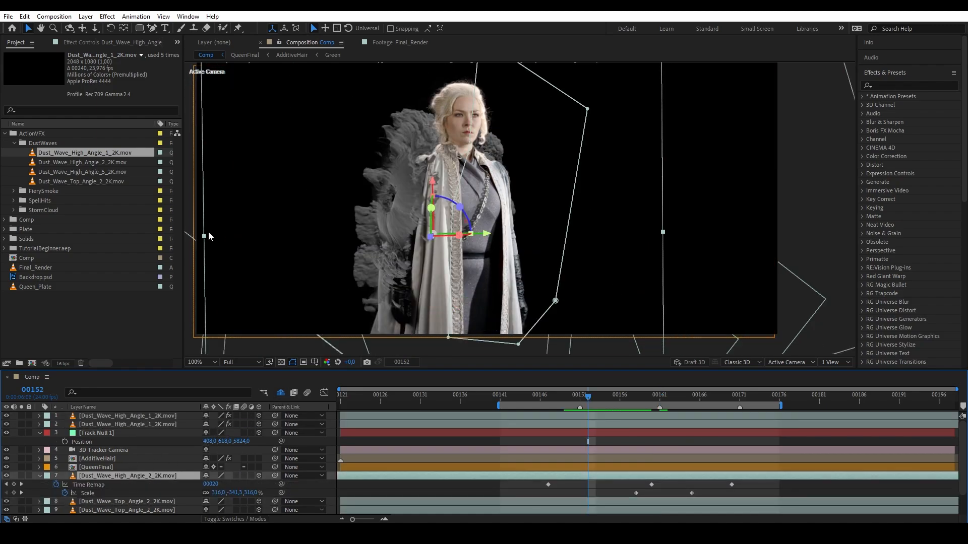
{"action": "left_click_drag", "start_coordinate": [592, 403], "coordinate": [651, 416]}
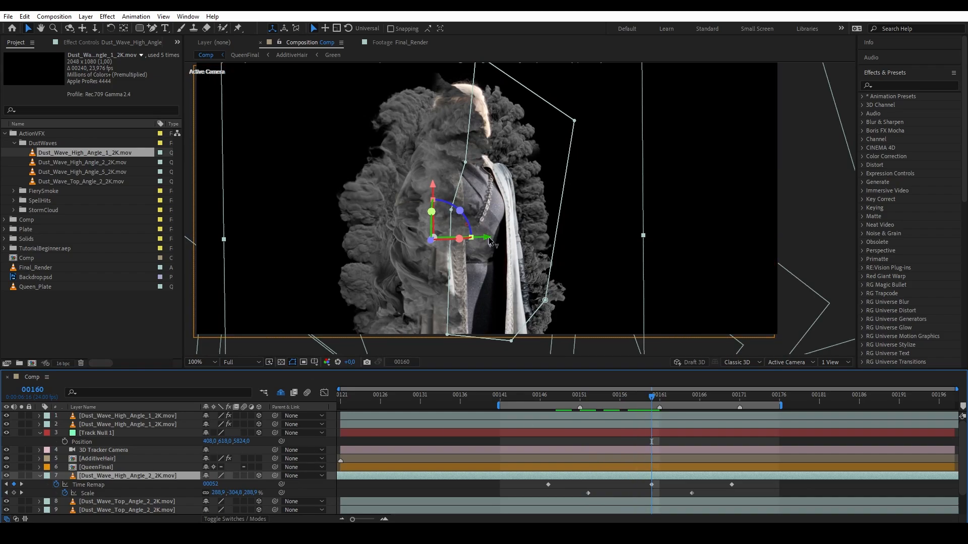
{"action": "left_click_drag", "start_coordinate": [489, 237], "coordinate": [537, 260]}
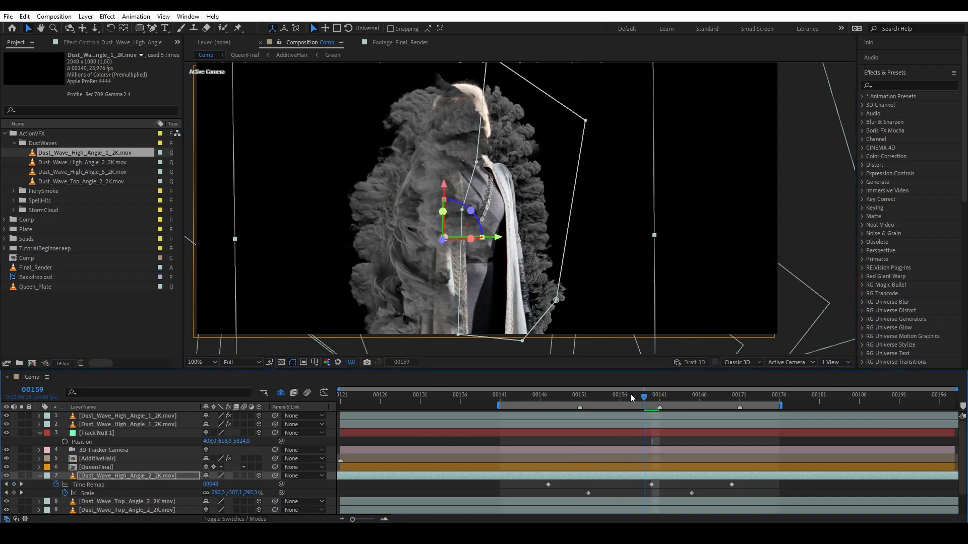
{"action": "left_click_drag", "start_coordinate": [630, 394], "coordinate": [659, 403]}
{"action": "left_click", "coordinate": [617, 439]}
{"action": "left_click", "coordinate": [597, 396]}
Add Dust_Wave_High_Angle_5_2K, rotate it to -208° and shrink it to 38%.
{"action": "left_click_drag", "start_coordinate": [85, 172], "coordinate": [421, 242]}
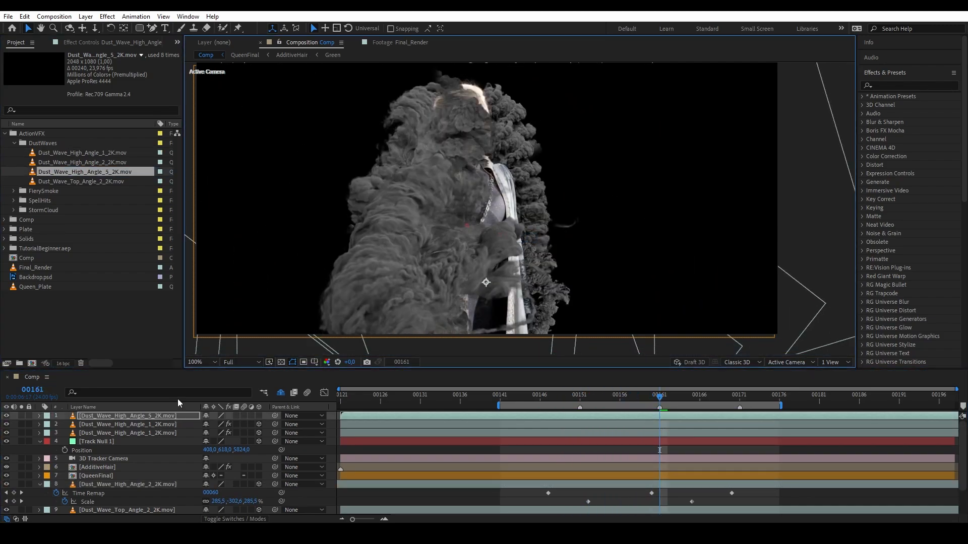
{"action": "key", "text": "r"}
{"action": "left_click_drag", "start_coordinate": [216, 425], "coordinate": [182, 454]}
{"action": "key", "text": "s"}
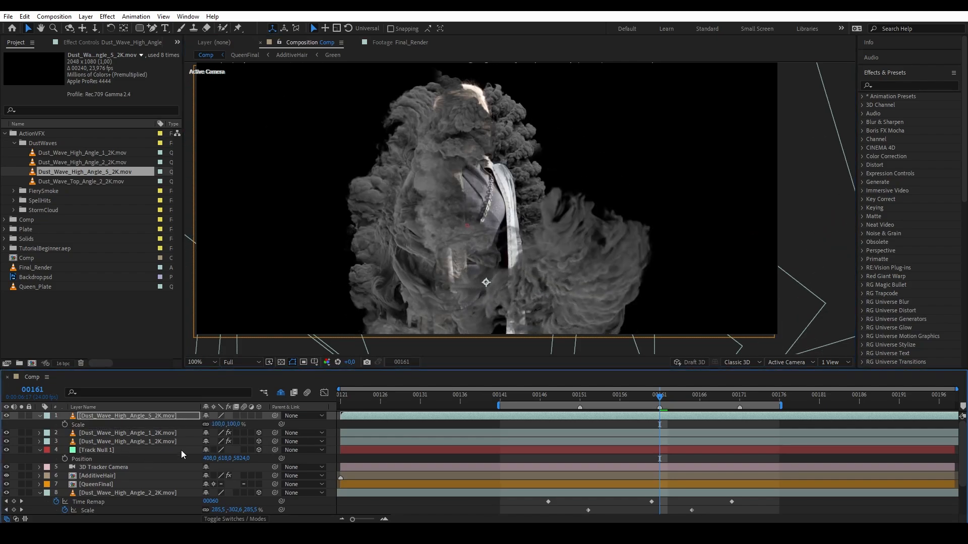
{"action": "left_click_drag", "start_coordinate": [228, 424], "coordinate": [199, 424]}
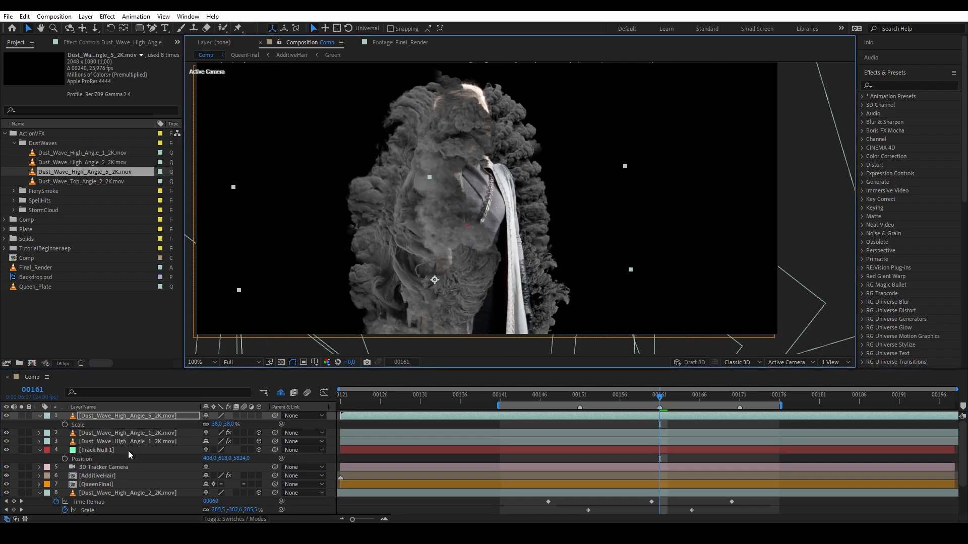
Make the new dust layer 3D and paste the High_Angle_1 layer's Position onto it.
{"action": "left_click", "coordinate": [114, 437]}
{"action": "key", "text": "p"}
{"action": "left_click", "coordinate": [259, 416]}
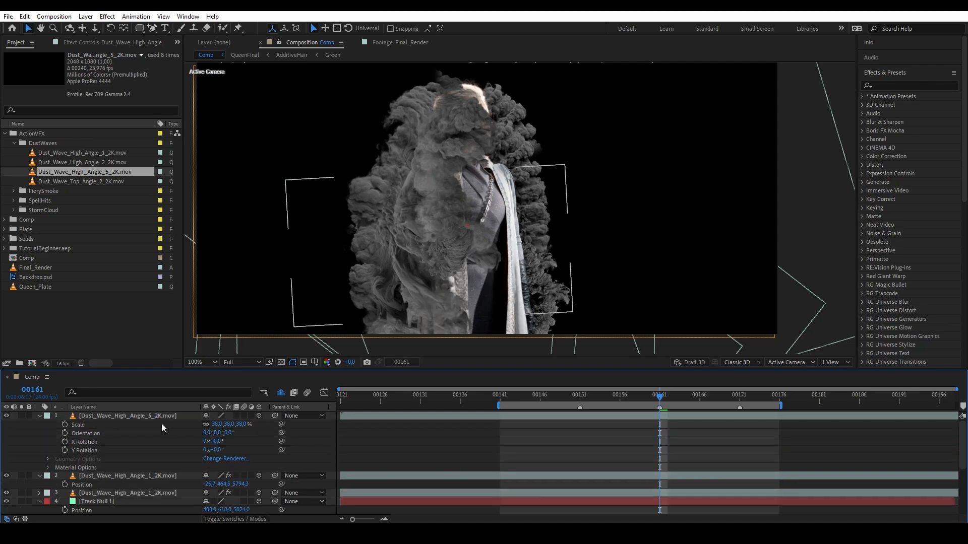
{"action": "left_click", "coordinate": [82, 485]}
{"action": "key", "text": "ctrl+c"}
{"action": "left_click", "coordinate": [112, 417]}
{"action": "key", "text": "p"}
{"action": "key", "text": "ctrl+v"}
Enlarge the dust layer to about 201% and flip its height to -330.4.
{"action": "left_click_drag", "start_coordinate": [413, 259], "coordinate": [416, 328]}
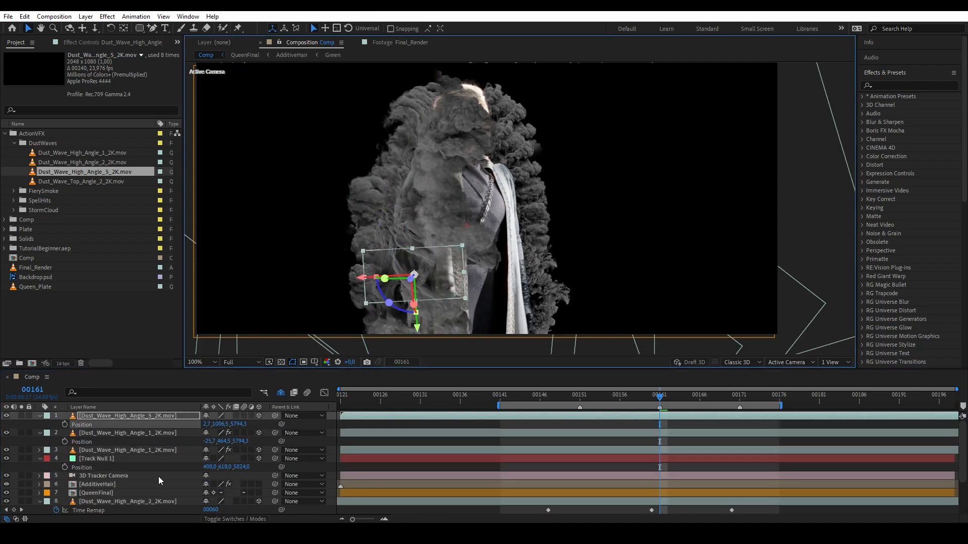
{"action": "key", "text": "s"}
{"action": "left_click_drag", "start_coordinate": [217, 425], "coordinate": [299, 424]}
{"action": "mouse_move", "coordinate": [415, 313]}
{"action": "left_mouse_down"}
{"action": "mouse_move", "coordinate": [411, 218]}
{"action": "mouse_move", "coordinate": [426, 302]}
{"action": "left_mouse_up"}
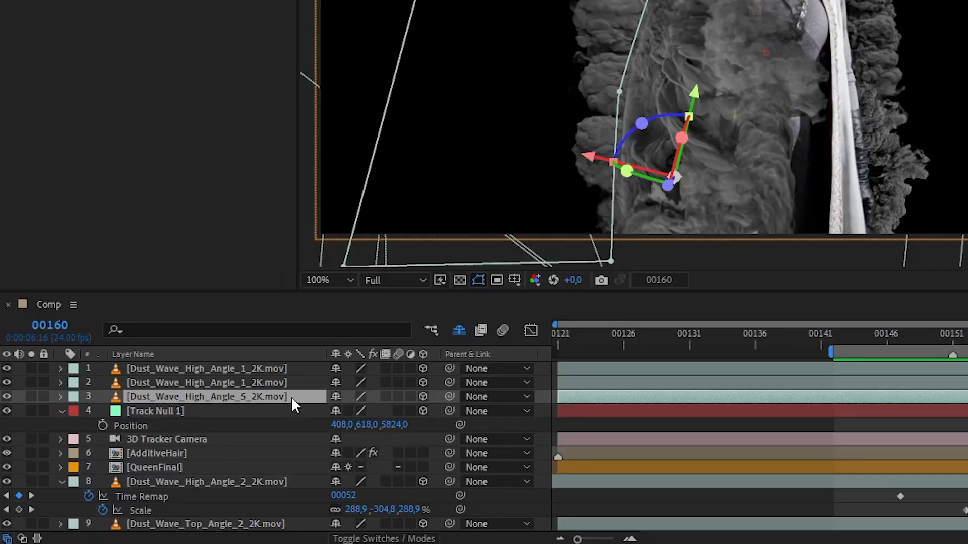
Move the three high-angle dust layers below the 3D Tracker Camera and label them Blue.
{"action": "left_click", "coordinate": [179, 433], "text": "shift"}
{"action": "left_click_drag", "start_coordinate": [172, 425], "coordinate": [160, 448]}
{"action": "left_click_drag", "start_coordinate": [261, 422], "coordinate": [263, 444]}
{"action": "left_click", "coordinate": [73, 411]}
{"action": "left_click", "coordinate": [137, 313]}
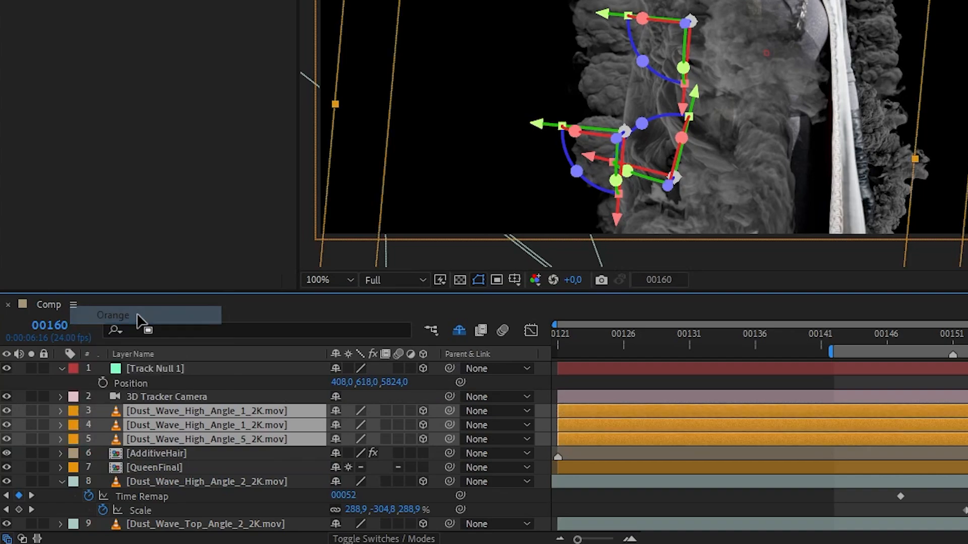
{"action": "left_click", "coordinate": [73, 425]}
{"action": "left_click", "coordinate": [108, 275]}
{"action": "left_click", "coordinate": [217, 380]}
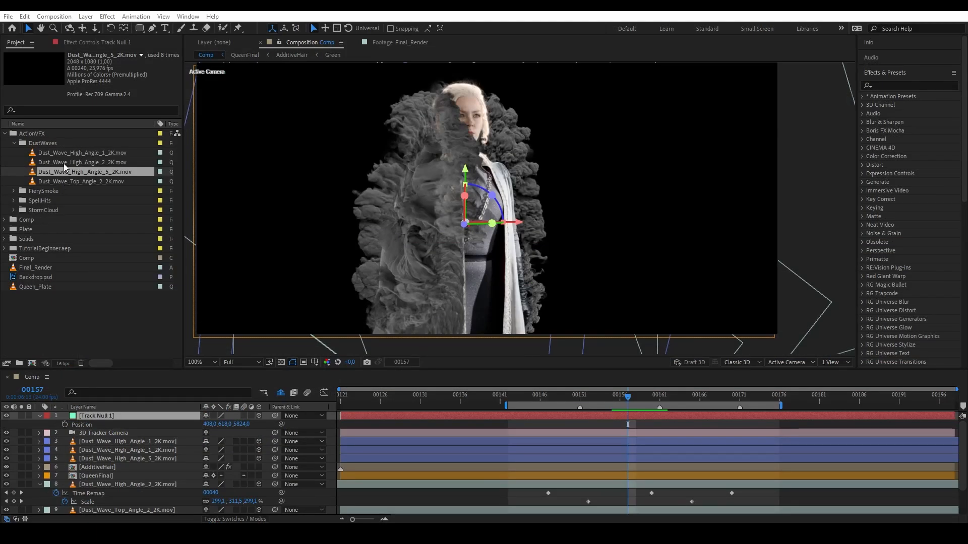
Add Dust_Wave_High_Angle_2_2K.mov, rotate it to about -84° and move it down-left.
{"action": "left_click_drag", "start_coordinate": [64, 165], "coordinate": [552, 250]}
{"action": "key", "text": "r"}
{"action": "left_click_drag", "start_coordinate": [216, 424], "coordinate": [174, 424]}
{"action": "left_click_drag", "start_coordinate": [598, 169], "coordinate": [564, 241]}
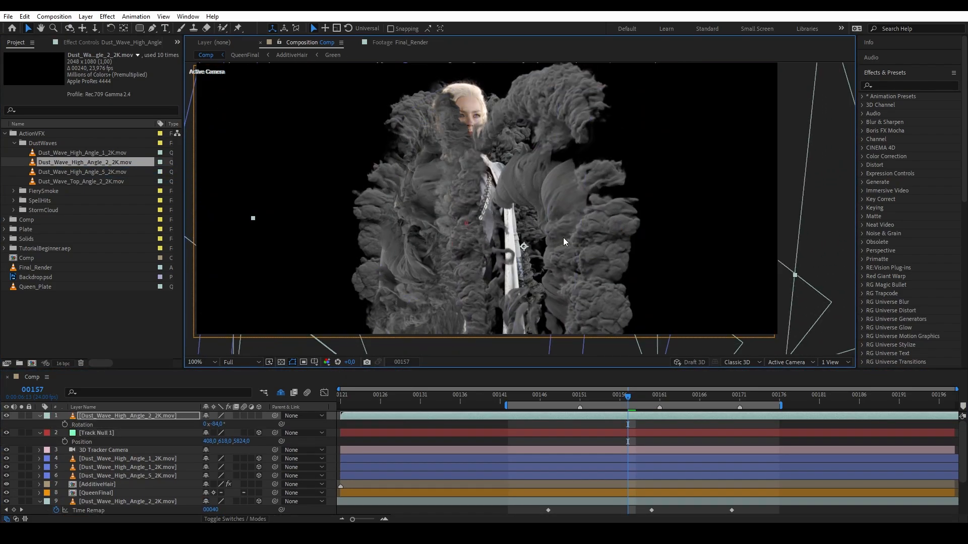
{"action": "scroll", "coordinate": [564, 242], "scroll_direction": "down", "scroll_amount": 1}
{"action": "left_click_drag", "start_coordinate": [658, 242], "coordinate": [599, 235]}
Scale the dust layer to about -63% and nudge it slightly right and up.
{"action": "key", "text": "ctrl+z"}
{"action": "scroll", "coordinate": [599, 234], "scroll_direction": "up", "scroll_amount": 1}
{"action": "left_click_drag", "start_coordinate": [216, 425], "coordinate": [209, 425]}
{"action": "scroll", "coordinate": [529, 237], "scroll_direction": "down", "scroll_amount": 3}
{"action": "key", "text": "s"}
{"action": "left_click_drag", "start_coordinate": [534, 222], "coordinate": [547, 286]}
{"action": "scroll", "coordinate": [515, 229], "scroll_direction": "up", "scroll_amount": 3}
{"action": "left_click_drag", "start_coordinate": [489, 224], "coordinate": [500, 218]}
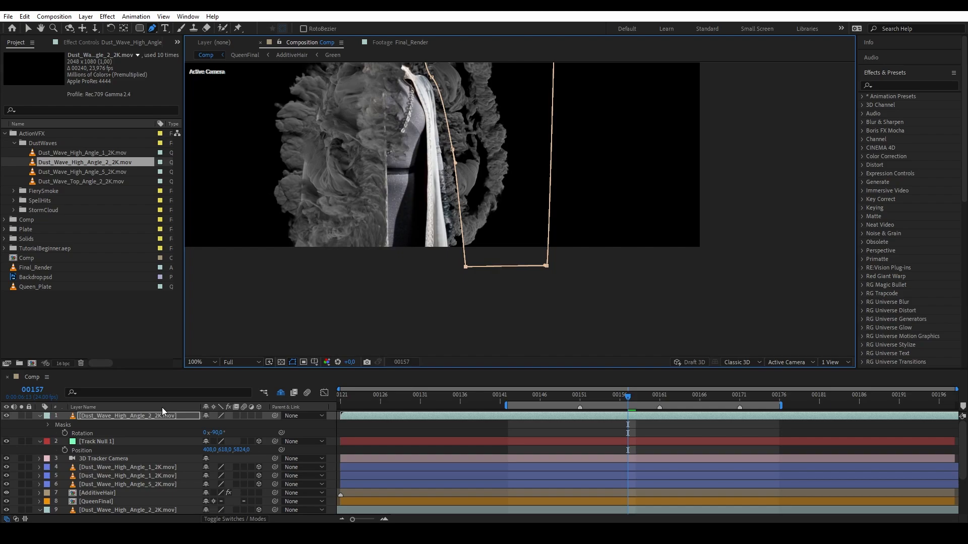
Set the dust layer's mask to Subtract and enable time remapping.
{"action": "left_click", "coordinate": [217, 424]}
{"action": "left_click", "coordinate": [217, 456]}
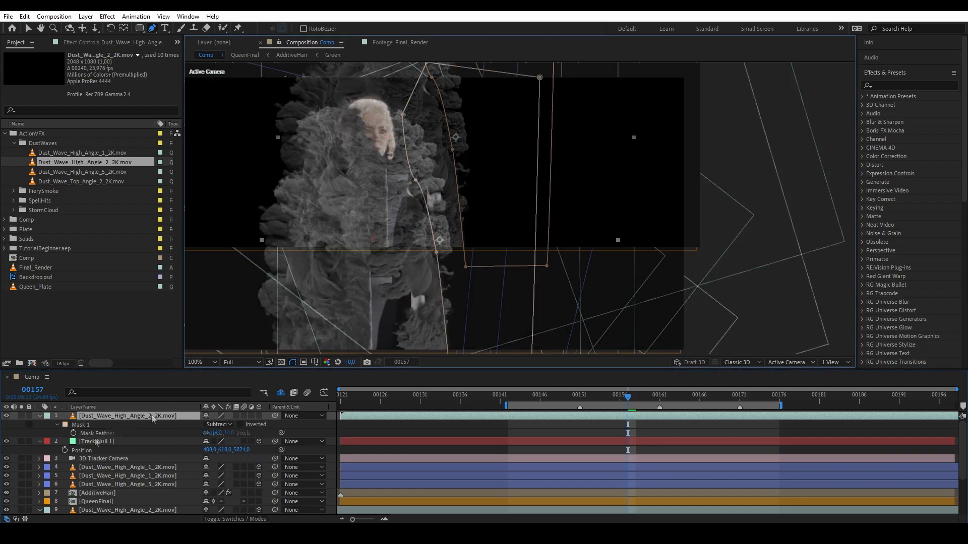
{"action": "right_click", "coordinate": [151, 416]}
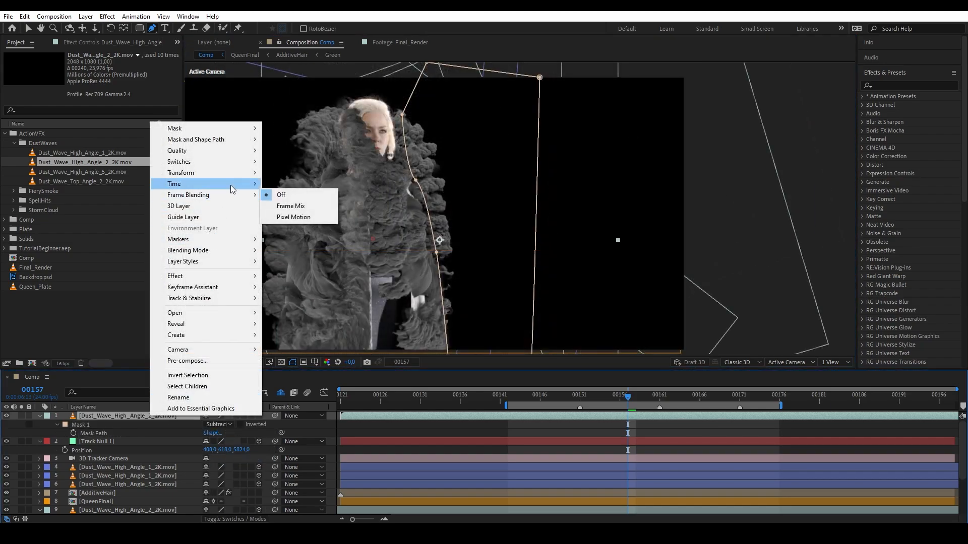
{"action": "left_click", "coordinate": [297, 184]}
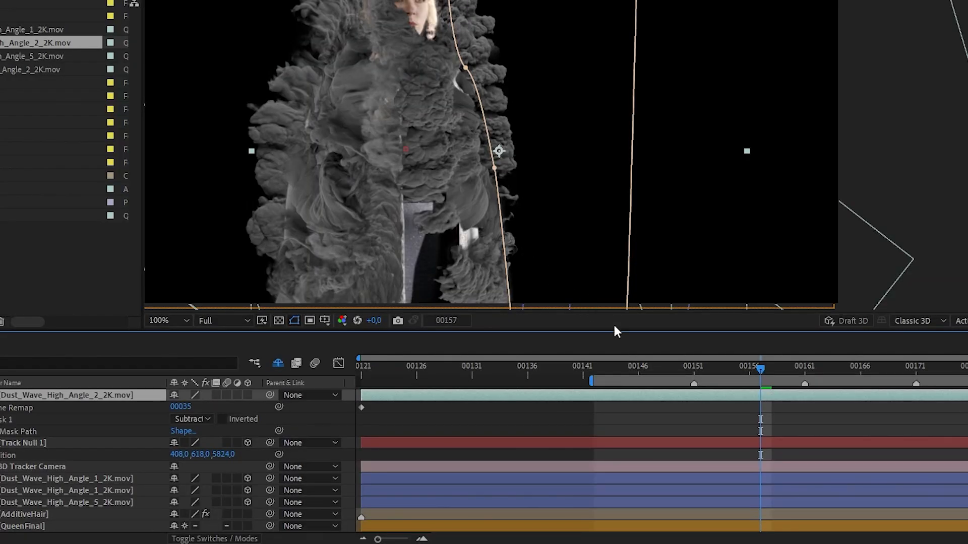
Keyframe Time Remap at 00161 and 00151, starting the wave from 00000 at 00151.
{"action": "left_click_drag", "start_coordinate": [770, 371], "coordinate": [693, 362]}
{"action": "left_click", "coordinate": [467, 159]}
{"action": "left_click", "coordinate": [1, 408]}
{"action": "left_click", "coordinate": [1, 408]}
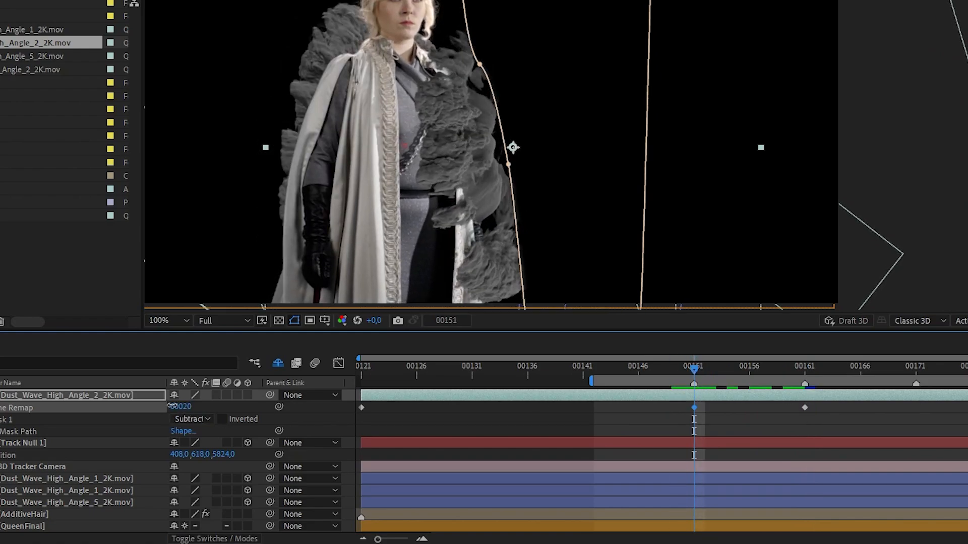
{"action": "left_click_drag", "start_coordinate": [172, 406], "coordinate": [153, 402]}
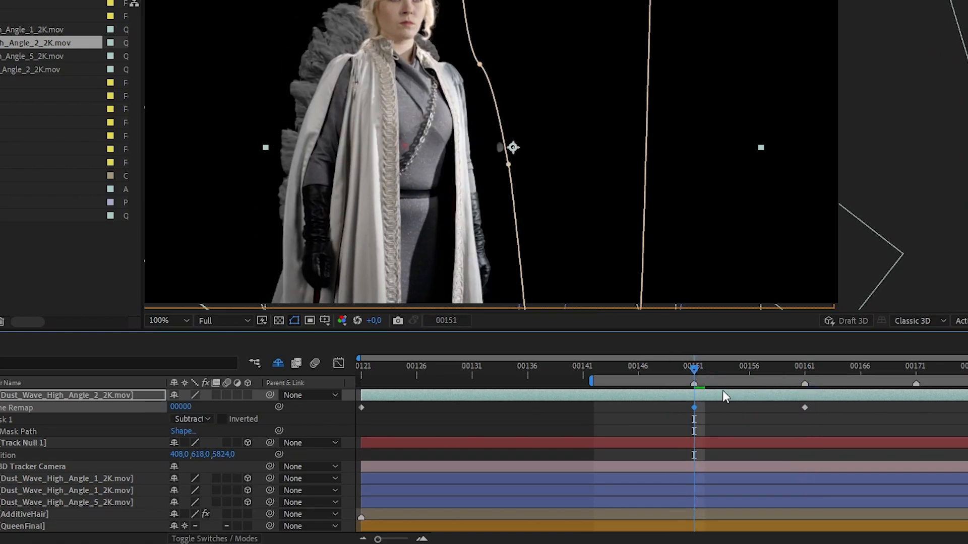
{"action": "left_click_drag", "start_coordinate": [691, 368], "coordinate": [722, 379]}
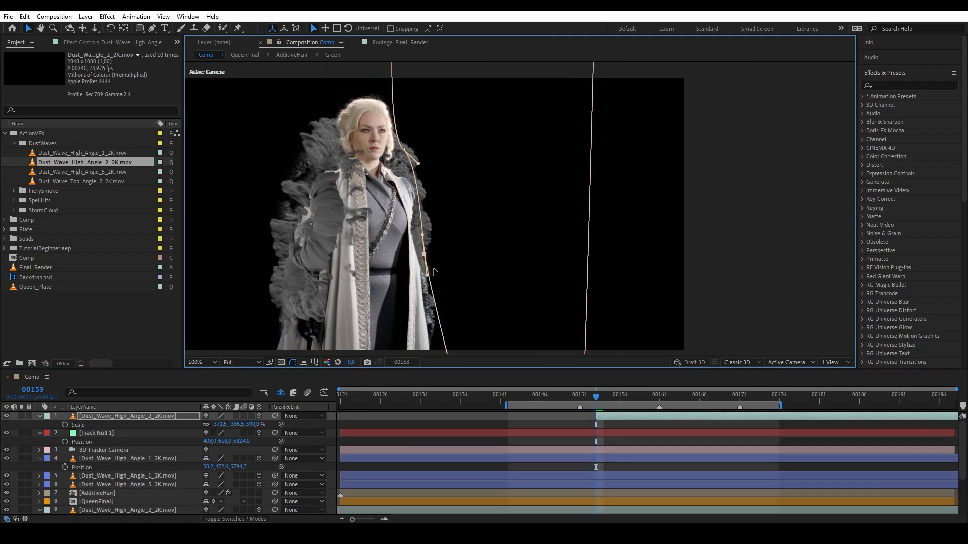
Duplicate the top Angle_2 dust layer, flip it vertically and move it below layer 2.
{"action": "left_click_drag", "start_coordinate": [597, 398], "coordinate": [636, 406]}
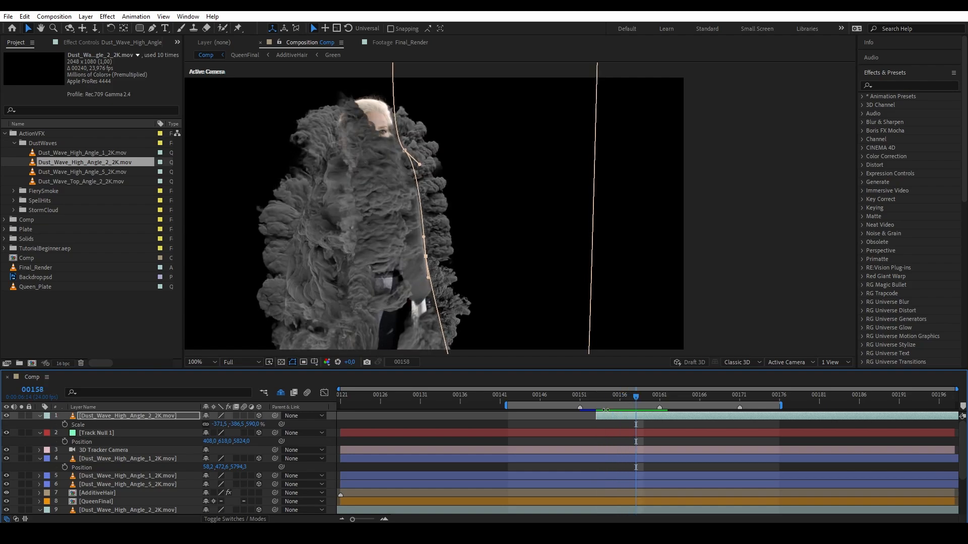
{"action": "left_click", "coordinate": [109, 417]}
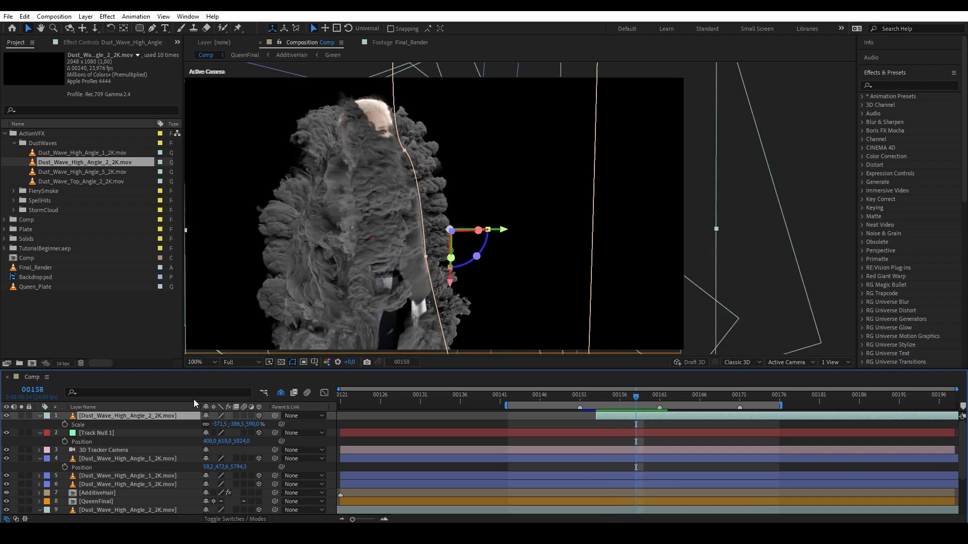
{"action": "key", "text": "ctrl+d"}
{"action": "scroll", "coordinate": [497, 346], "scroll_direction": "down", "scroll_amount": 3}
{"action": "left_click_drag", "start_coordinate": [452, 270], "coordinate": [495, 100]}
{"action": "scroll", "coordinate": [487, 255], "scroll_direction": "up", "scroll_amount": 3}
{"action": "left_click_drag", "start_coordinate": [114, 416], "coordinate": [118, 439]}
Duplicate Dust_Wave_High_Angle_5 and slide the copy and its mask sideways.
{"action": "left_click", "coordinate": [367, 271]}
{"action": "left_click_drag", "start_coordinate": [383, 237], "coordinate": [404, 287]}
{"action": "mouse_move", "coordinate": [636, 400]}
{"action": "left_mouse_down"}
{"action": "mouse_move", "coordinate": [660, 407]}
{"action": "mouse_move", "coordinate": [651, 398]}
{"action": "left_mouse_up"}
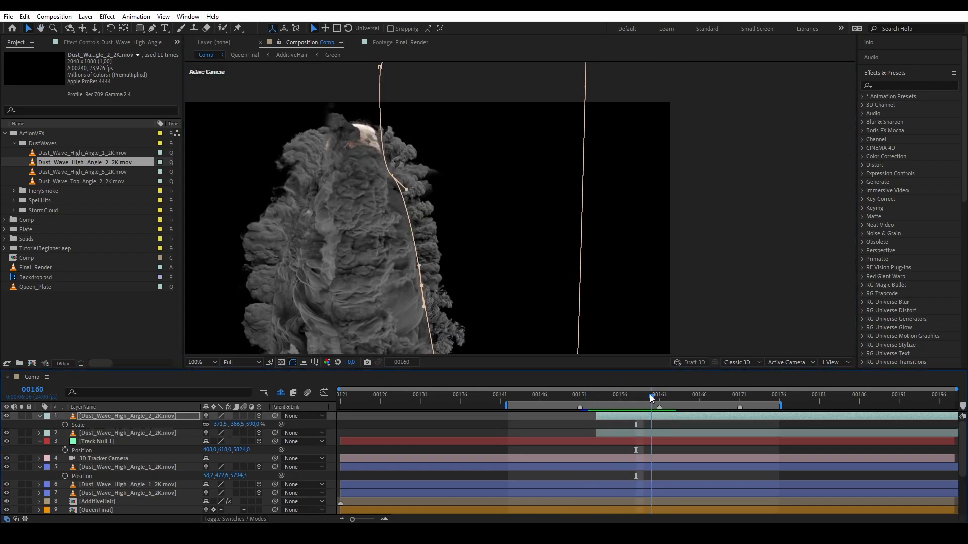
{"action": "left_click_drag", "start_coordinate": [618, 318], "coordinate": [690, 277]}
{"action": "left_click_drag", "start_coordinate": [652, 396], "coordinate": [620, 396]}
{"action": "left_click_drag", "start_coordinate": [529, 303], "coordinate": [522, 230]}
{"action": "left_click", "coordinate": [129, 495]}
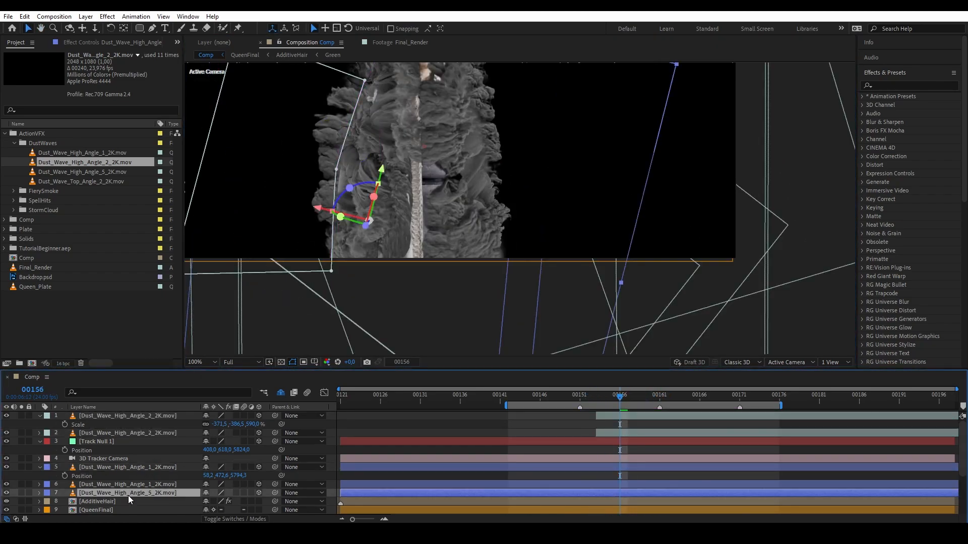
{"action": "key", "text": "ctrl+d"}
{"action": "left_click_drag", "start_coordinate": [316, 208], "coordinate": [199, 172]}
{"action": "left_click_drag", "start_coordinate": [301, 264], "coordinate": [330, 272]}
{"action": "left_click_drag", "start_coordinate": [306, 162], "coordinate": [337, 158]}
Preview the thickened smoke around frame 00161, then return to frame 00159.
{"action": "left_click_drag", "start_coordinate": [353, 227], "coordinate": [365, 285]}
{"action": "left_click_drag", "start_coordinate": [622, 398], "coordinate": [659, 398]}
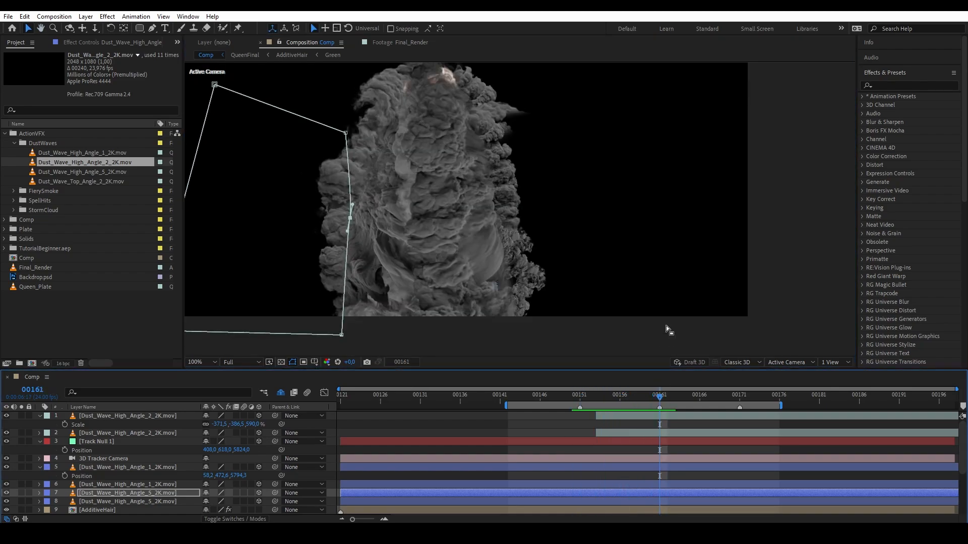
{"action": "left_click_drag", "start_coordinate": [669, 265], "coordinate": [679, 297]}
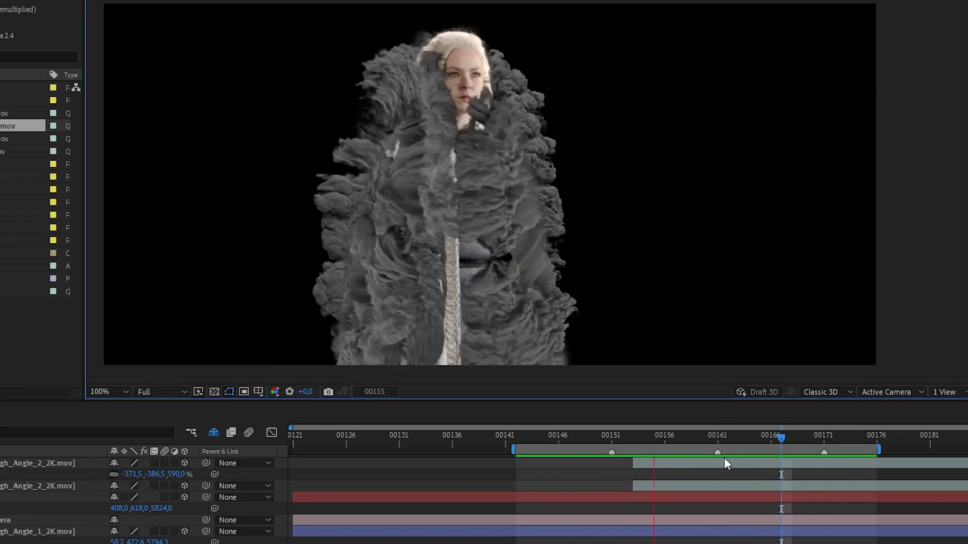
{"action": "key", "text": "space"}
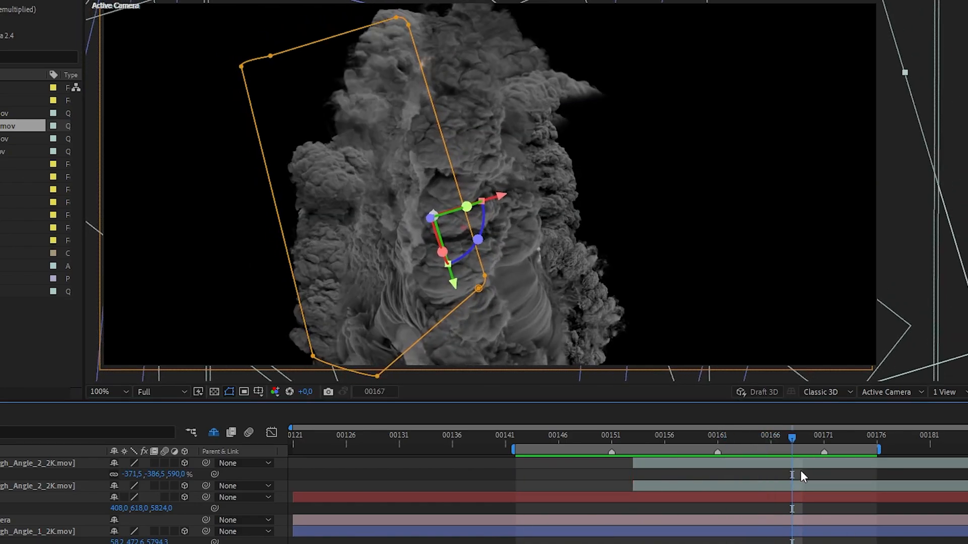
{"action": "left_click_drag", "start_coordinate": [792, 437], "coordinate": [717, 436]}
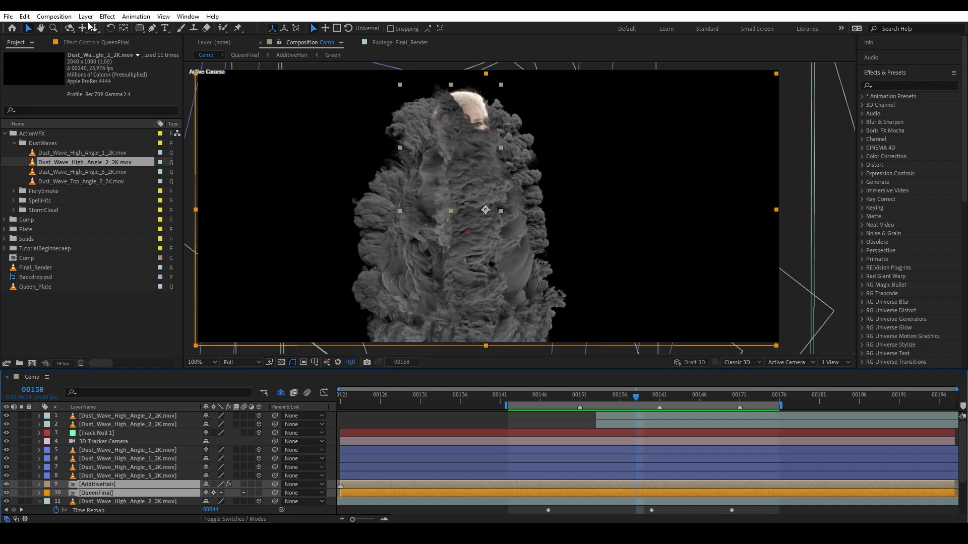
Add a null object and place it on the queen's lower torso at frame 00154.
{"action": "left_click", "coordinate": [86, 16]}
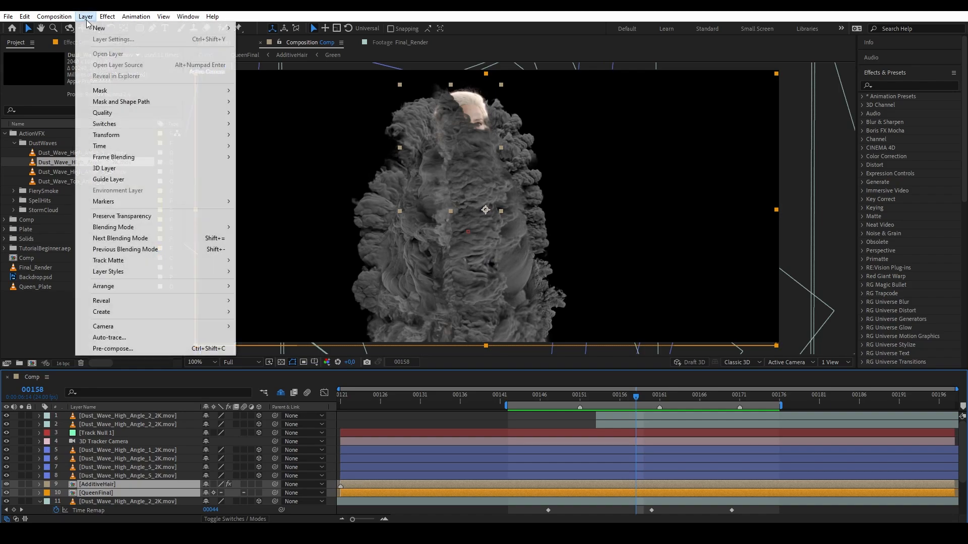
{"action": "mouse_move", "coordinate": [101, 26]}
{"action": "left_click", "coordinate": [254, 73]}
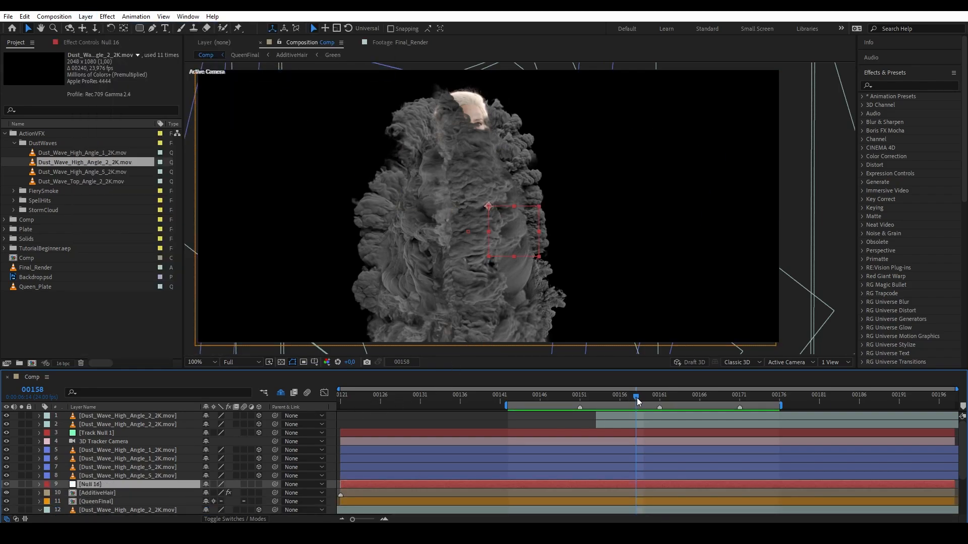
{"action": "left_click_drag", "start_coordinate": [639, 400], "coordinate": [604, 396]}
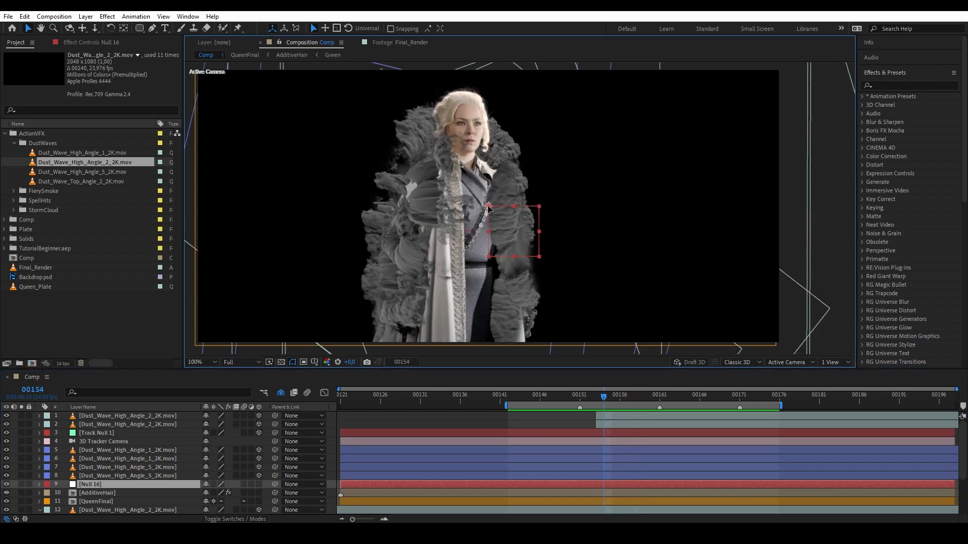
{"action": "left_click_drag", "start_coordinate": [489, 208], "coordinate": [456, 250]}
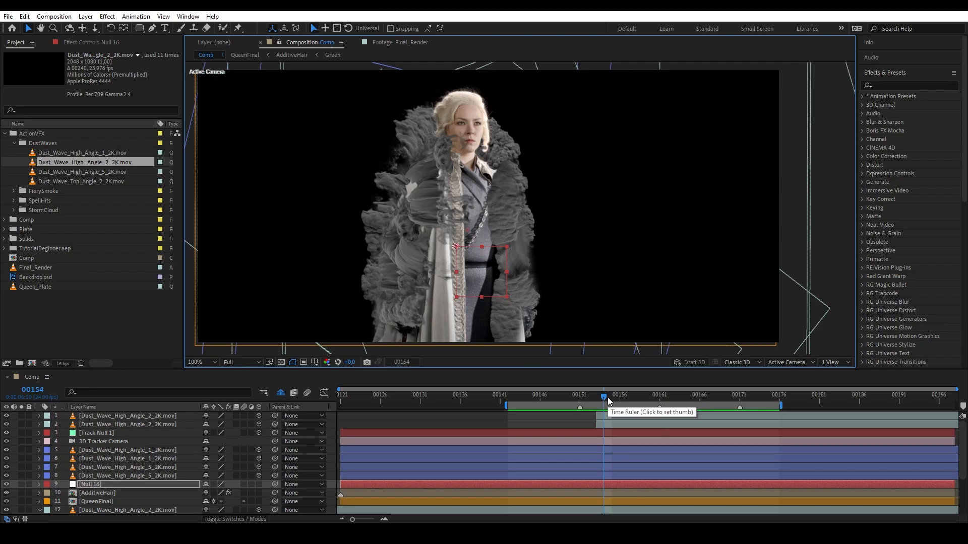
{"action": "mouse_move", "coordinate": [607, 402]}
{"action": "left_mouse_down"}
{"action": "mouse_move", "coordinate": [624, 402]}
{"action": "mouse_move", "coordinate": [604, 403]}
{"action": "left_mouse_up"}
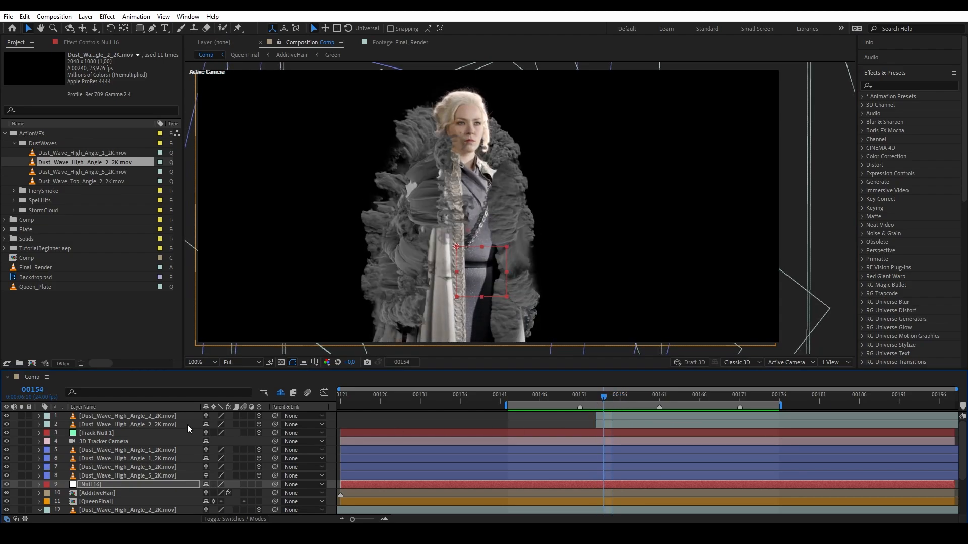
Parent the AdditiveHair and QueenFinal layers to Null 16.
{"action": "left_click", "coordinate": [92, 494]}
{"action": "scroll", "coordinate": [98, 499], "scroll_direction": "down", "scroll_amount": 1}
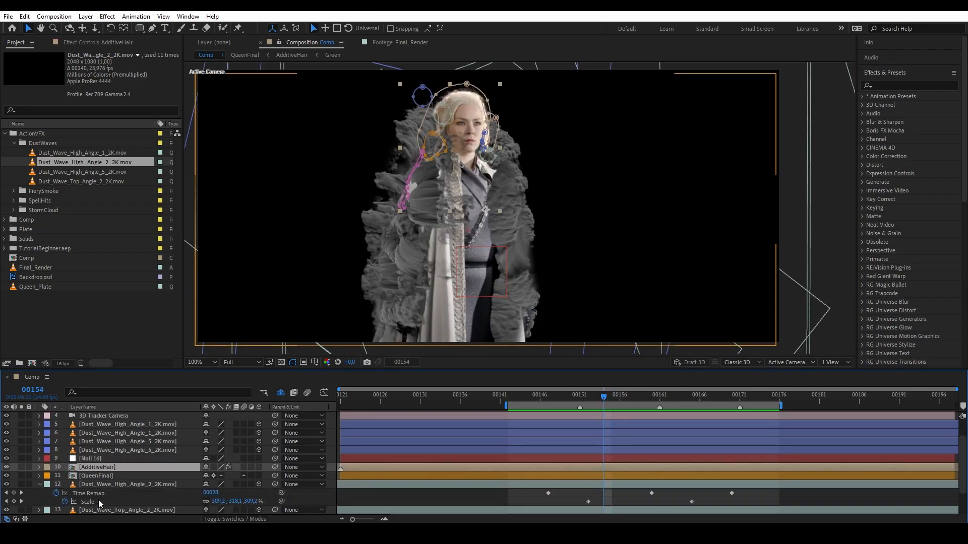
{"action": "scroll", "coordinate": [94, 481], "scroll_direction": "down", "scroll_amount": 1}
{"action": "left_click", "coordinate": [92, 449], "text": "shift"}
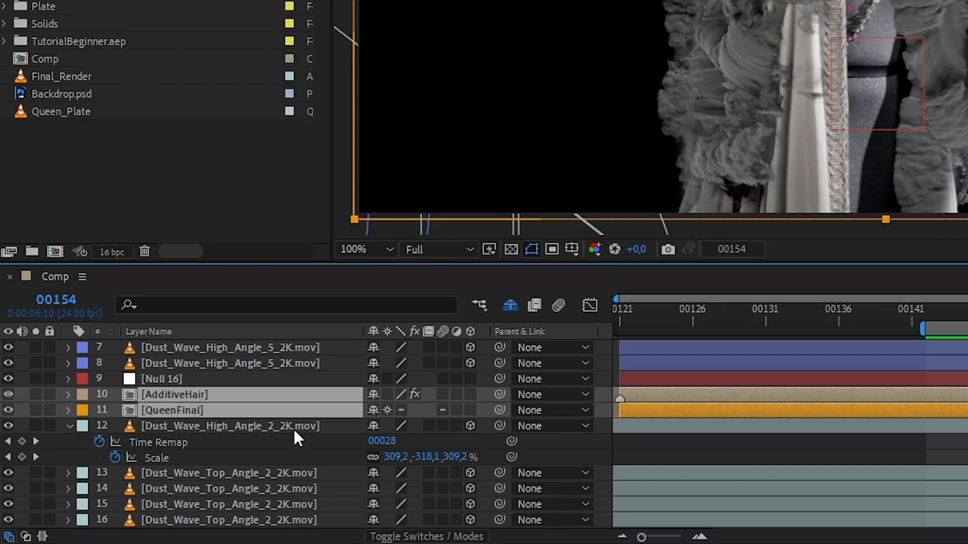
{"action": "left_click_drag", "start_coordinate": [505, 408], "coordinate": [243, 377]}
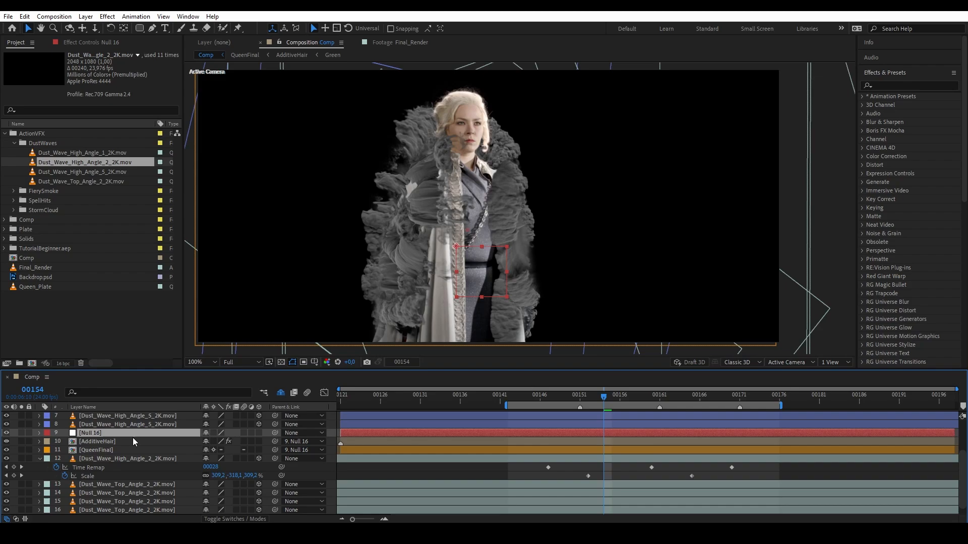
Keyframe Null 16's Scale from 100% at 00154 to 90% at 00158.
{"action": "key", "text": "s"}
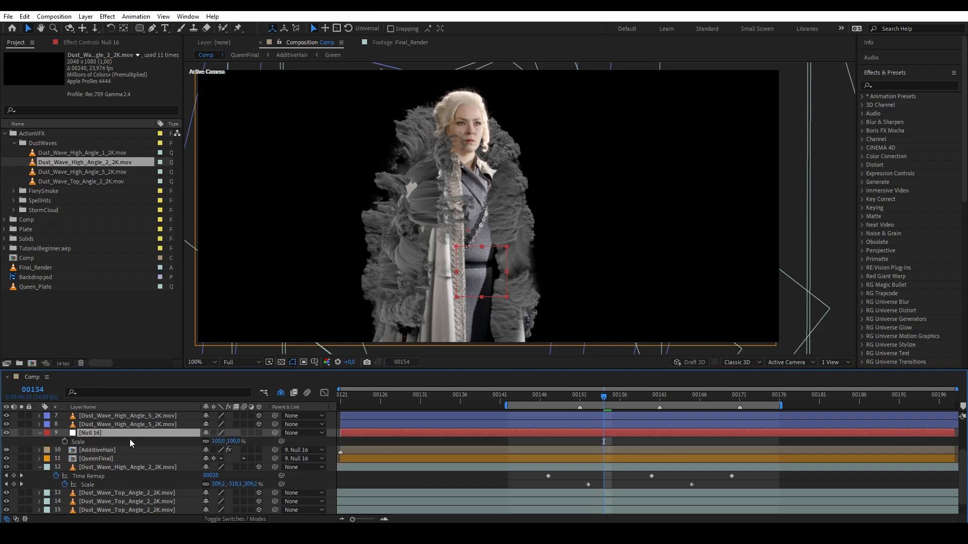
{"action": "left_click", "coordinate": [65, 442]}
{"action": "left_click_drag", "start_coordinate": [605, 402], "coordinate": [635, 403]}
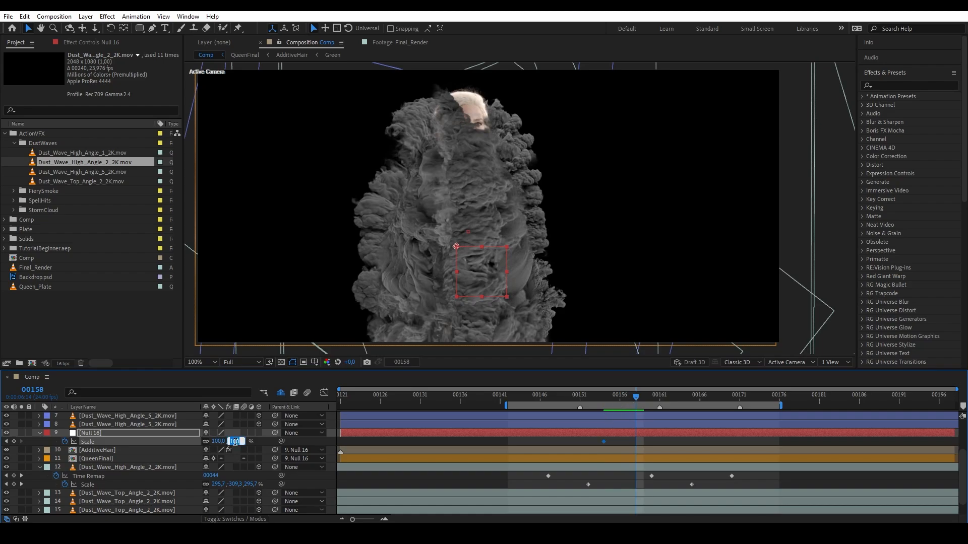
{"action": "type", "text": "90"}
{"action": "key", "text": "Return"}
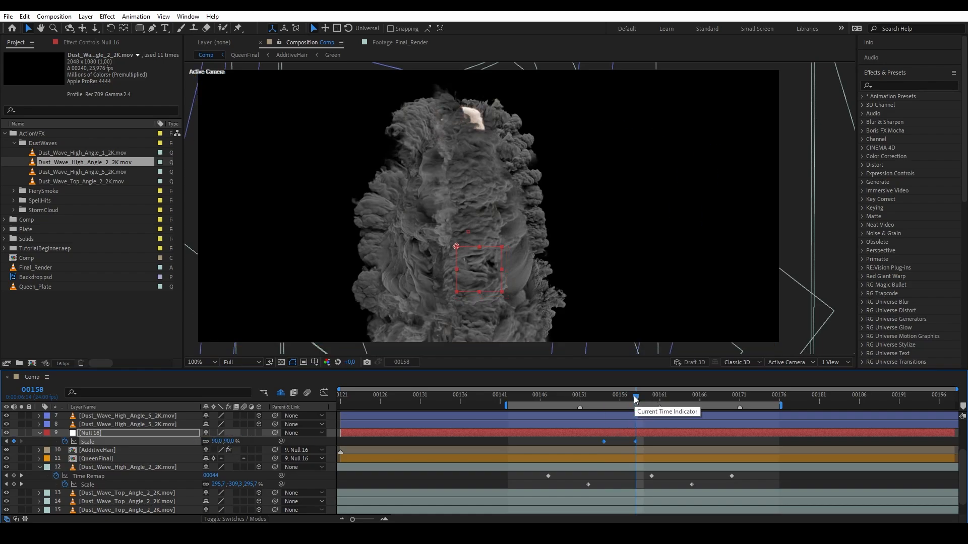
{"action": "left_click_drag", "start_coordinate": [636, 401], "coordinate": [615, 392]}
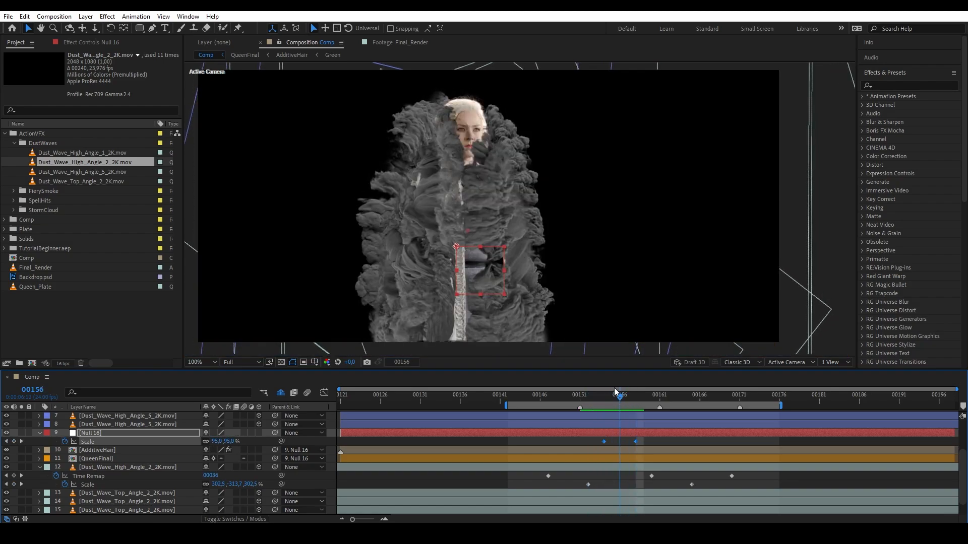
{"action": "scroll", "coordinate": [391, 285], "scroll_direction": "up", "scroll_amount": 5}
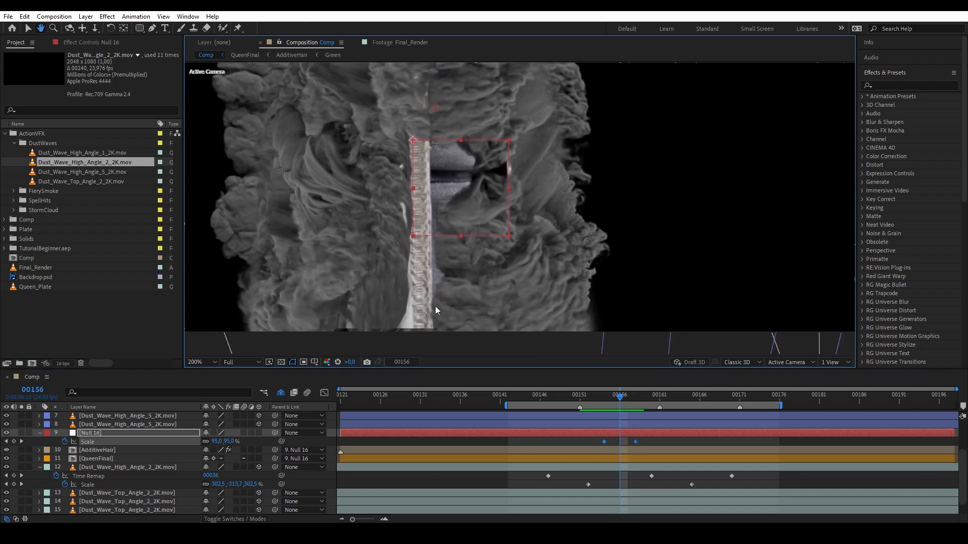
{"action": "key", "text": "v"}
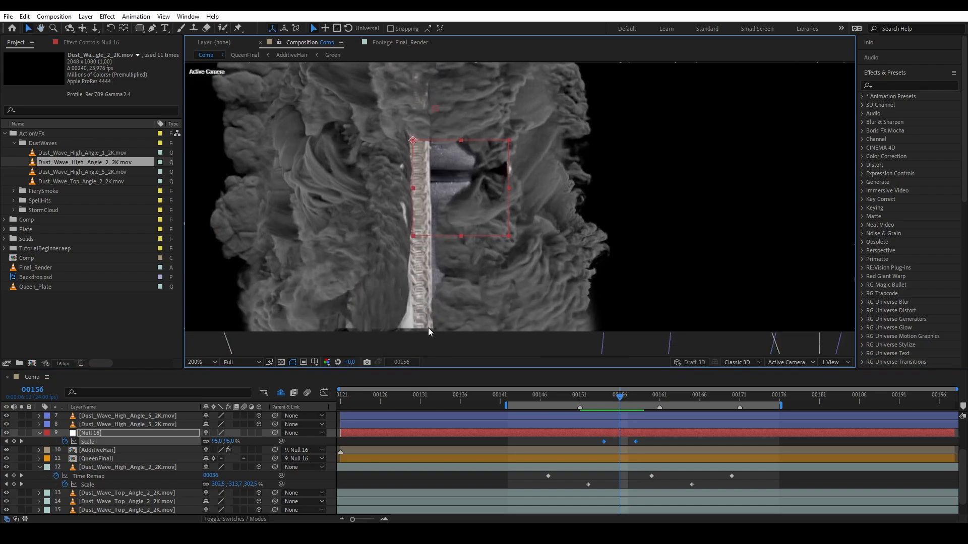
{"action": "left_click", "coordinate": [125, 460]}
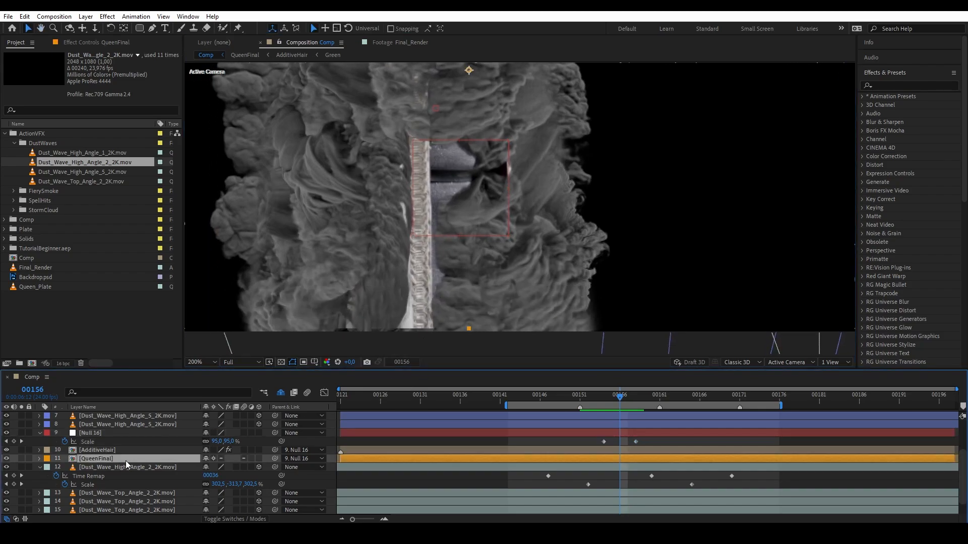
Duplicate QueenFinal, mask it to her lower body with a rectangle, and start it at 00154.
{"action": "key", "text": "ctrl+d"}
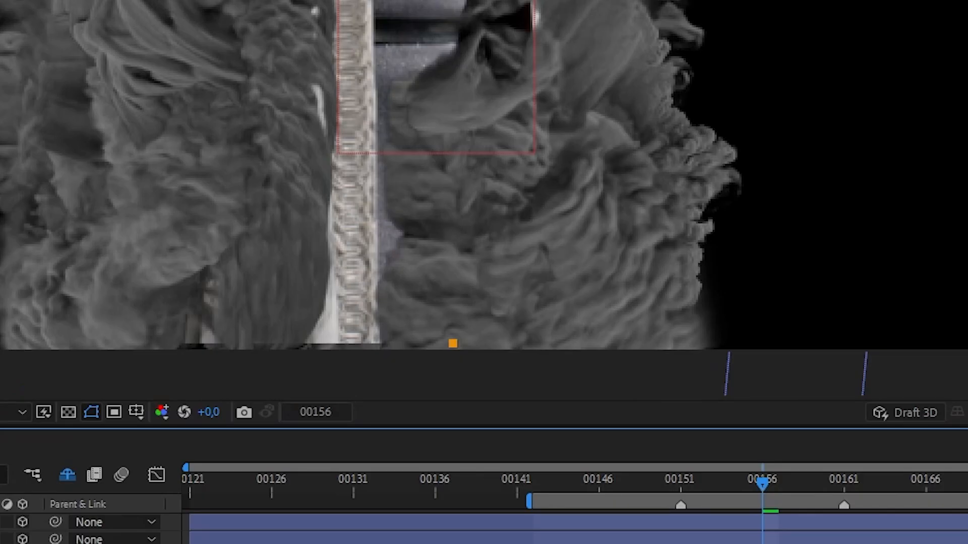
{"action": "key", "text": "shift+Down"}
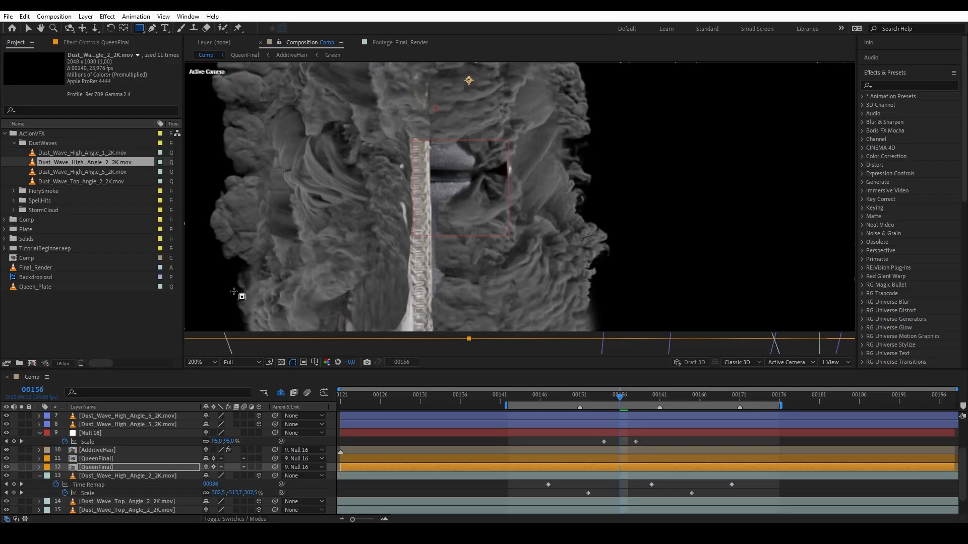
{"action": "left_click_drag", "start_coordinate": [231, 291], "coordinate": [596, 366]}
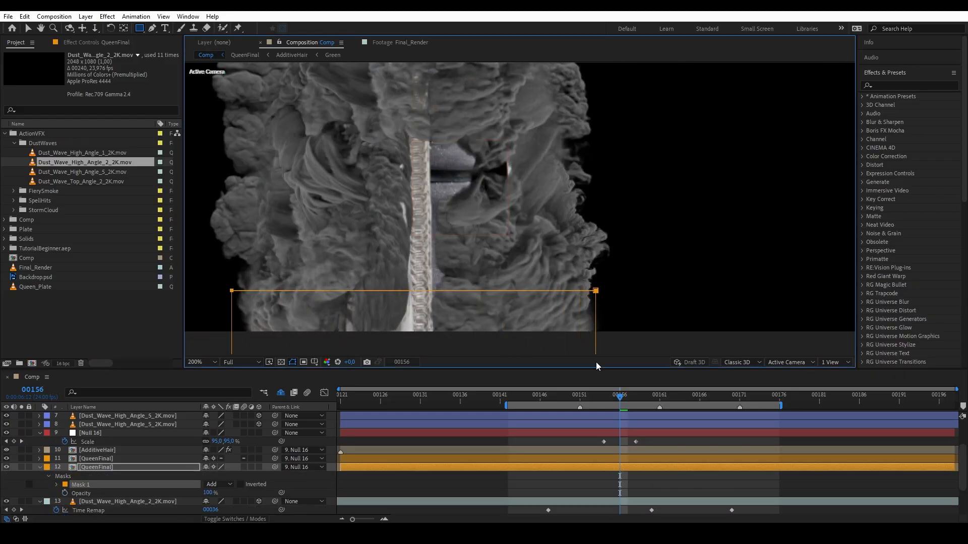
{"action": "left_click_drag", "start_coordinate": [612, 401], "coordinate": [606, 396]}
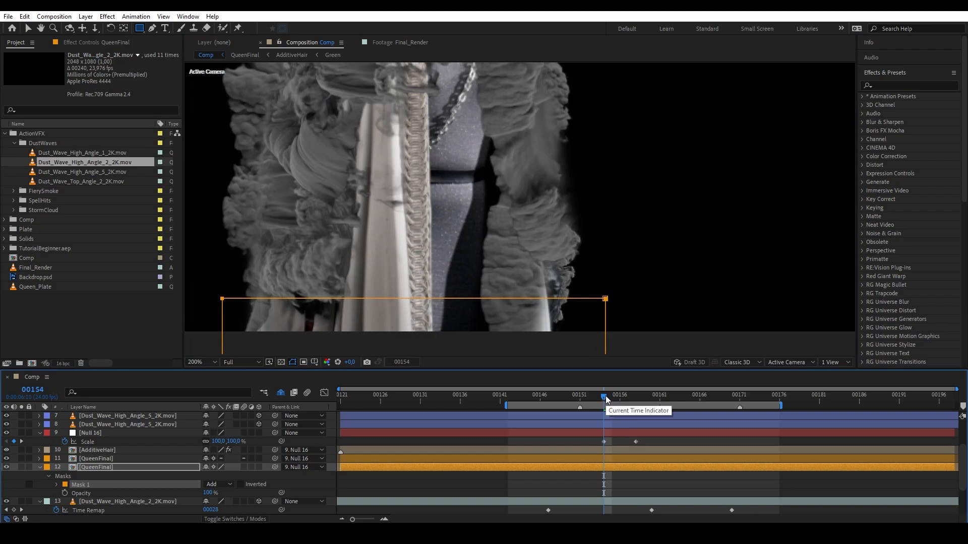
{"action": "key", "text": "alt+bracketleft"}
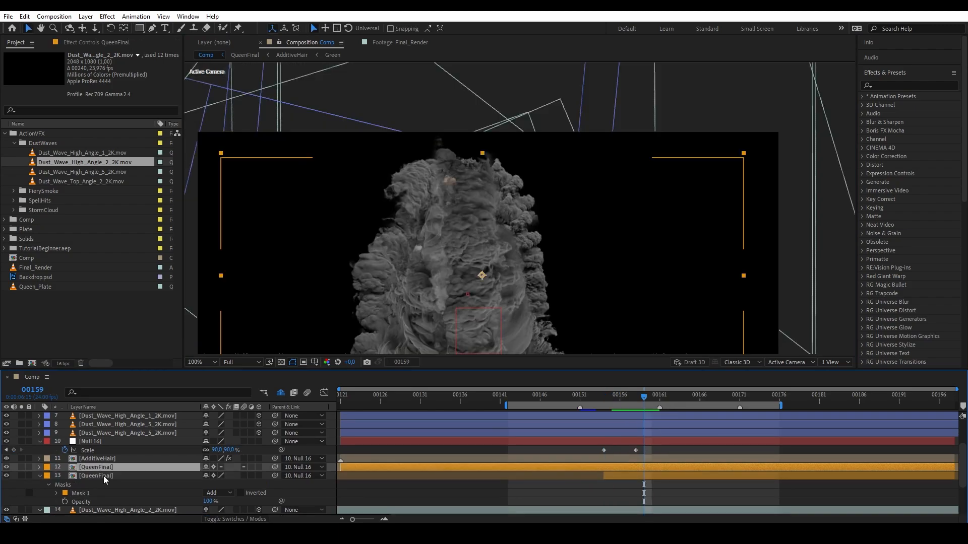
Set starting Opacity keyframes on the hair and queen layers, then move to frame 00162.
{"action": "left_click", "coordinate": [104, 476], "text": "ctrl"}
{"action": "left_click", "coordinate": [102, 459], "text": "ctrl"}
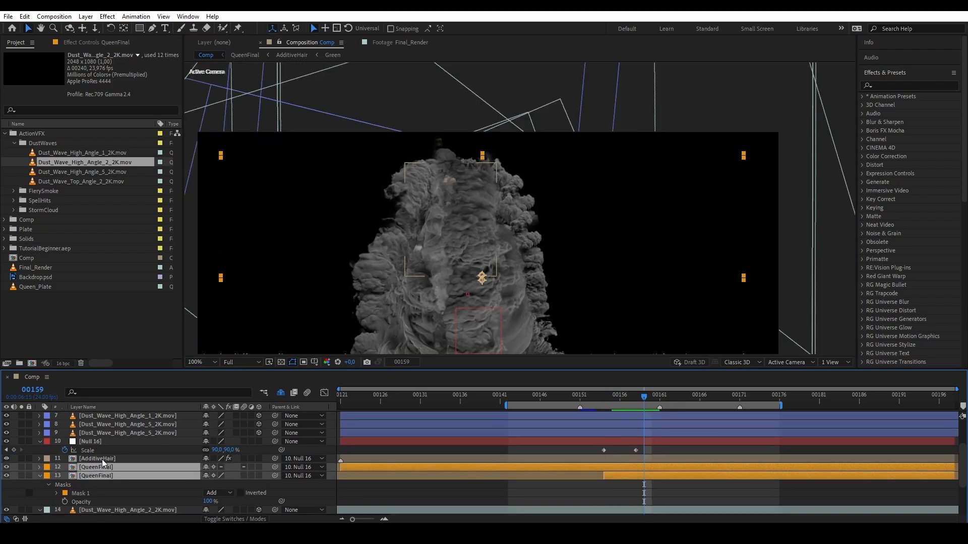
{"action": "key", "text": "t"}
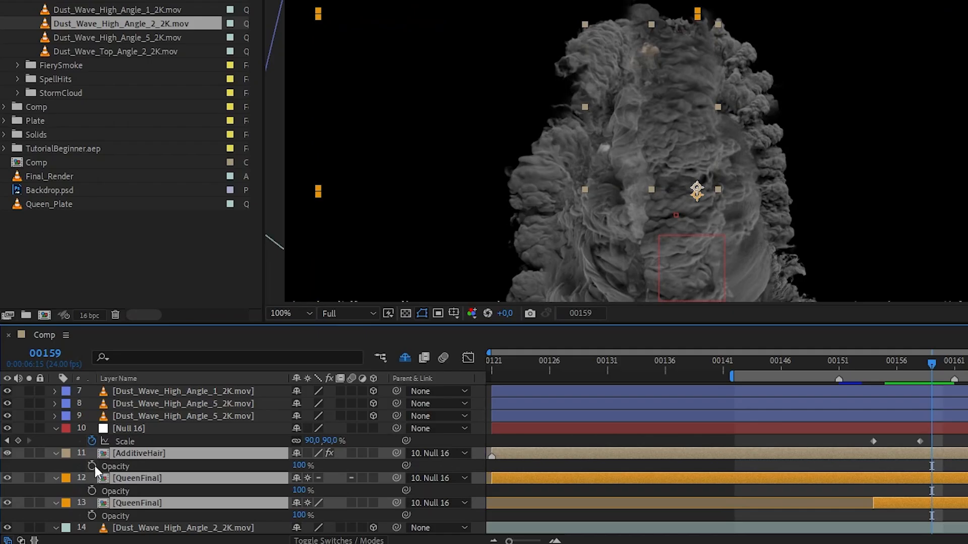
{"action": "left_click", "coordinate": [93, 465]}
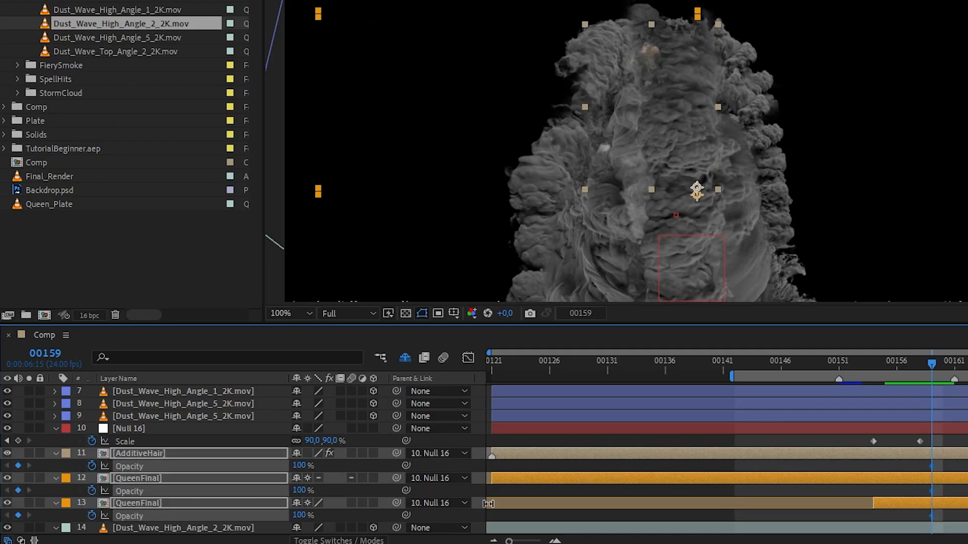
{"action": "left_click_drag", "start_coordinate": [646, 404], "coordinate": [667, 404]}
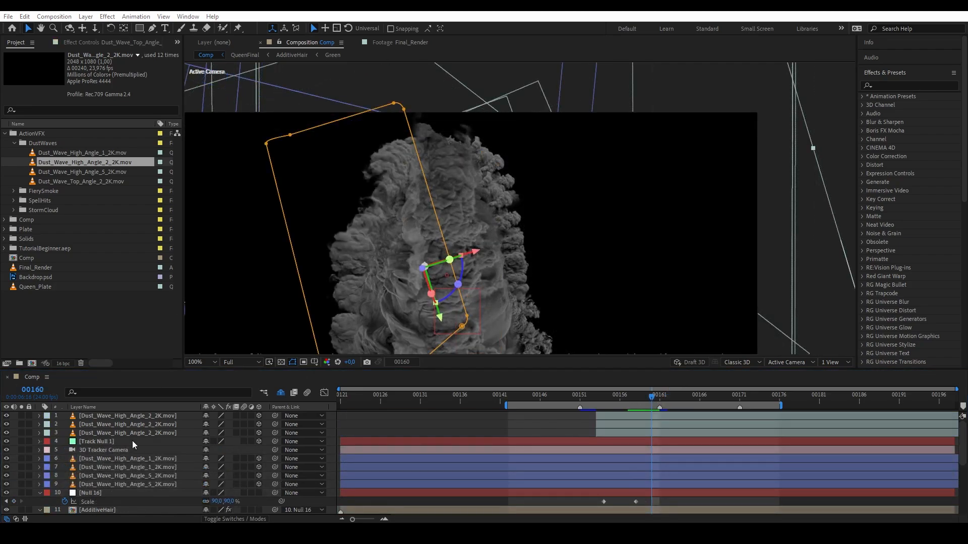
Select all the dust-wave layers and parent them to Track Null 1.
{"action": "left_click", "coordinate": [132, 440]}
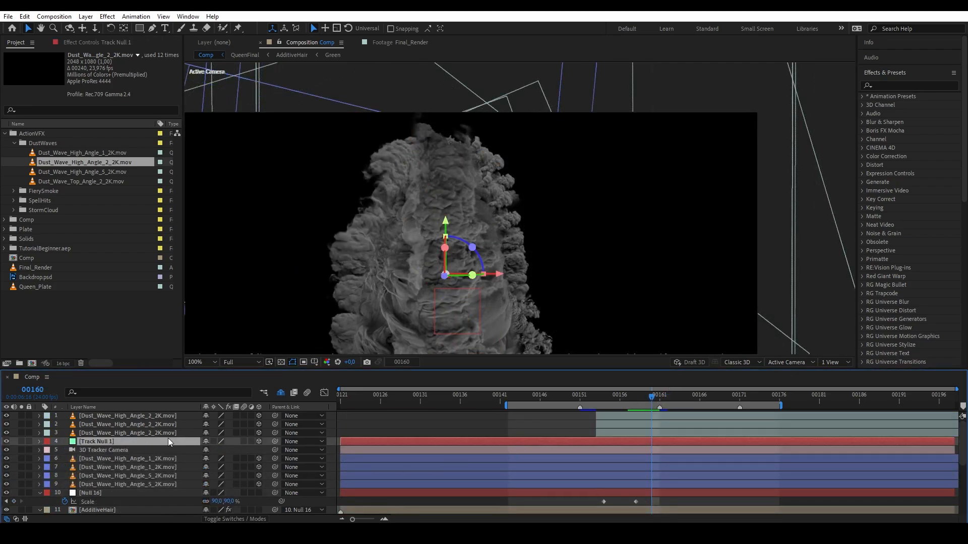
{"action": "left_click", "coordinate": [146, 434]}
{"action": "left_click", "coordinate": [143, 417], "text": "shift"}
{"action": "left_click", "coordinate": [134, 484], "text": "ctrl"}
{"action": "left_click", "coordinate": [134, 476], "text": "ctrl"}
{"action": "left_click", "coordinate": [133, 468], "text": "ctrl"}
{"action": "left_click", "coordinate": [133, 459], "text": "ctrl"}
{"action": "scroll", "coordinate": [132, 467], "scroll_direction": "down", "scroll_amount": 5}
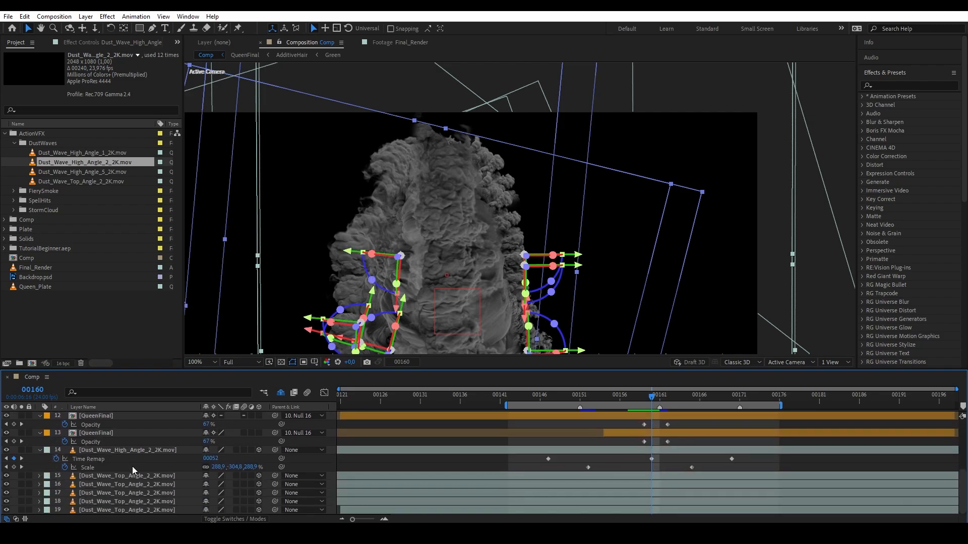
{"action": "left_click", "coordinate": [129, 477], "text": "ctrl"}
{"action": "left_click", "coordinate": [128, 485], "text": "ctrl"}
{"action": "left_click", "coordinate": [125, 494], "text": "ctrl"}
{"action": "left_click", "coordinate": [122, 503], "text": "ctrl"}
{"action": "left_click", "coordinate": [121, 510], "text": "ctrl"}
{"action": "scroll", "coordinate": [122, 492], "scroll_direction": "up", "scroll_amount": 1}
{"action": "left_click", "coordinate": [129, 476], "text": "ctrl"}
{"action": "scroll", "coordinate": [129, 476], "scroll_direction": "up", "scroll_amount": 2}
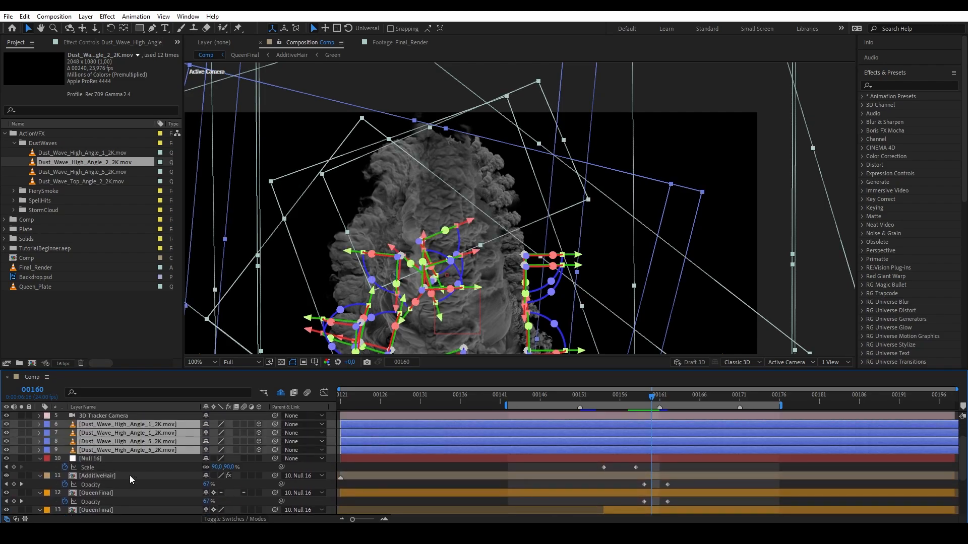
{"action": "scroll", "coordinate": [130, 476], "scroll_direction": "up", "scroll_amount": 2}
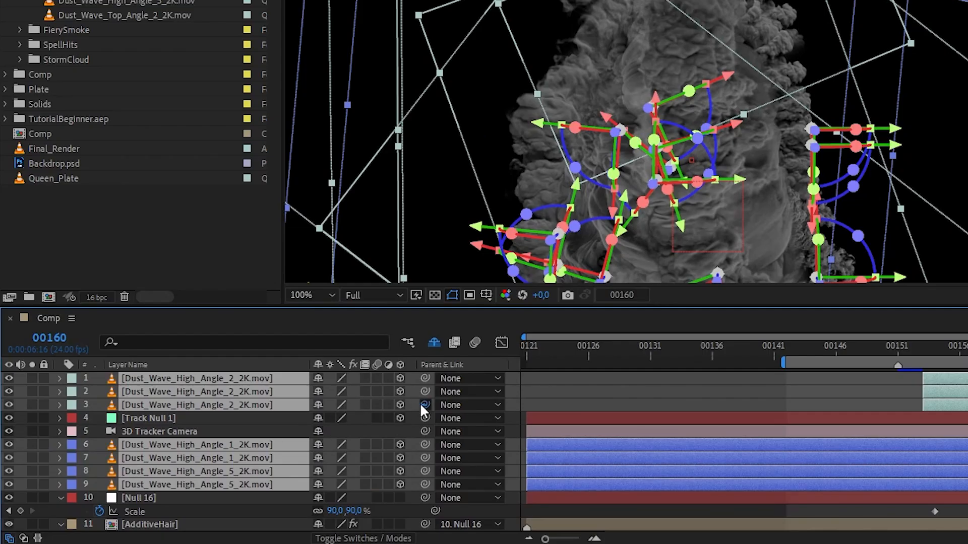
{"action": "left_click_drag", "start_coordinate": [420, 403], "coordinate": [149, 418]}
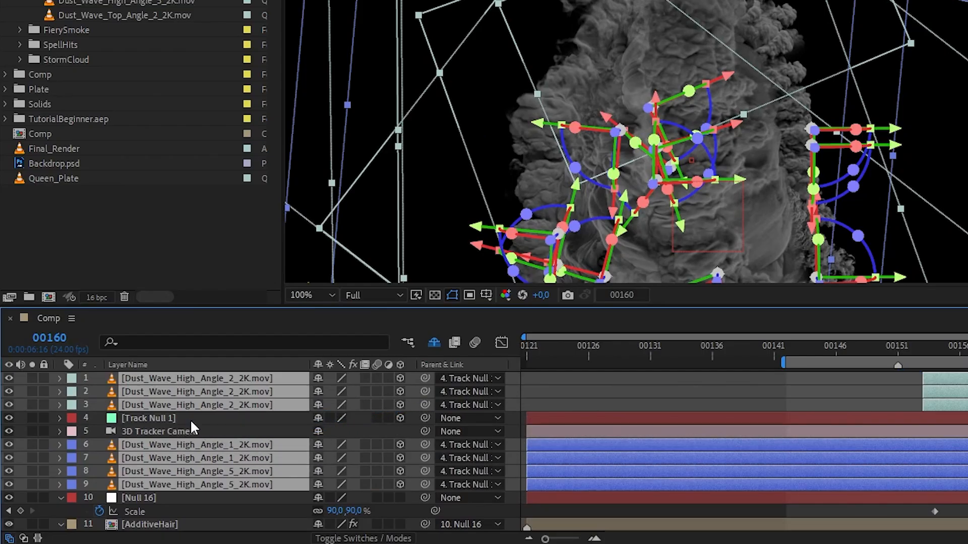
Keyframe Track Null 1's Scale at 100% on frame 00160 and 0% on frame 00170.
{"action": "left_click", "coordinate": [149, 418]}
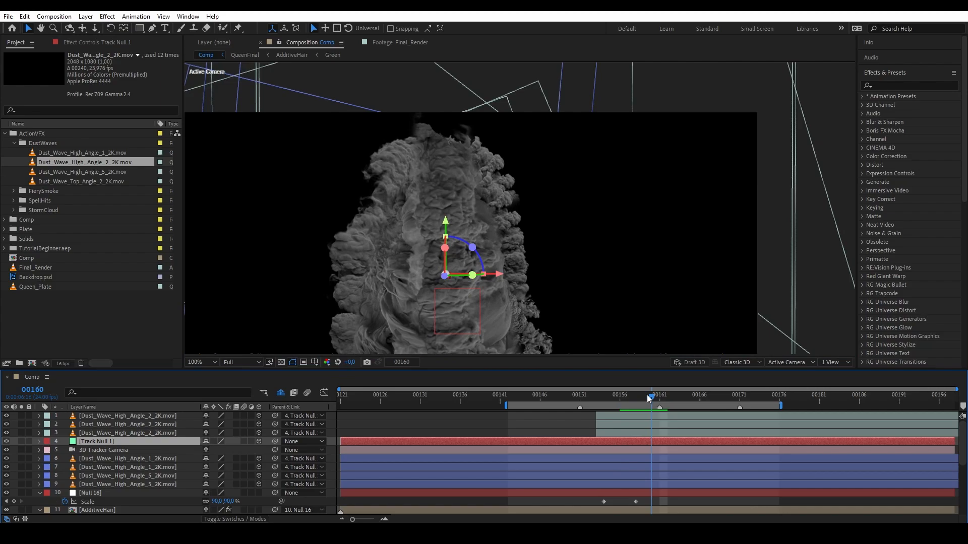
{"action": "key", "text": "alt+shift+s"}
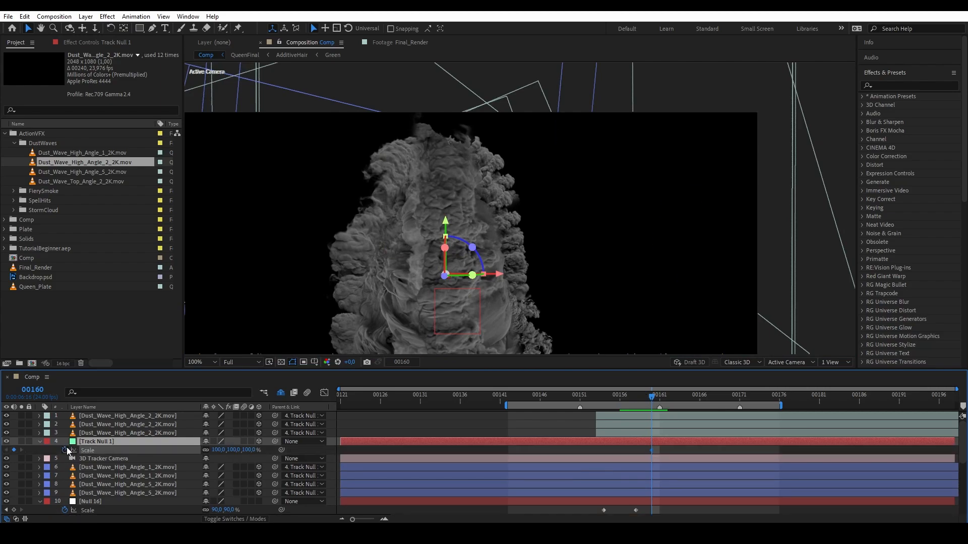
{"action": "key", "text": "Page_Down"}
{"action": "key", "text": "Page_Down"}
{"action": "key", "text": "Page_Down"}
{"action": "left_click_drag", "start_coordinate": [686, 398], "coordinate": [732, 398]}
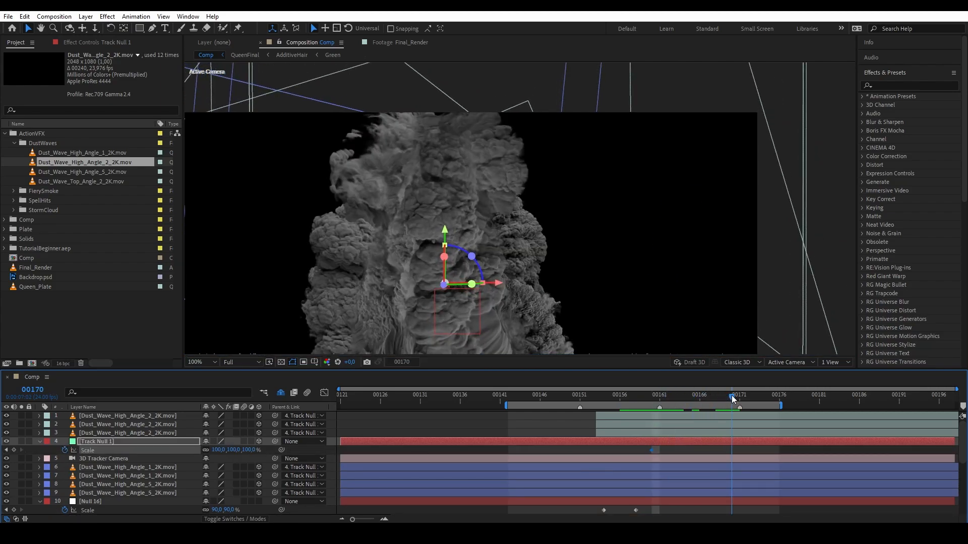
{"action": "type", "text": "0"}
{"action": "key", "text": "Return"}
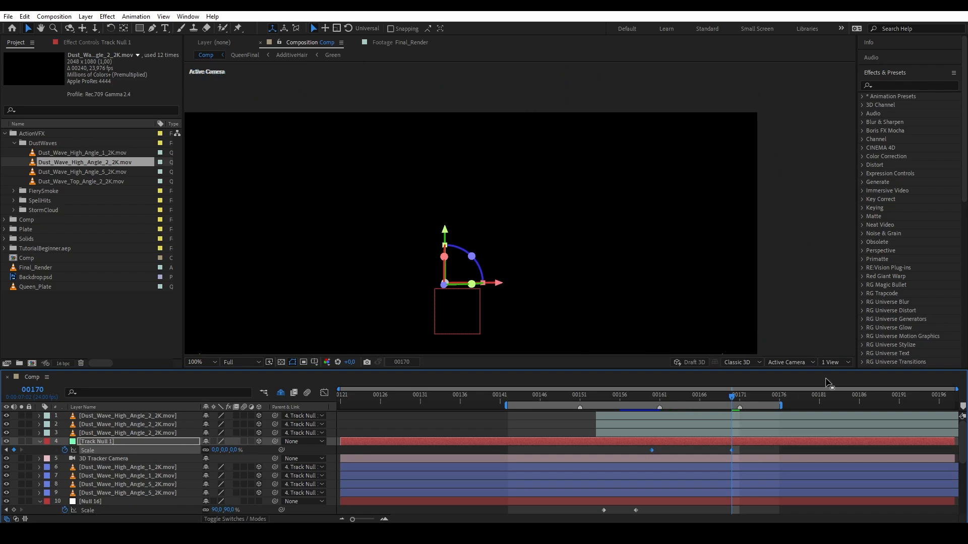
{"action": "left_click_drag", "start_coordinate": [713, 400], "coordinate": [625, 390]}
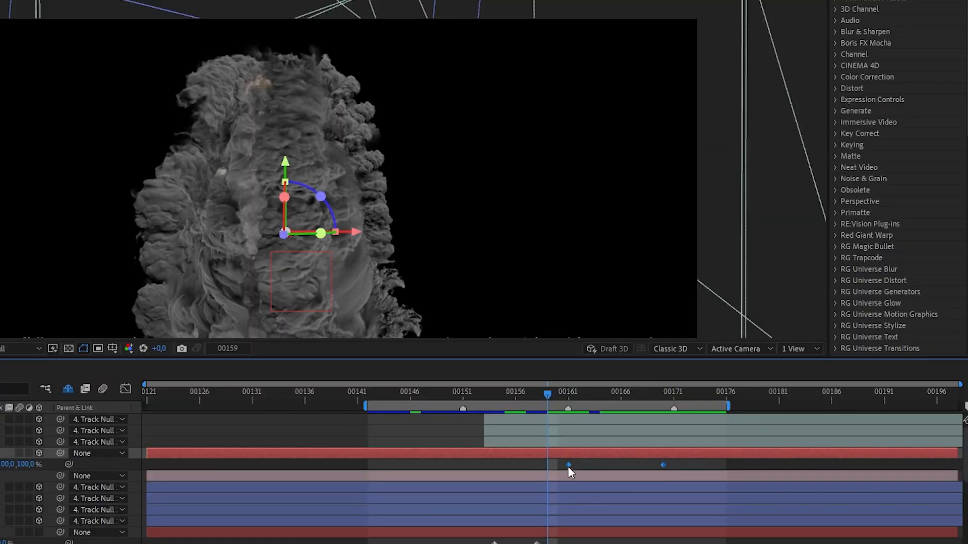
Apply Easy Ease to Track Null 1's Scale keyframes.
{"action": "right_click", "coordinate": [659, 451]}
{"action": "mouse_move", "coordinate": [674, 447]}
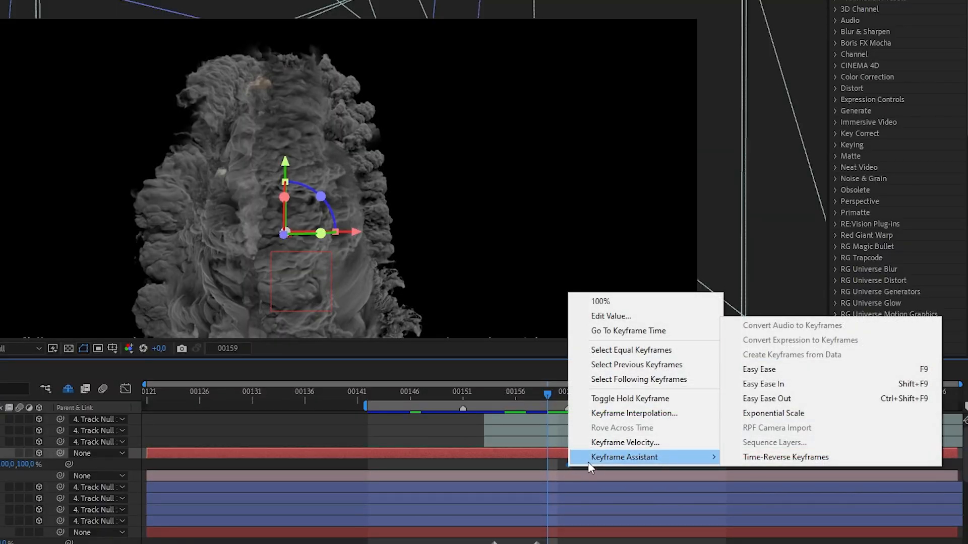
{"action": "left_click", "coordinate": [781, 370]}
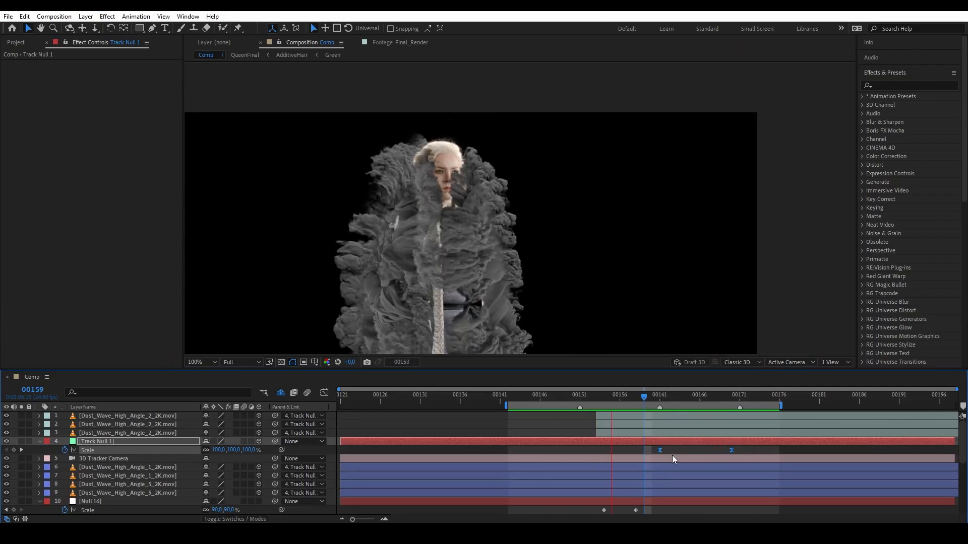
{"action": "key", "text": "Page_Down"}
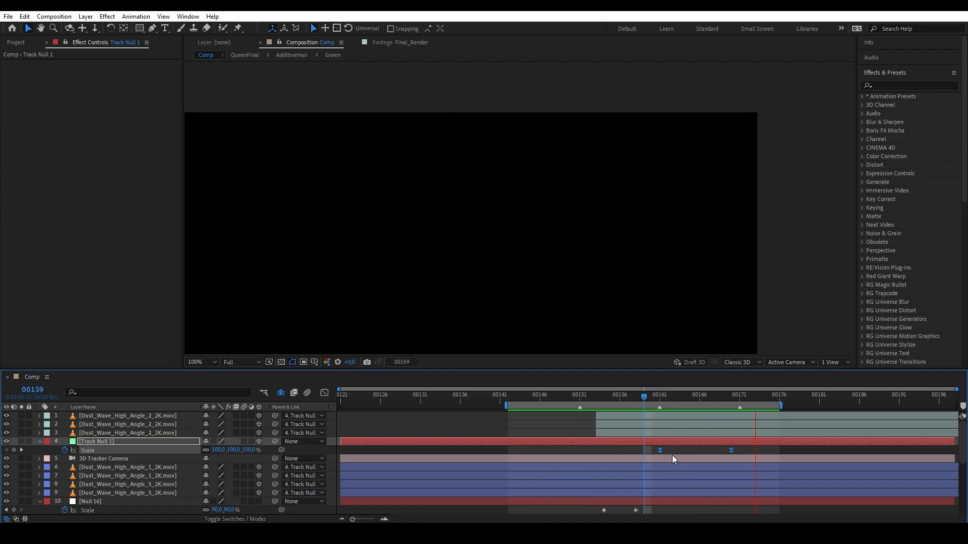
{"action": "left_click", "coordinate": [85, 19]}
Create an adjustment layer with Turbulent Displace at Size 25.
{"action": "mouse_move", "coordinate": [201, 26]}
{"action": "left_click", "coordinate": [268, 93]}
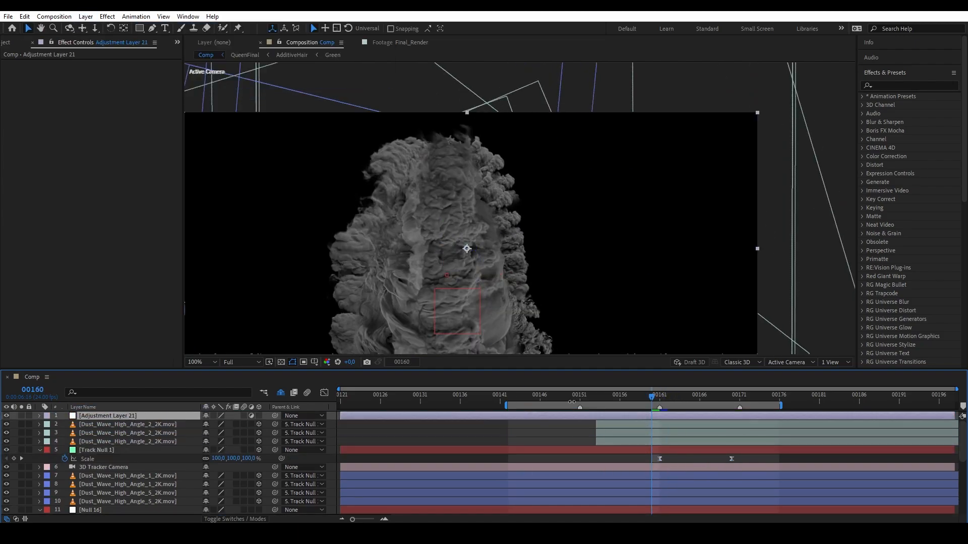
{"action": "left_click_drag", "start_coordinate": [908, 105], "coordinate": [140, 416]}
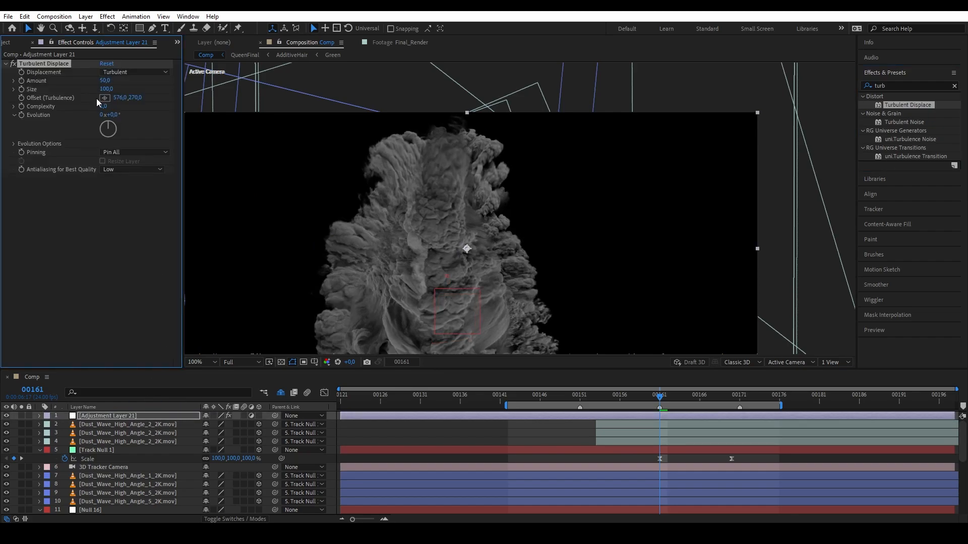
{"action": "left_click", "coordinate": [106, 89]}
{"action": "type", "text": "25"}
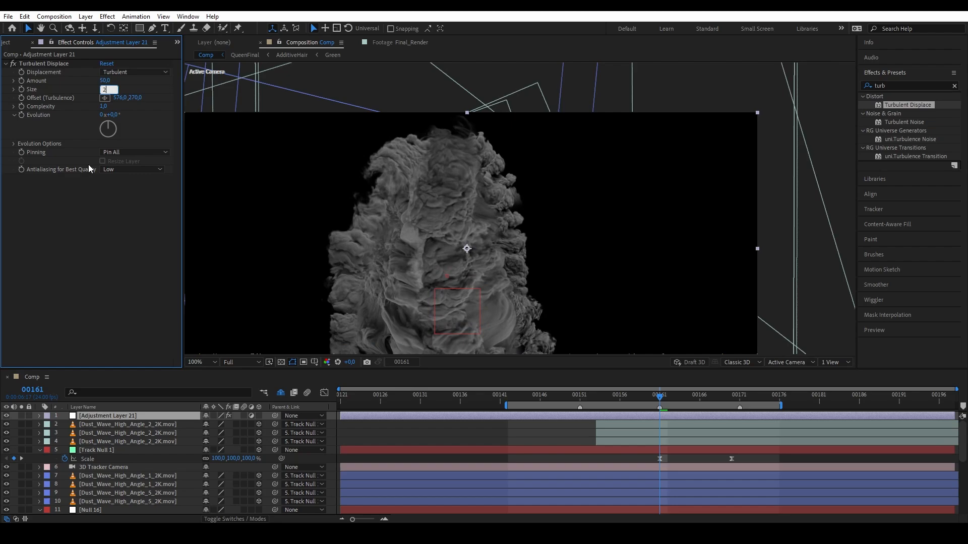
{"action": "key", "text": "Return"}
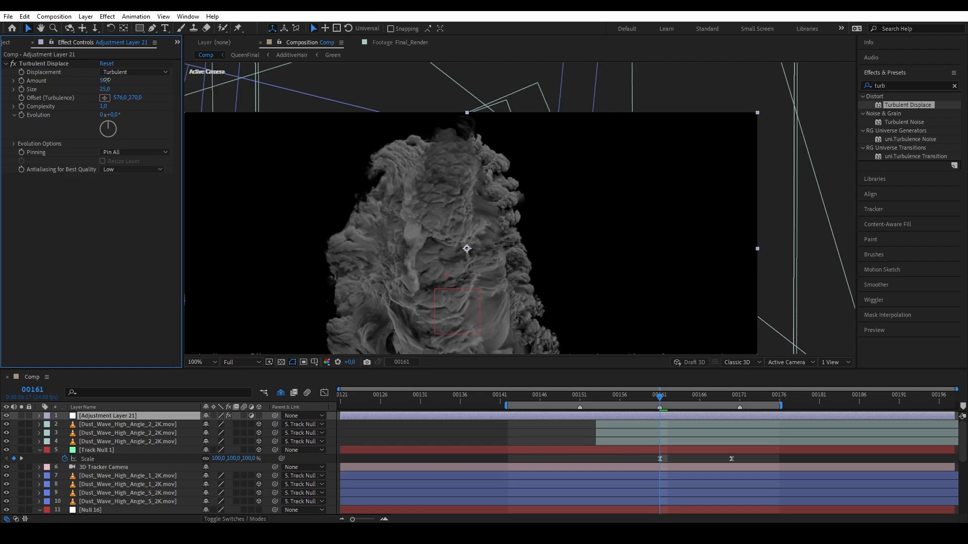
Keyframe the Turbulent Displace Amount from 0 up to 206 at frame 00167.
{"action": "type", "text": "0"}
{"action": "key", "text": "Return"}
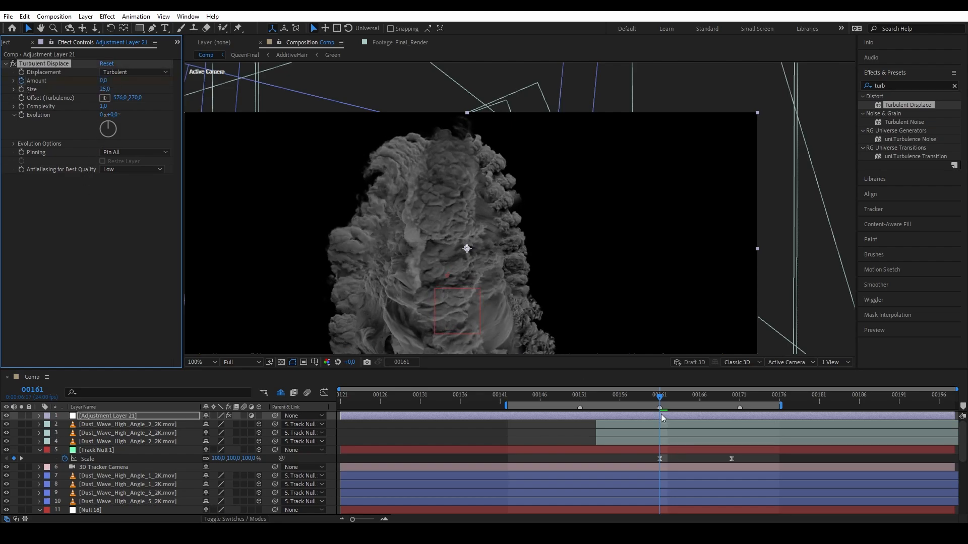
{"action": "left_click_drag", "start_coordinate": [664, 401], "coordinate": [708, 401]}
{"action": "left_click_drag", "start_coordinate": [103, 80], "coordinate": [198, 72]}
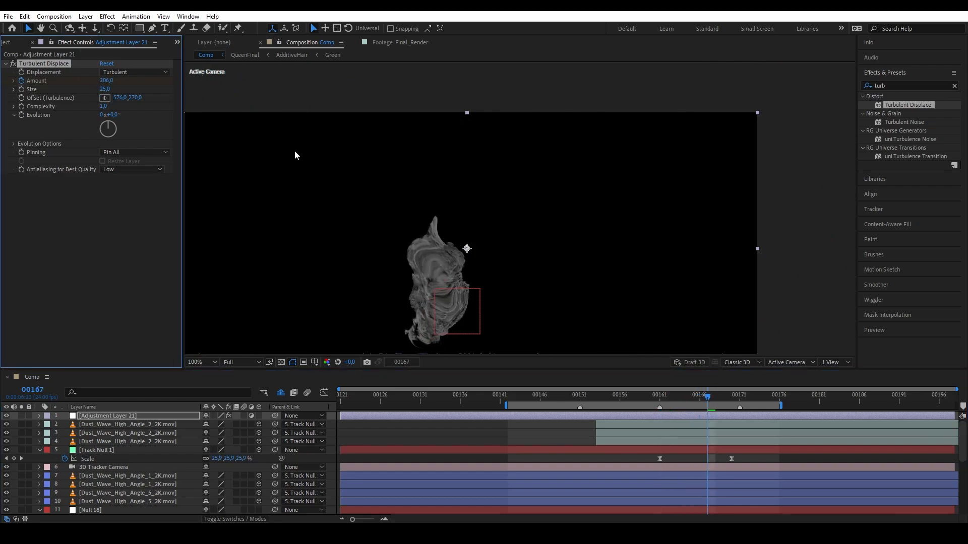
{"action": "left_click_drag", "start_coordinate": [708, 398], "coordinate": [660, 397]}
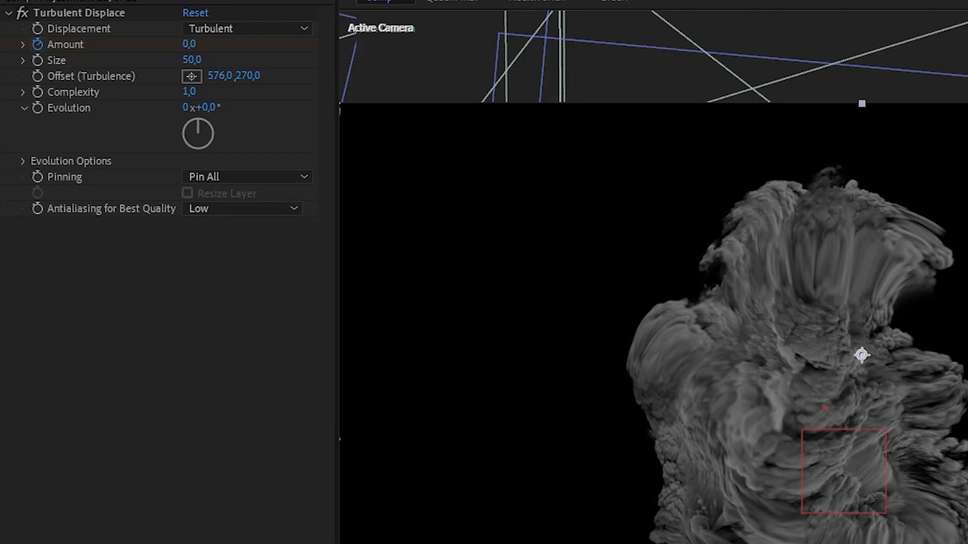
Apply CC Radial Blur set to Straight Zoom, centred on the smoke.
{"action": "left_click_drag", "start_coordinate": [902, 105], "coordinate": [76, 293]}
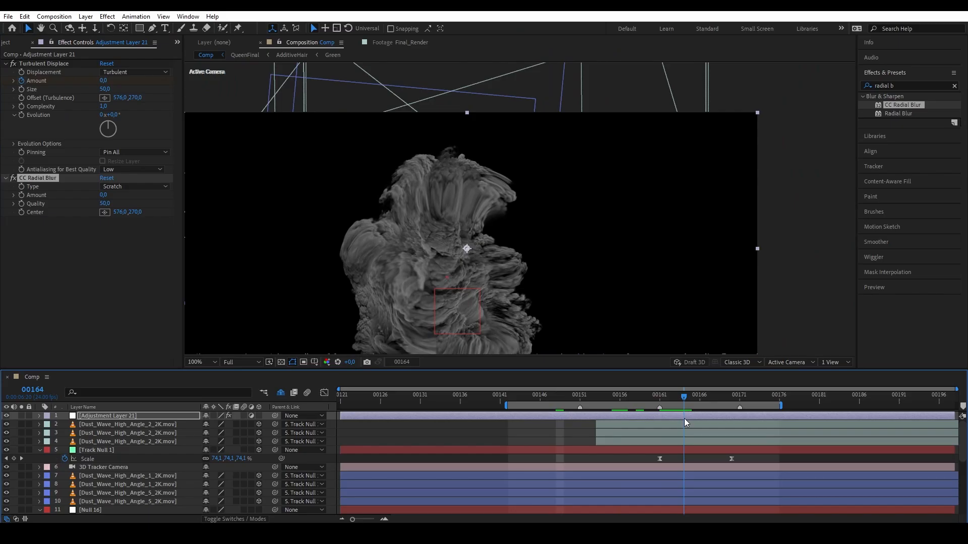
{"action": "left_click", "coordinate": [120, 186]}
{"action": "left_click", "coordinate": [135, 197]}
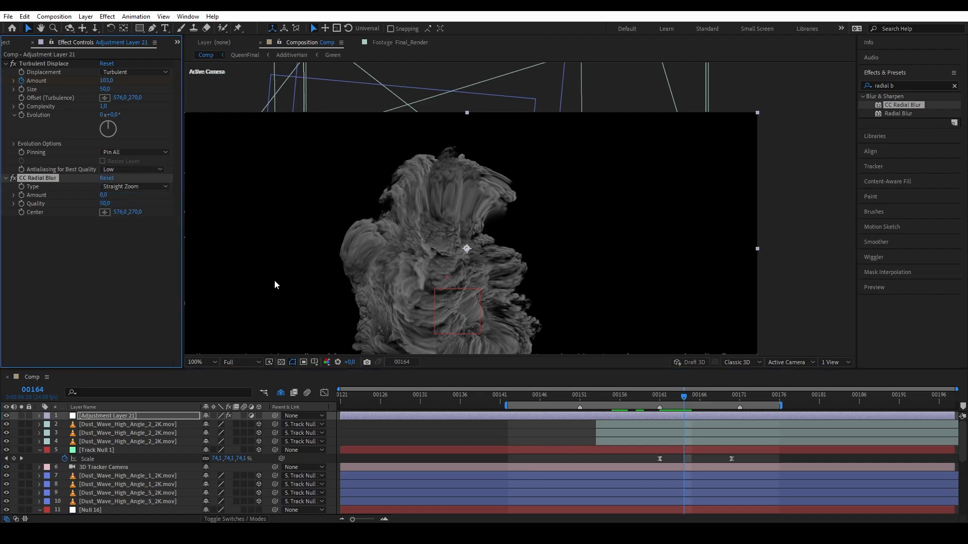
{"action": "left_click", "coordinate": [105, 212]}
{"action": "left_click", "coordinate": [446, 276]}
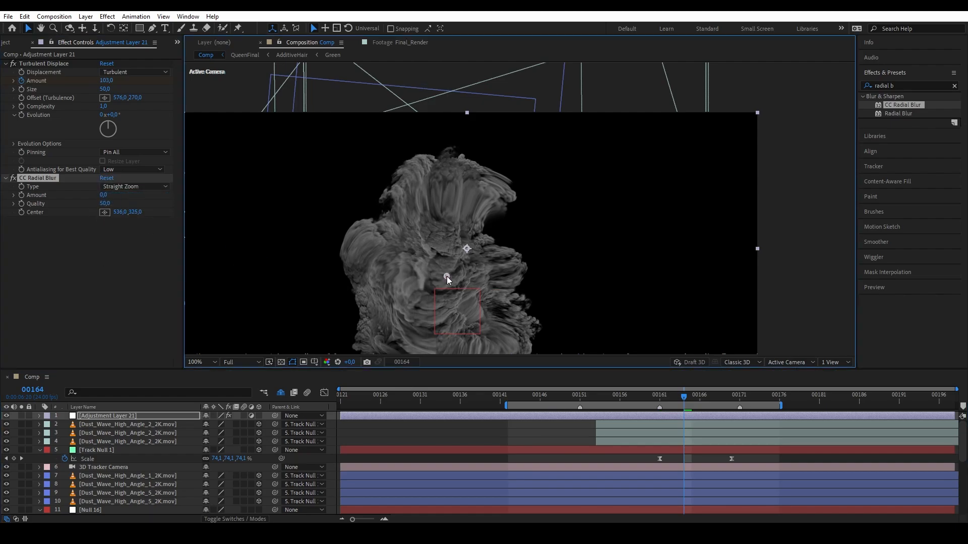
Keyframe the radial blur Amount from 0 to 37 and preview from frame 00159.
{"action": "left_click_drag", "start_coordinate": [105, 195], "coordinate": [121, 197]}
{"action": "left_click_drag", "start_coordinate": [427, 277], "coordinate": [442, 246]}
{"action": "mouse_move", "coordinate": [668, 398]}
{"action": "left_mouse_down"}
{"action": "mouse_move", "coordinate": [660, 397]}
{"action": "mouse_move", "coordinate": [681, 403]}
{"action": "left_mouse_up"}
{"action": "left_click", "coordinate": [106, 195]}
{"action": "type", "text": "0"}
{"action": "left_click", "coordinate": [75, 234]}
{"action": "left_click", "coordinate": [21, 195]}
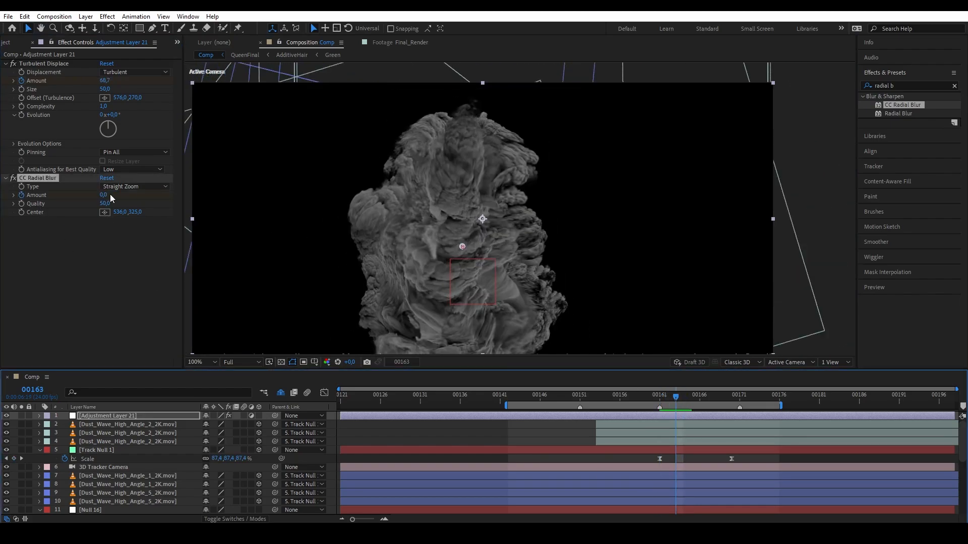
{"action": "left_click_drag", "start_coordinate": [112, 199], "coordinate": [121, 194]}
{"action": "left_click", "coordinate": [647, 399]}
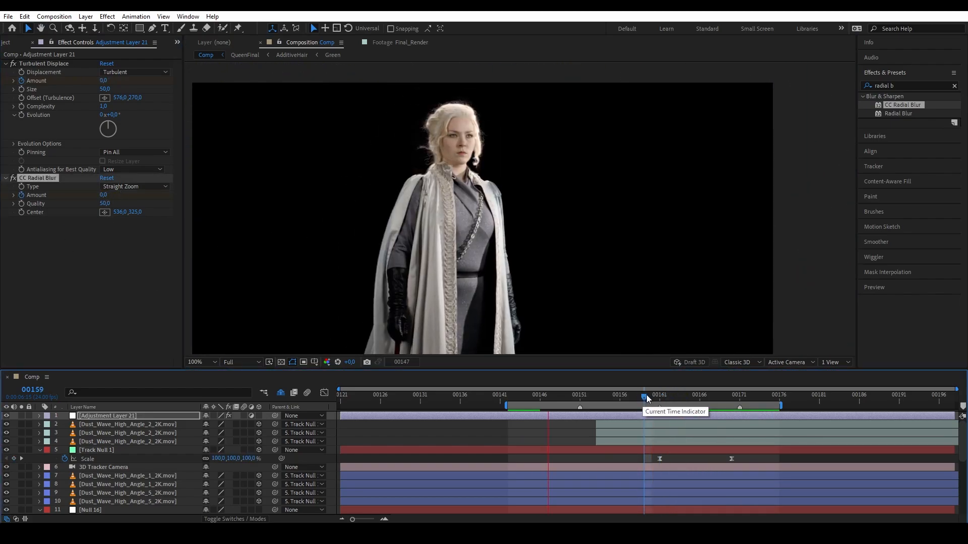
{"action": "key", "text": "space"}
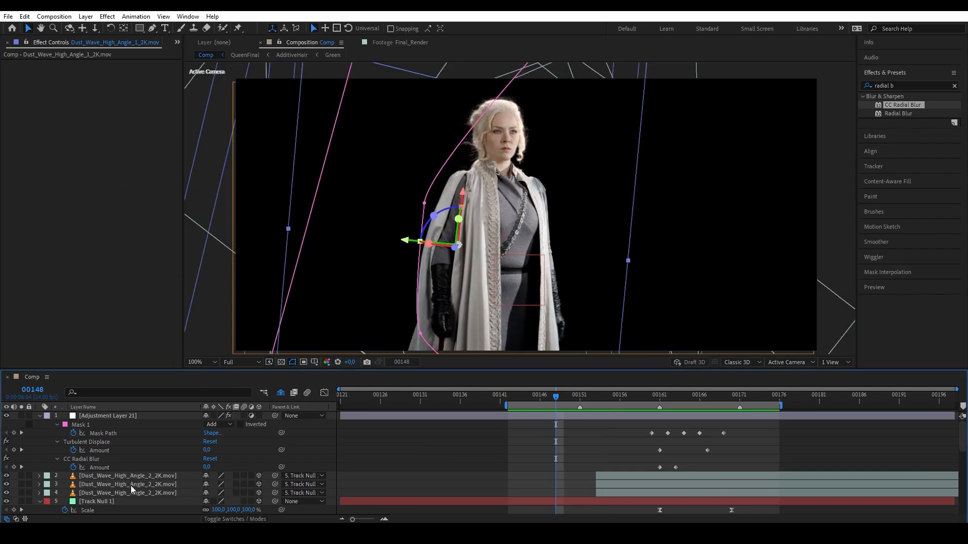
Precompose the High Angle 2 dust layers as 'RightSmoke' and parent it to Track Null 1.
{"action": "left_click", "coordinate": [131, 491]}
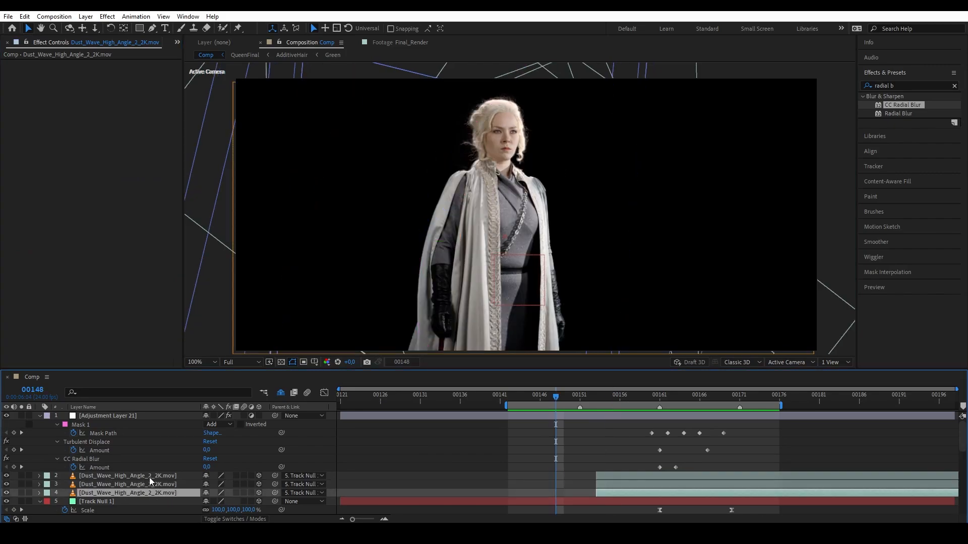
{"action": "left_click", "coordinate": [149, 477], "text": "shift"}
{"action": "key", "text": "ctrl+shift+c"}
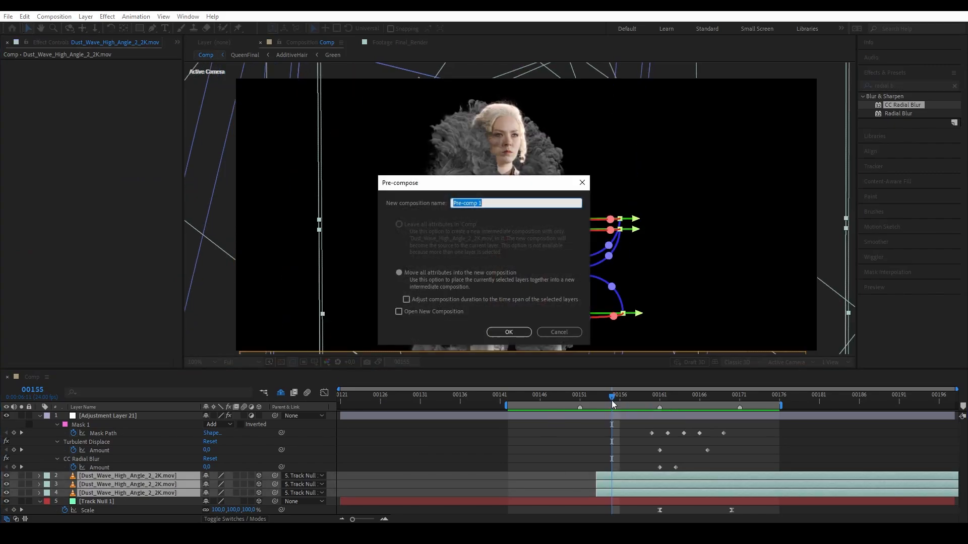
{"action": "type", "text": "Ri"}
{"action": "type", "text": "ghtSmoke"}
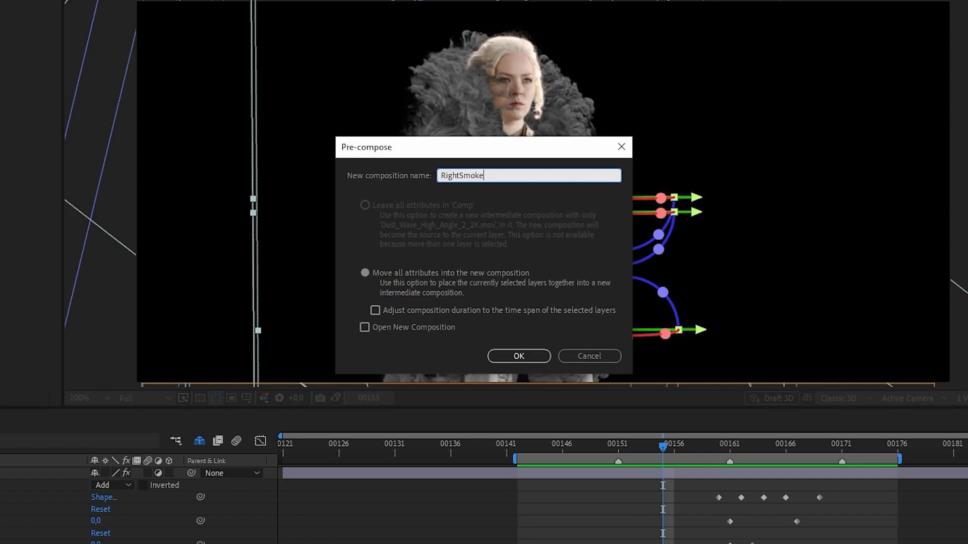
{"action": "key", "text": "Return"}
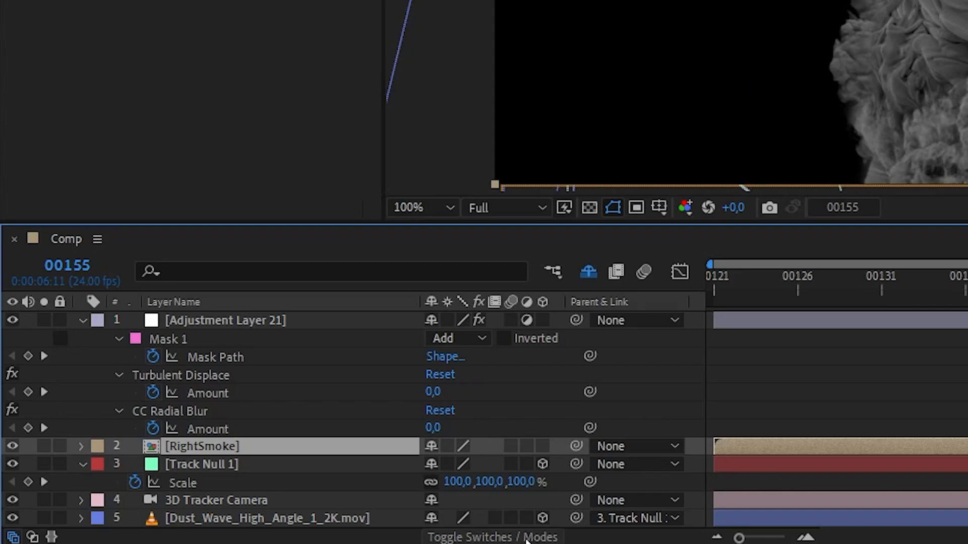
{"action": "left_click", "coordinate": [235, 520]}
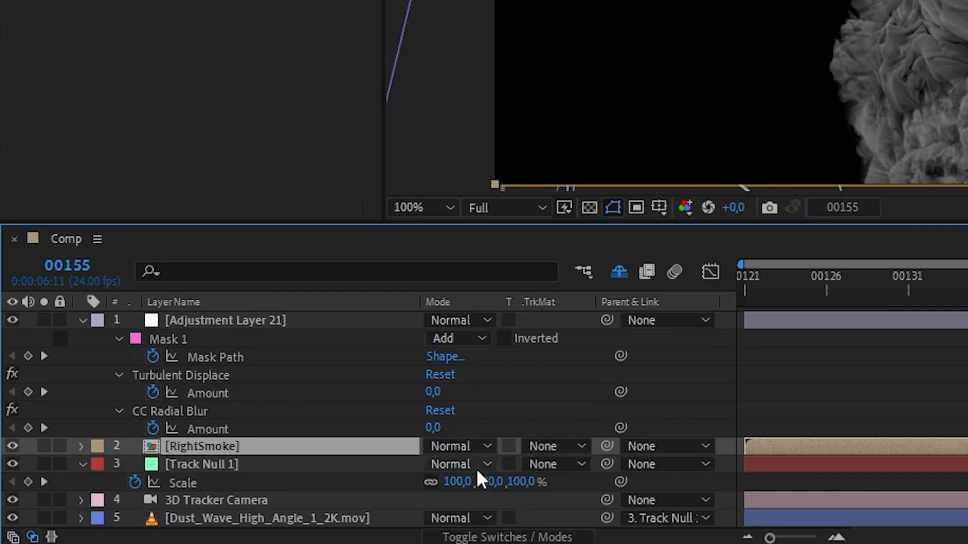
{"action": "left_click", "coordinate": [507, 537]}
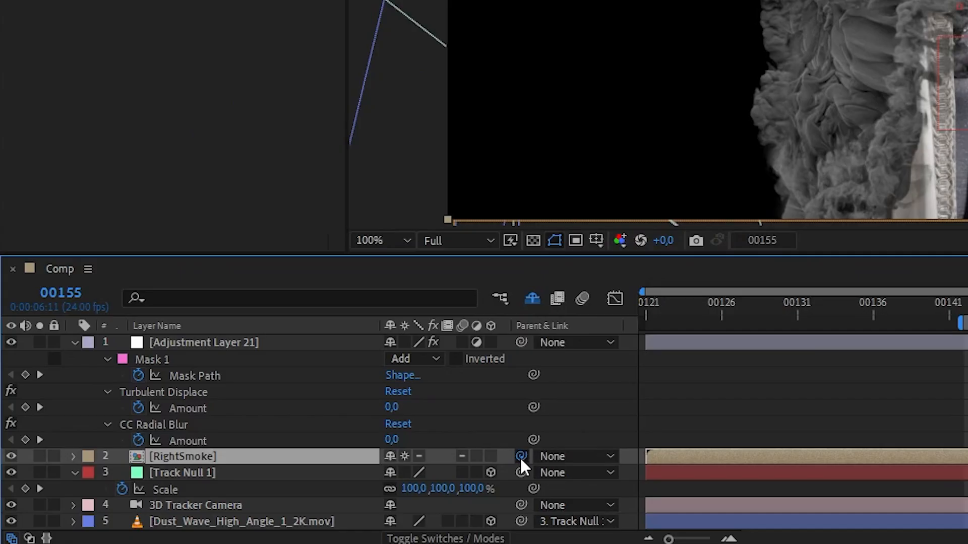
{"action": "left_click_drag", "start_coordinate": [275, 476], "coordinate": [151, 484]}
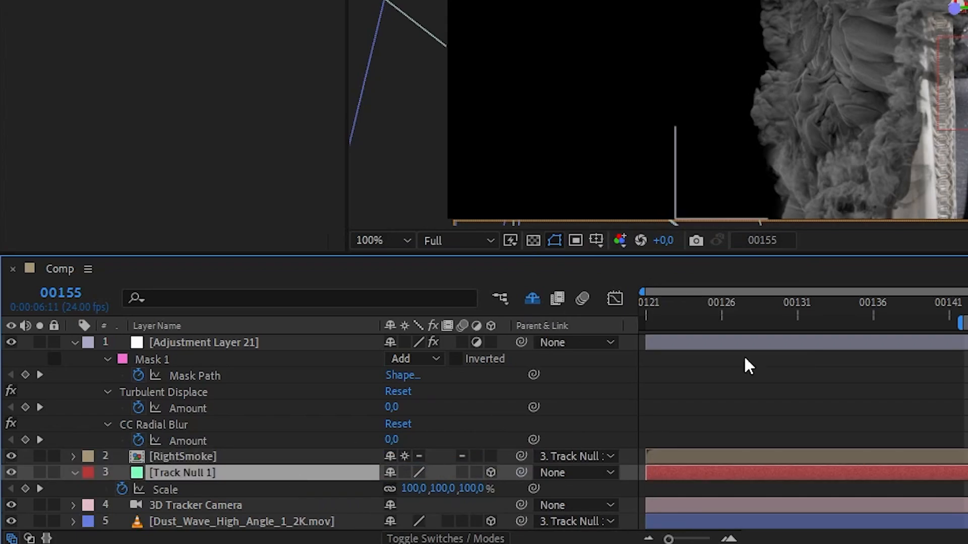
{"action": "key", "text": "Page_Down"}
{"action": "key", "text": "Page_Down"}
{"action": "key", "text": "Page_Down"}
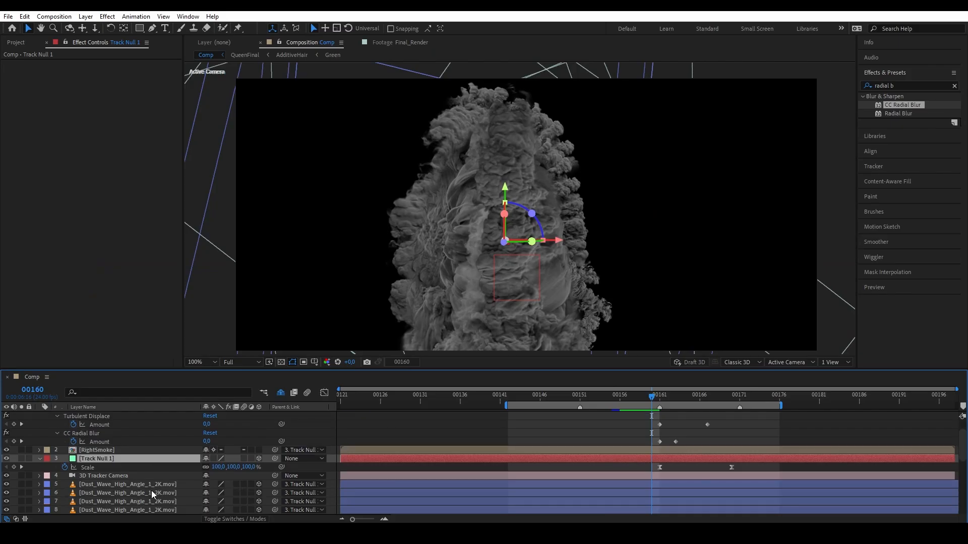
Precompose dust-wave layers 5 to 10 as 'LeftSmoke' and parent it to Track Null 1.
{"action": "scroll", "coordinate": [149, 479], "scroll_direction": "down", "scroll_amount": 3}
{"action": "left_click", "coordinate": [146, 461]}
{"action": "left_click", "coordinate": [137, 502], "text": "shift"}
{"action": "key", "text": "ctrl+shift+c"}
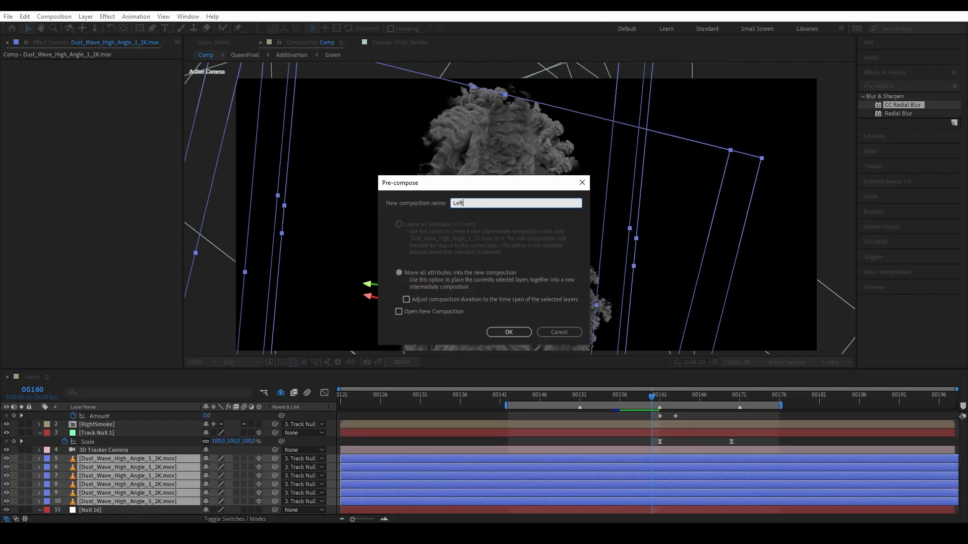
{"action": "key", "text": "Return"}
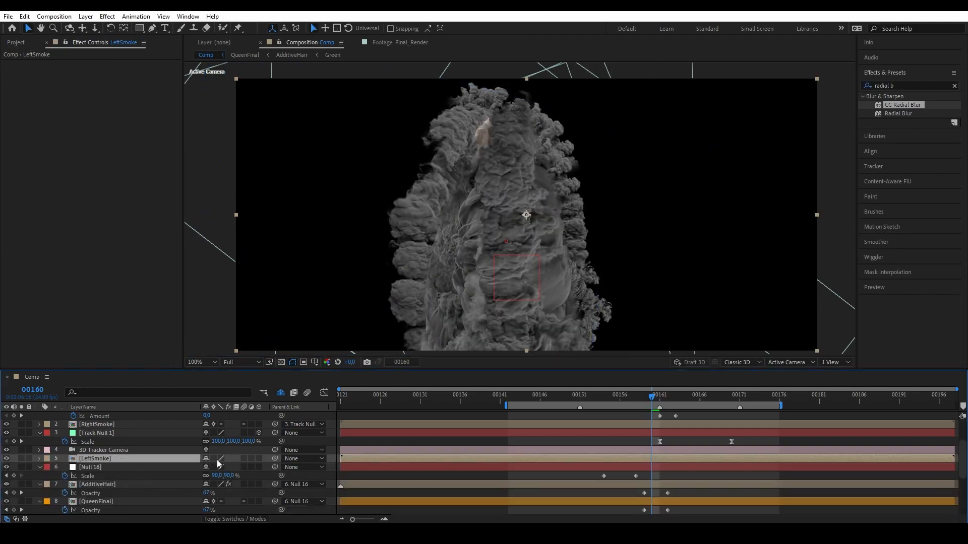
{"action": "left_click_drag", "start_coordinate": [275, 459], "coordinate": [104, 433]}
{"action": "left_click", "coordinate": [104, 434]}
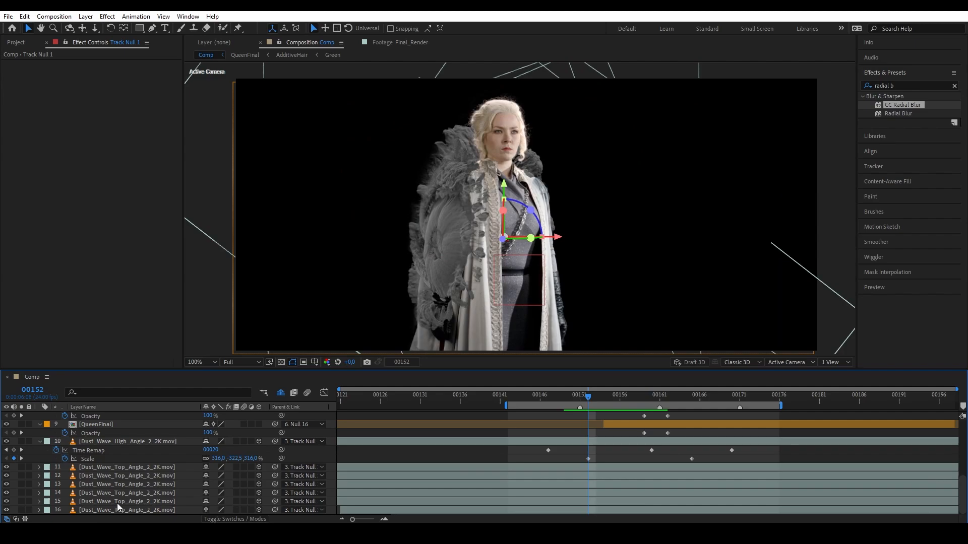
Precompose the Top Angle 2 background dust layers as 'BGSmoke' and parent it to Track Null 1.
{"action": "left_click", "coordinate": [117, 508]}
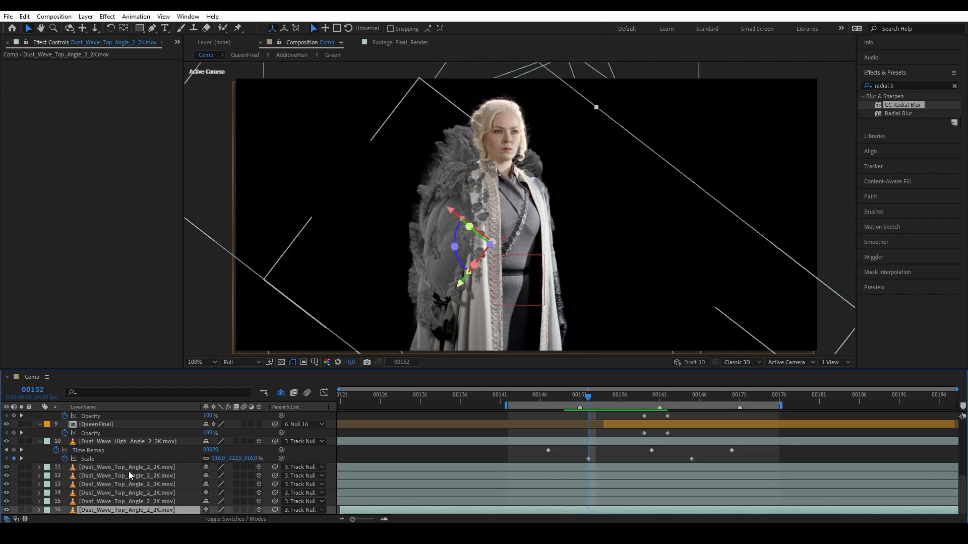
{"action": "left_click", "coordinate": [128, 467], "text": "shift"}
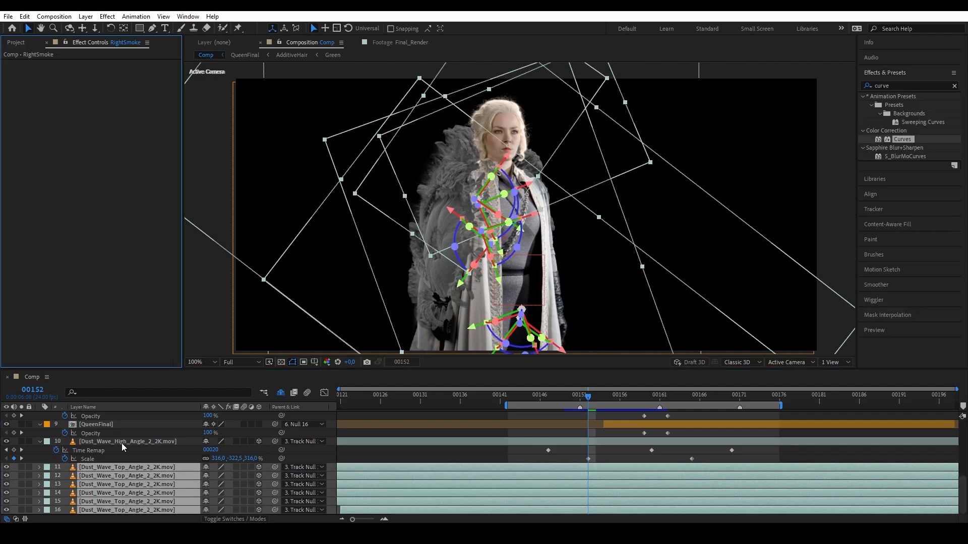
{"action": "left_click", "coordinate": [122, 442], "text": "shift"}
{"action": "key", "text": "ctrl+shift+c"}
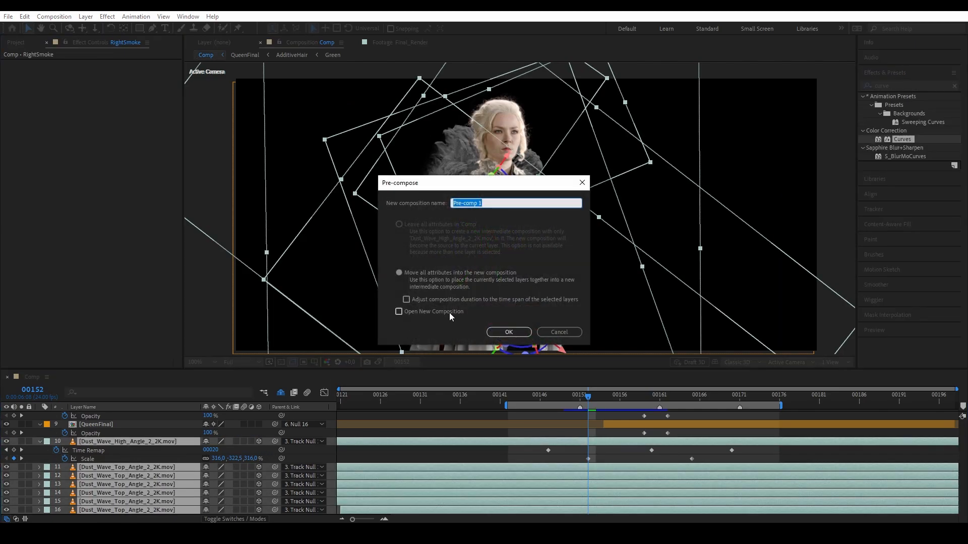
{"action": "type", "text": "BGSmoke"}
{"action": "key", "text": "Return"}
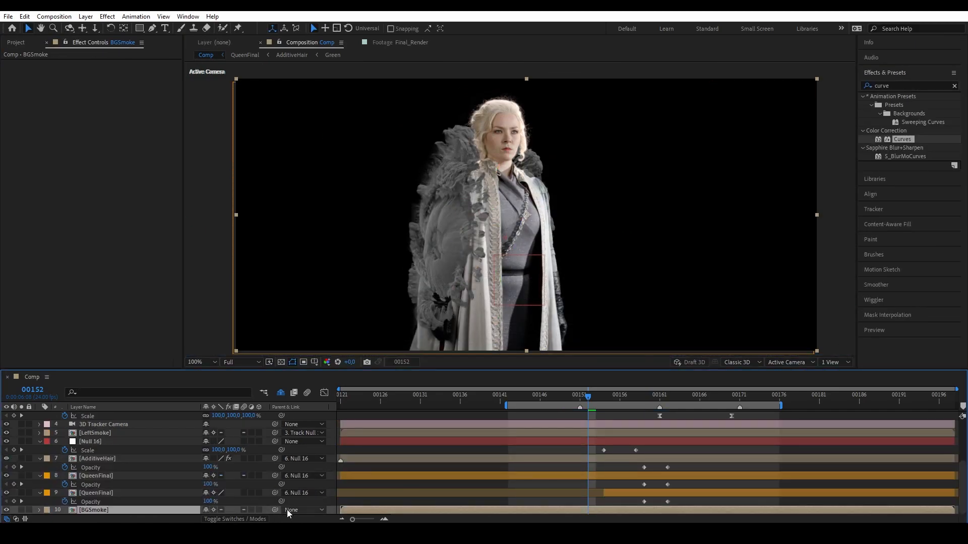
{"action": "left_click_drag", "start_coordinate": [275, 510], "coordinate": [150, 446]}
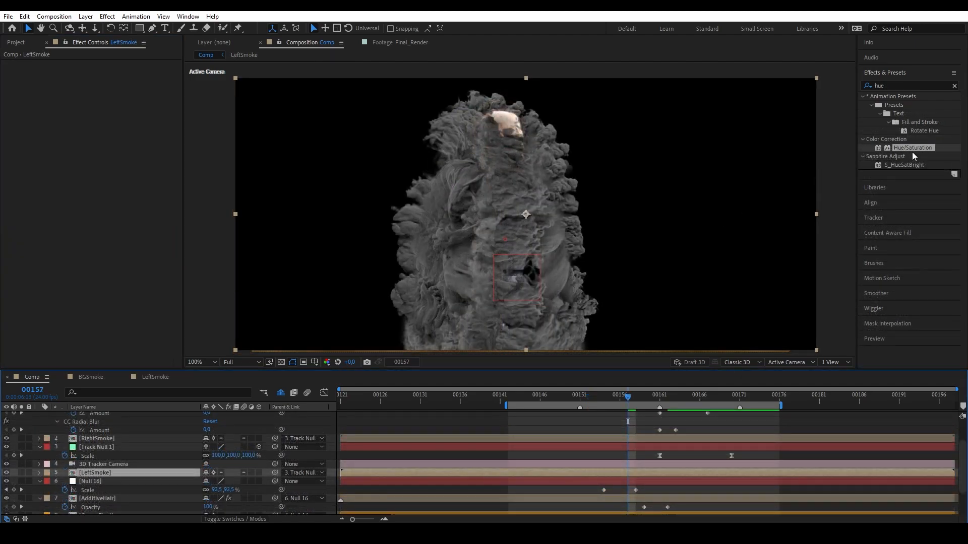
Apply Hue/Saturation to LeftSmoke, colorized to hue 244° and saturation 35.
{"action": "left_click", "coordinate": [82, 473]}
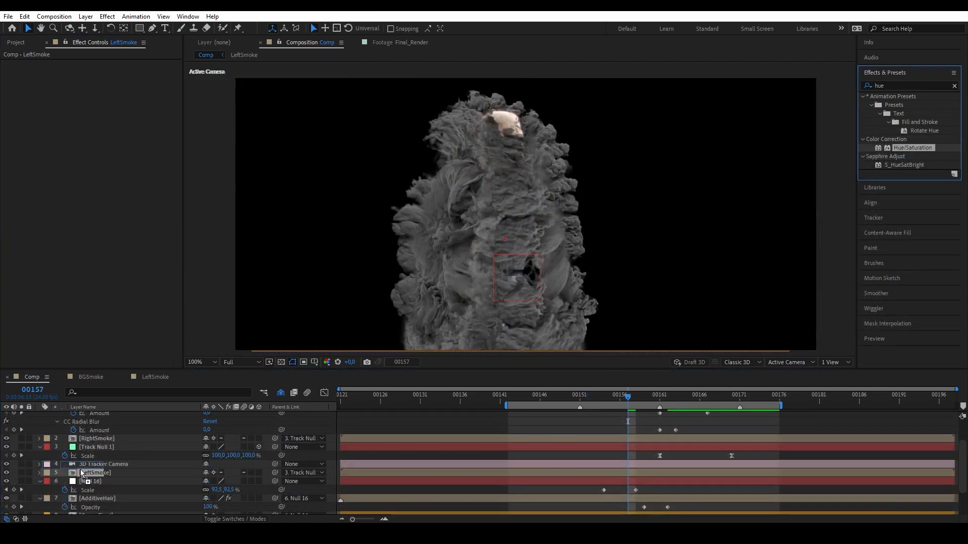
{"action": "left_click_drag", "start_coordinate": [81, 472], "coordinate": [83, 474]}
{"action": "left_click", "coordinate": [102, 186]}
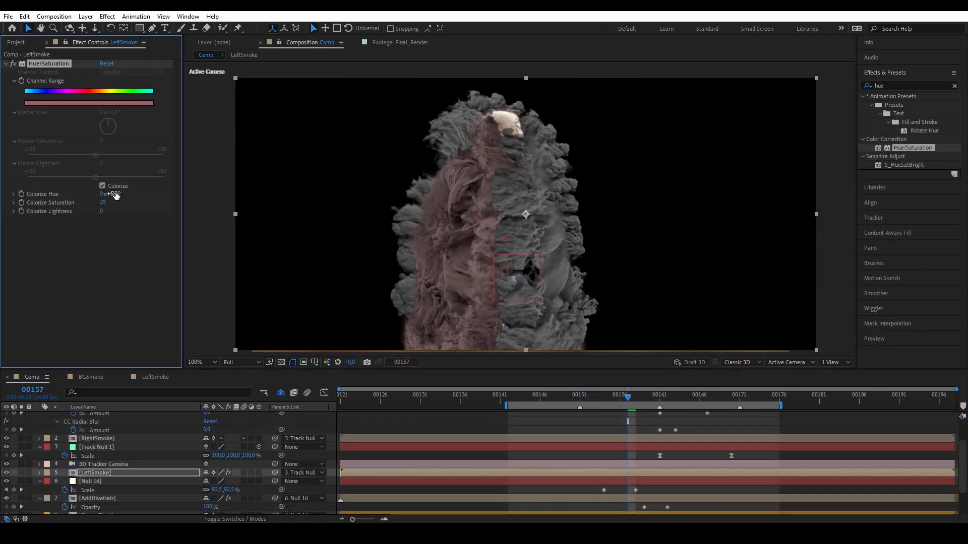
{"action": "left_click_drag", "start_coordinate": [115, 195], "coordinate": [355, 154]}
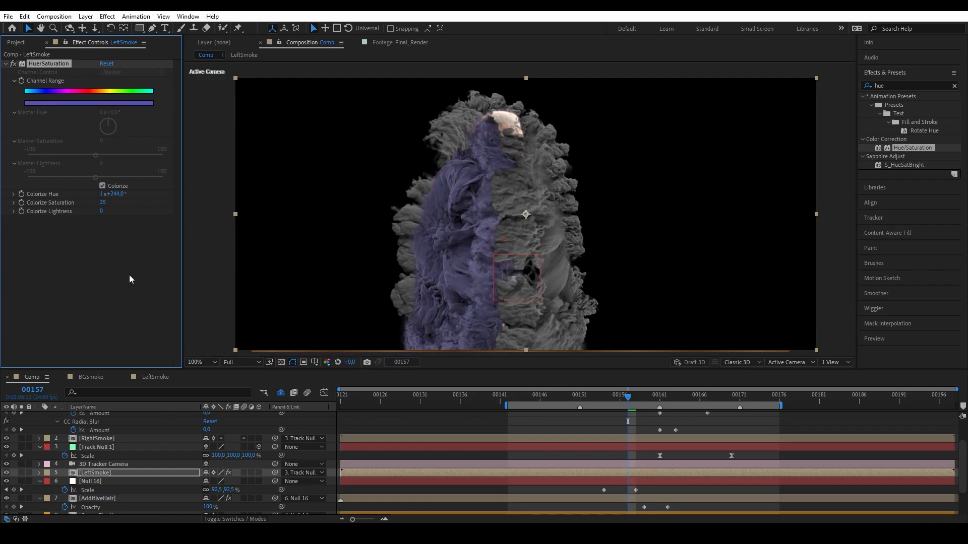
Paste the purple Hue/Saturation tint onto RightSmoke and BGSmoke.
{"action": "left_click", "coordinate": [104, 438]}
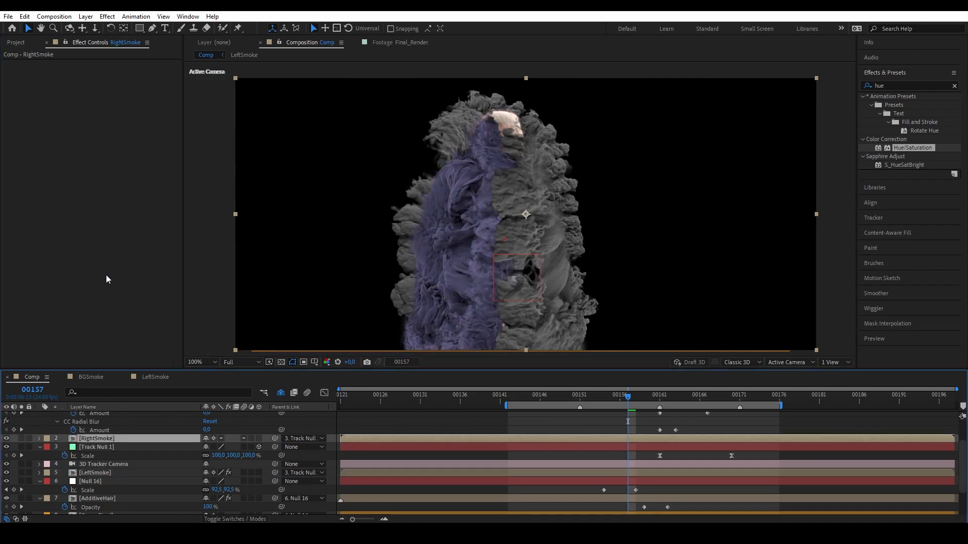
{"action": "key", "text": "ctrl+v"}
{"action": "scroll", "coordinate": [126, 476], "scroll_direction": "down", "scroll_amount": 2}
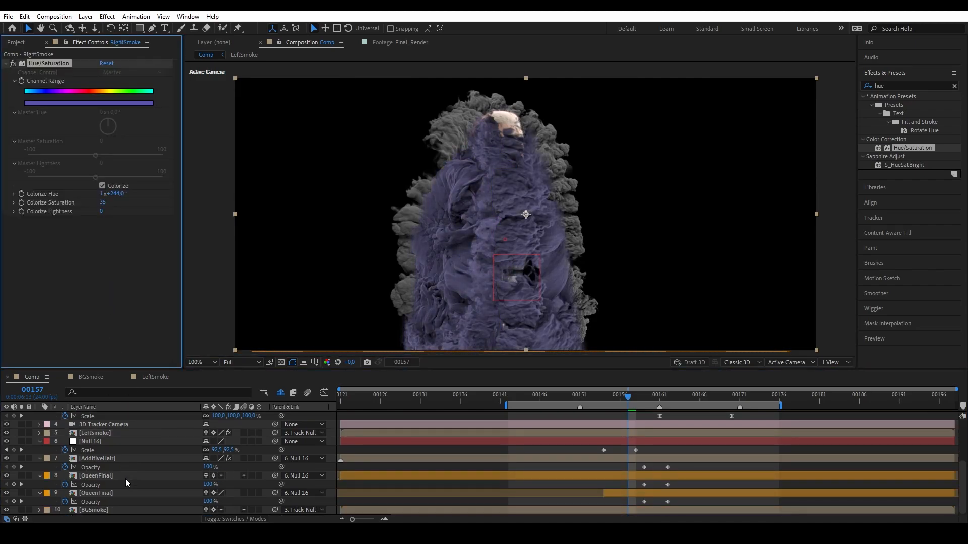
{"action": "left_click", "coordinate": [104, 510]}
{"action": "key", "text": "ctrl+v"}
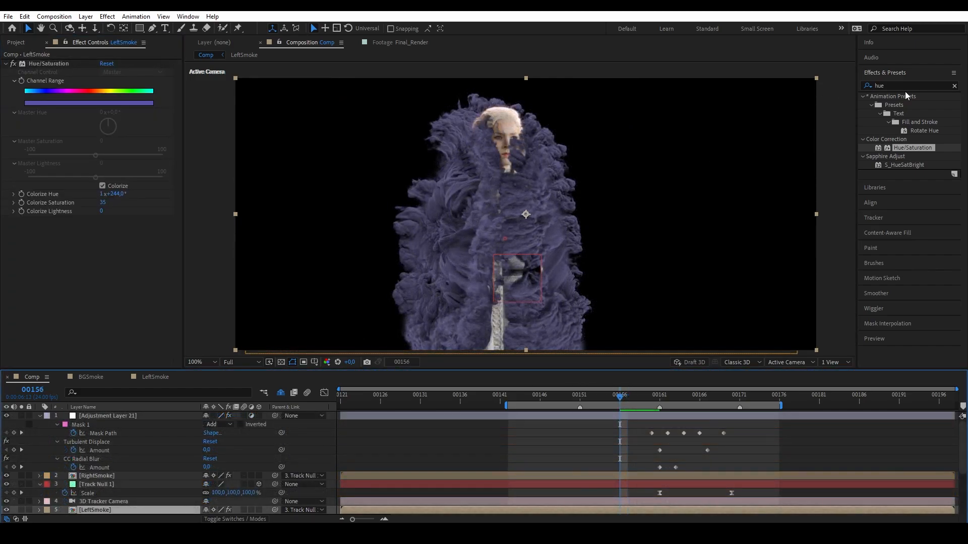
Add Curves to RightSmoke and raise the curve to brighten the smoke.
{"action": "left_click", "coordinate": [909, 85]}
{"action": "type", "text": "curv"}
{"action": "left_click_drag", "start_coordinate": [902, 139], "coordinate": [110, 478]}
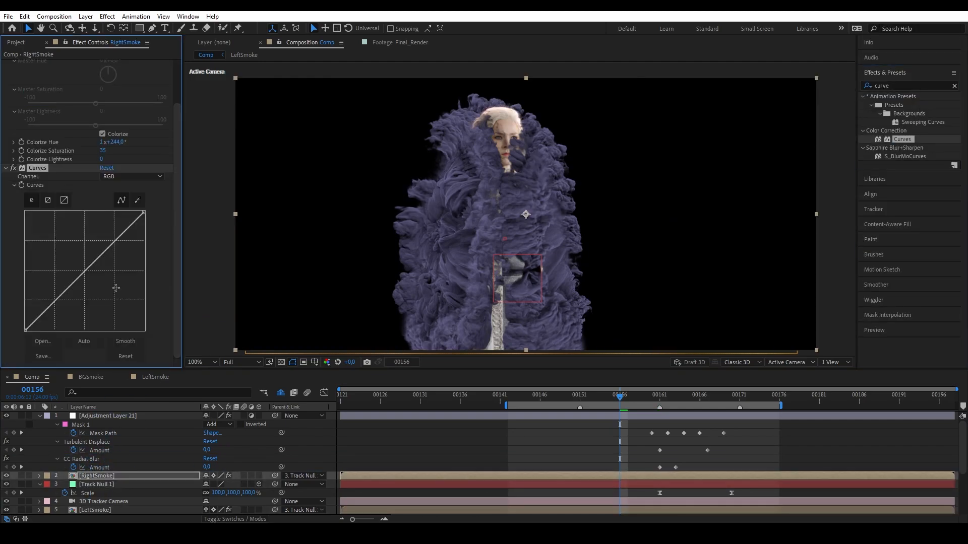
{"action": "left_click_drag", "start_coordinate": [77, 277], "coordinate": [60, 252]}
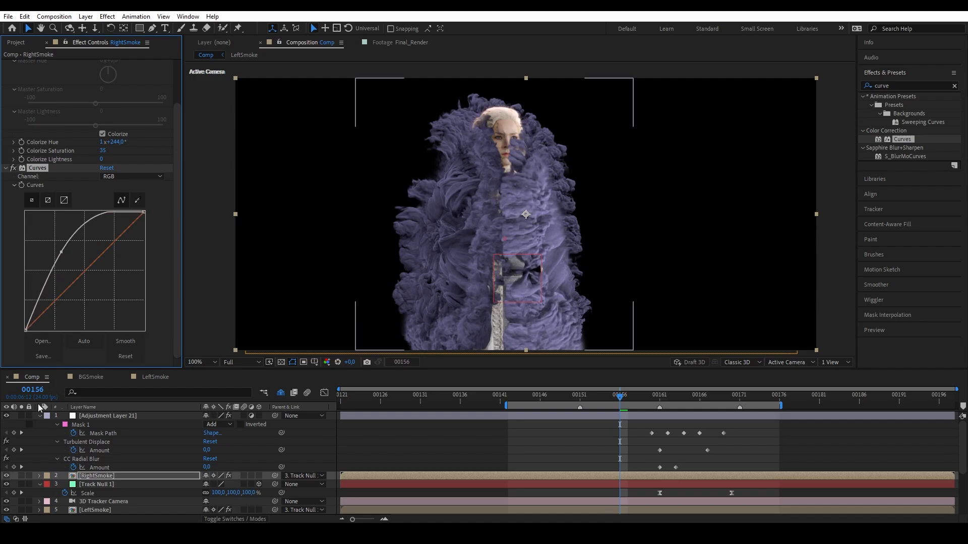
Paste the Curves effect onto BGSmoke and solo BGSmoke.
{"action": "scroll", "coordinate": [109, 480], "scroll_direction": "down", "scroll_amount": 3}
{"action": "left_click", "coordinate": [110, 510]}
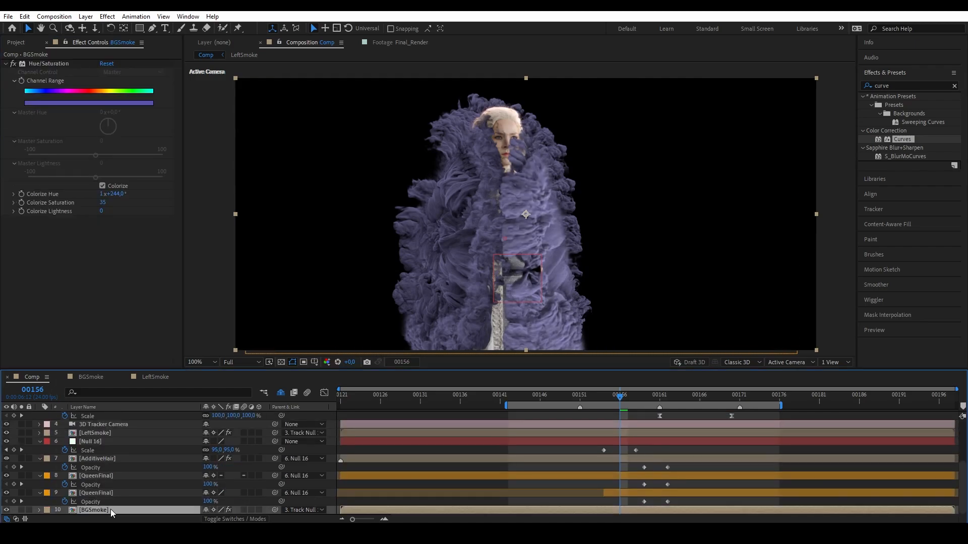
{"action": "key", "text": "ctrl+v"}
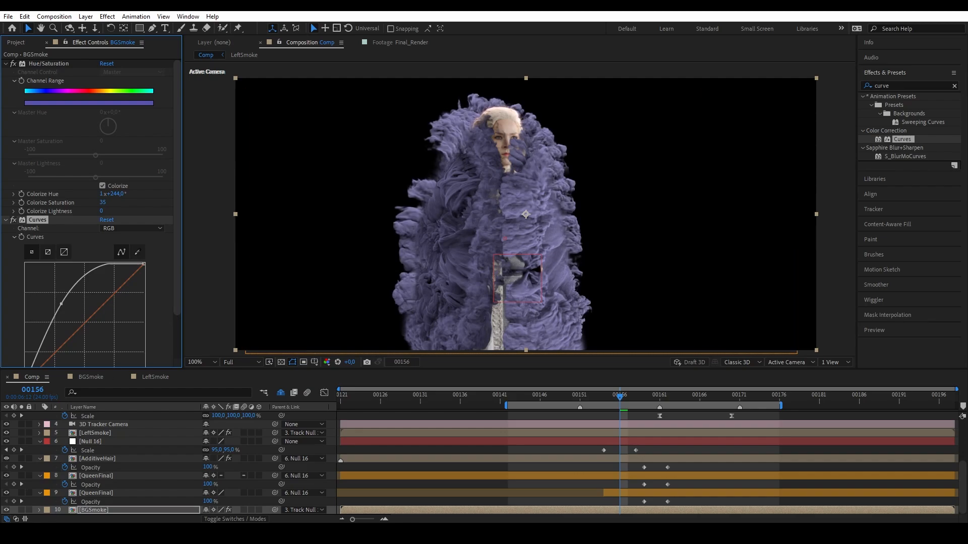
{"action": "left_click", "coordinate": [22, 510]}
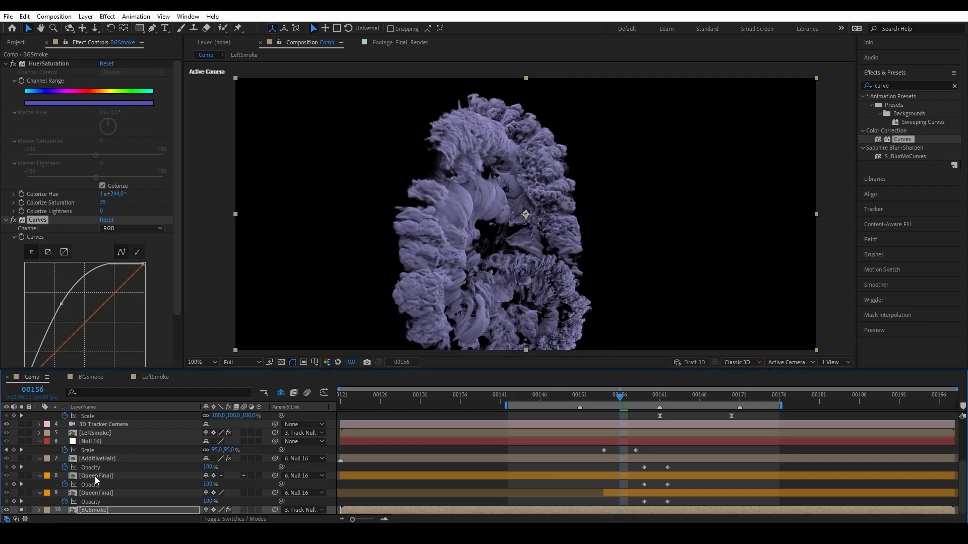
{"action": "left_click_drag", "start_coordinate": [381, 275], "coordinate": [365, 262]}
Draw a closed Pen mask on BGSmoke around the smoke's right half.
{"action": "left_click", "coordinate": [152, 29]}
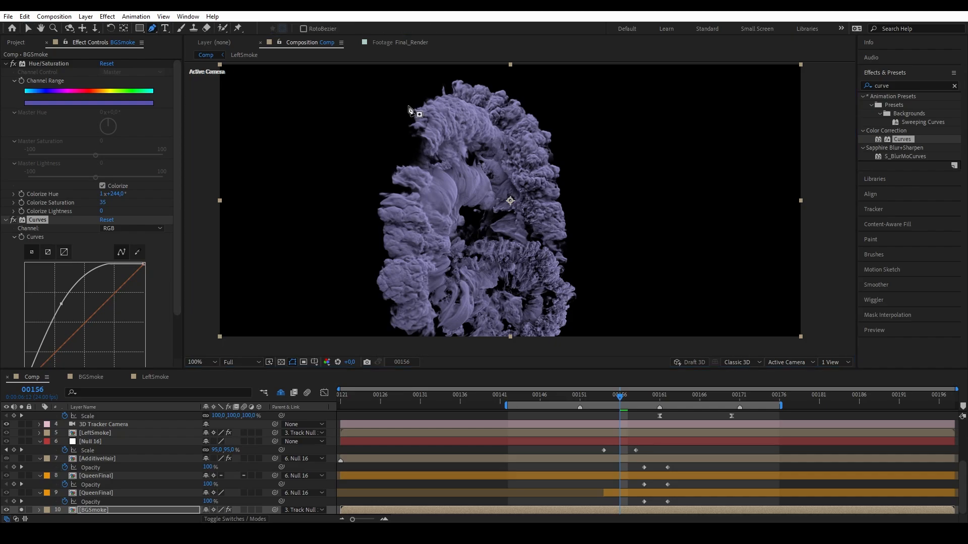
{"action": "left_click", "coordinate": [513, 79]}
{"action": "left_click", "coordinate": [481, 241]}
{"action": "left_click", "coordinate": [481, 331]}
{"action": "left_click", "coordinate": [538, 351]}
{"action": "left_click", "coordinate": [619, 343]}
{"action": "left_click", "coordinate": [582, 83]}
{"action": "left_click", "coordinate": [513, 79]}
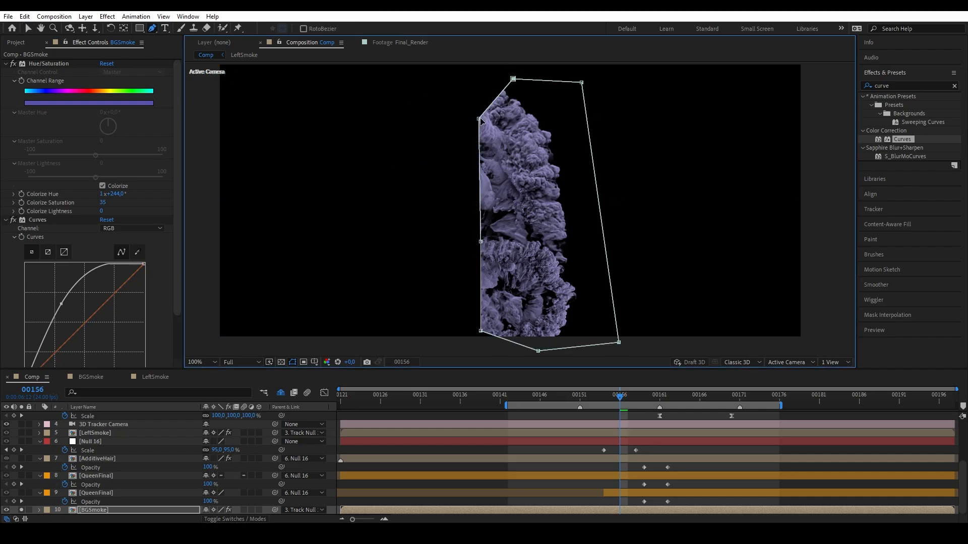
Limit BGSmoke's Curves to Mask 1 and toggle the effect to compare.
{"action": "key", "text": "f"}
{"action": "key", "text": "e"}
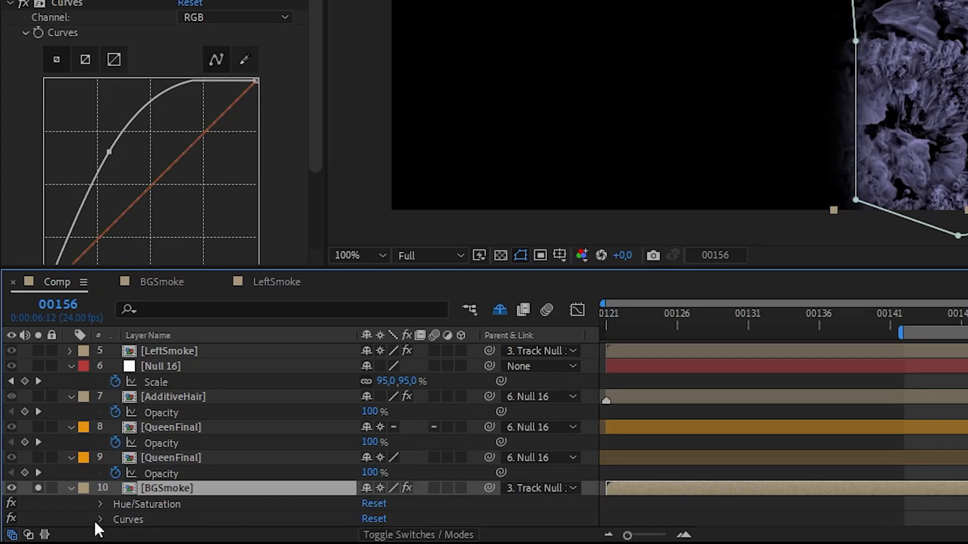
{"action": "left_click", "coordinate": [58, 510]}
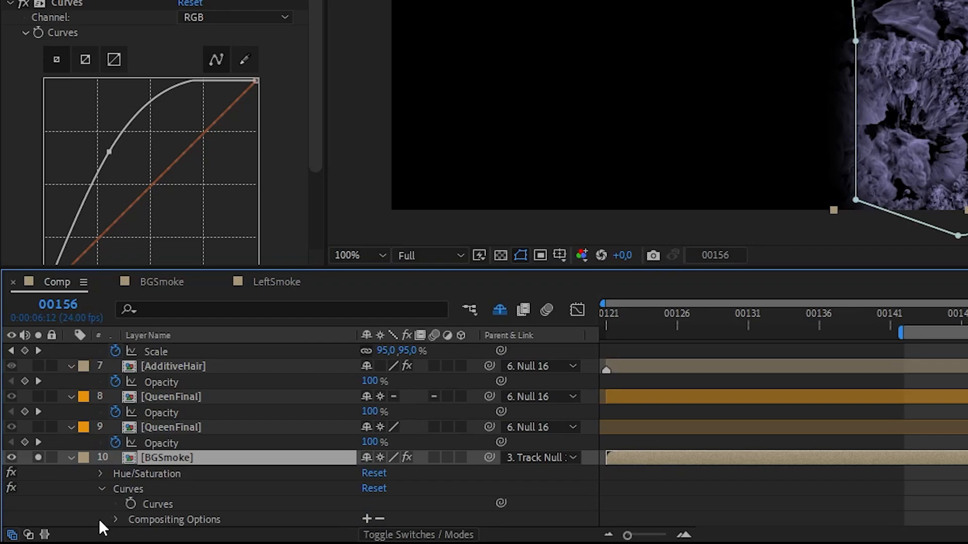
{"action": "left_click", "coordinate": [367, 519]}
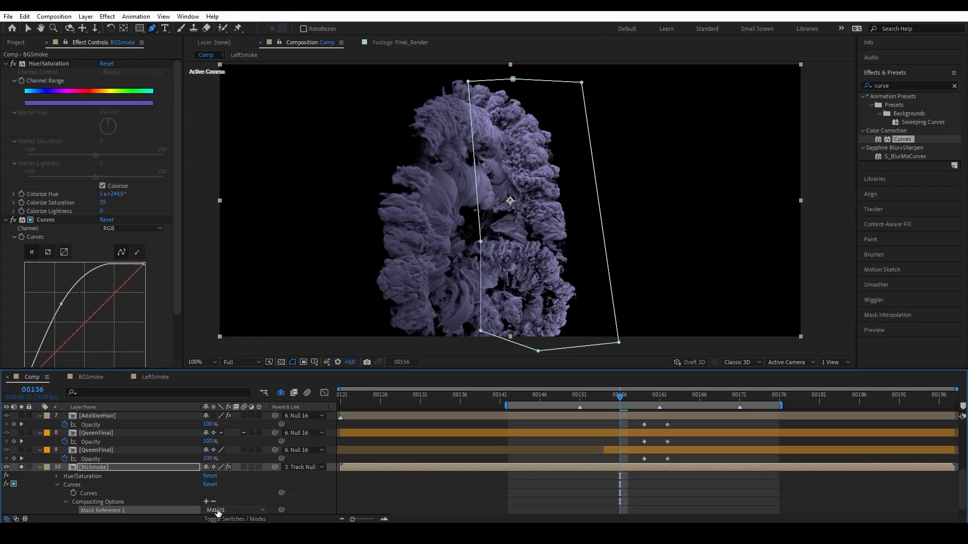
{"action": "key", "text": "F2"}
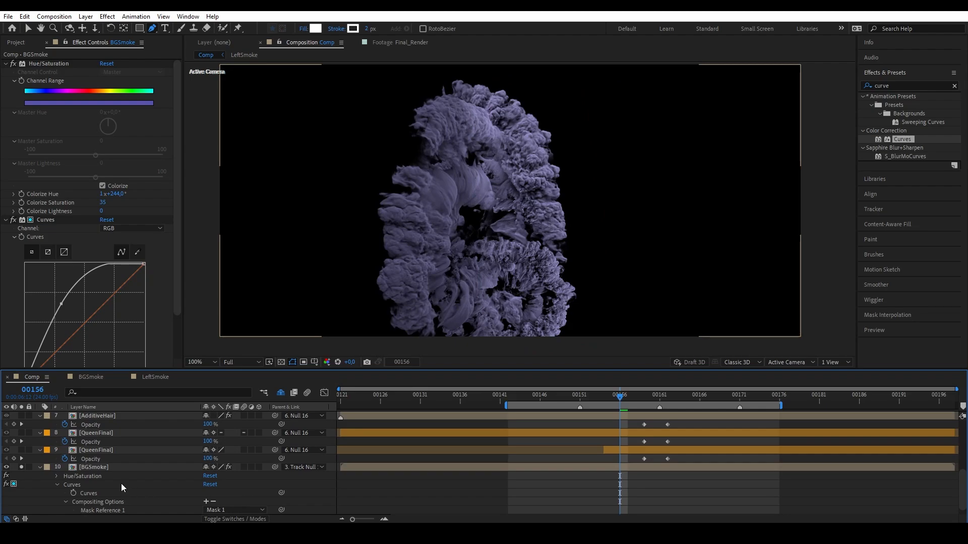
{"action": "left_click", "coordinate": [13, 220]}
{"action": "left_click", "coordinate": [13, 220]}
{"action": "left_click", "coordinate": [13, 219]}
{"action": "left_click", "coordinate": [14, 220]}
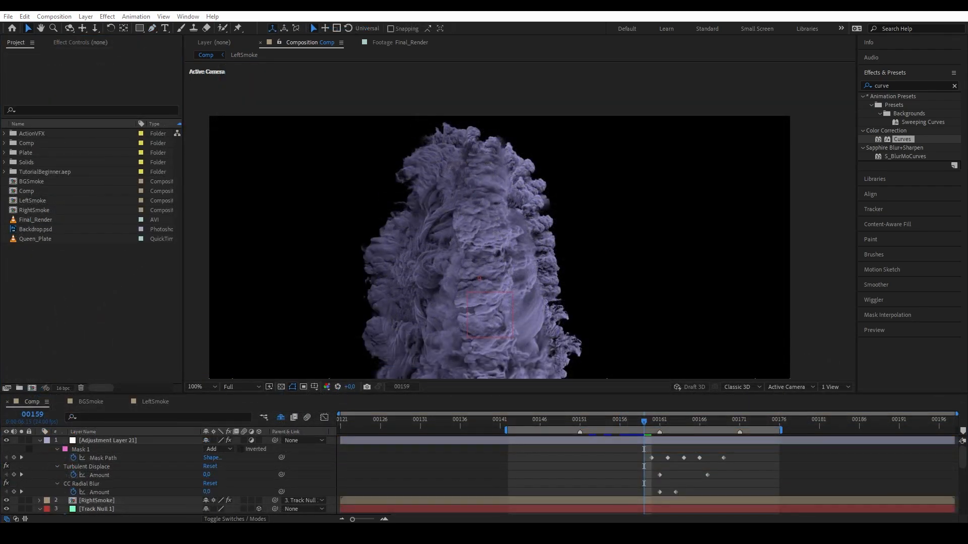
Add the Wispy_Storm_Cloud_12_2659_Lightning.mov clip to the comp at frame 153 and position it.
{"action": "left_click", "coordinate": [139, 326]}
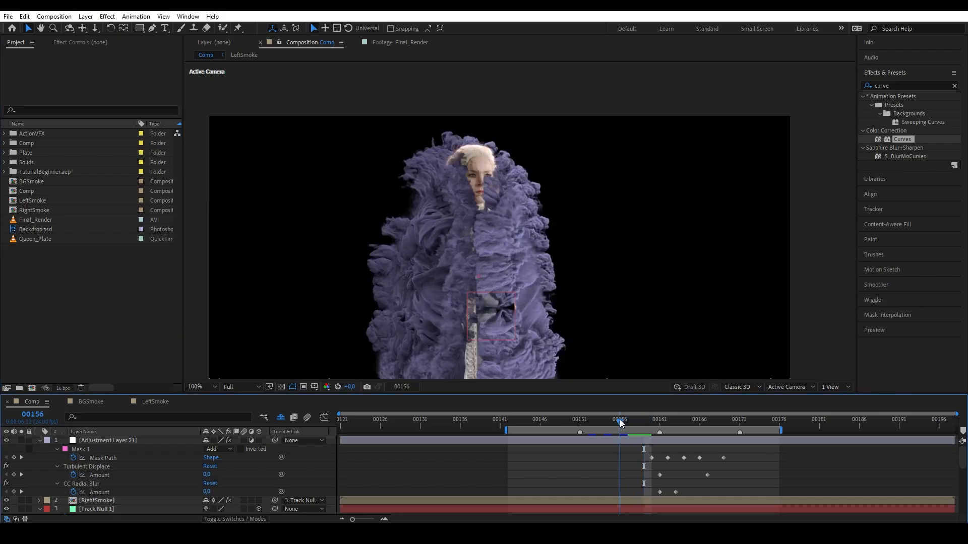
{"action": "left_click", "coordinate": [609, 417]}
{"action": "key", "text": "Page_Up"}
{"action": "key", "text": "Page_Up"}
{"action": "left_click_drag", "start_coordinate": [96, 182], "coordinate": [452, 255]}
{"action": "left_click_drag", "start_coordinate": [328, 275], "coordinate": [350, 263]}
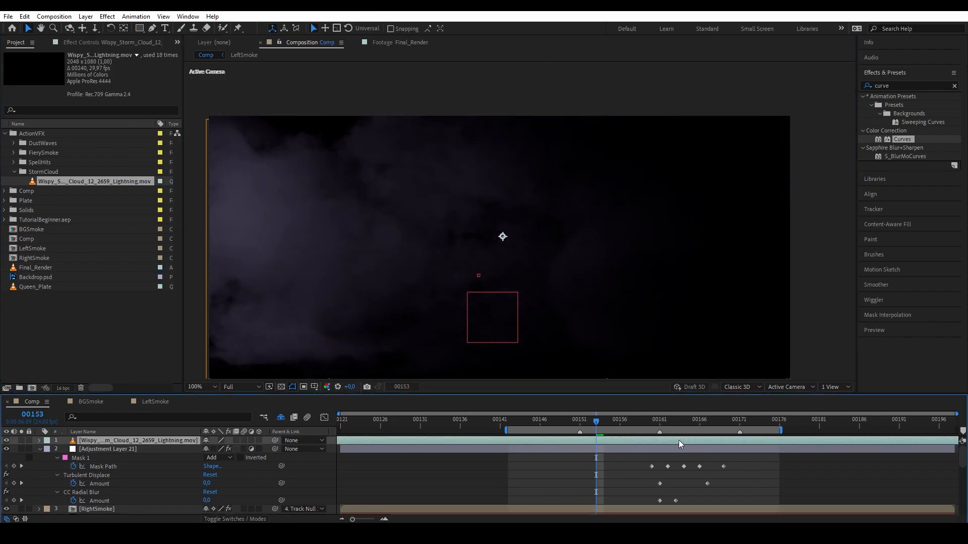
Slide the storm-cloud clip's start time and bring up its blending mode choices.
{"action": "left_click_drag", "start_coordinate": [701, 438], "coordinate": [455, 418]}
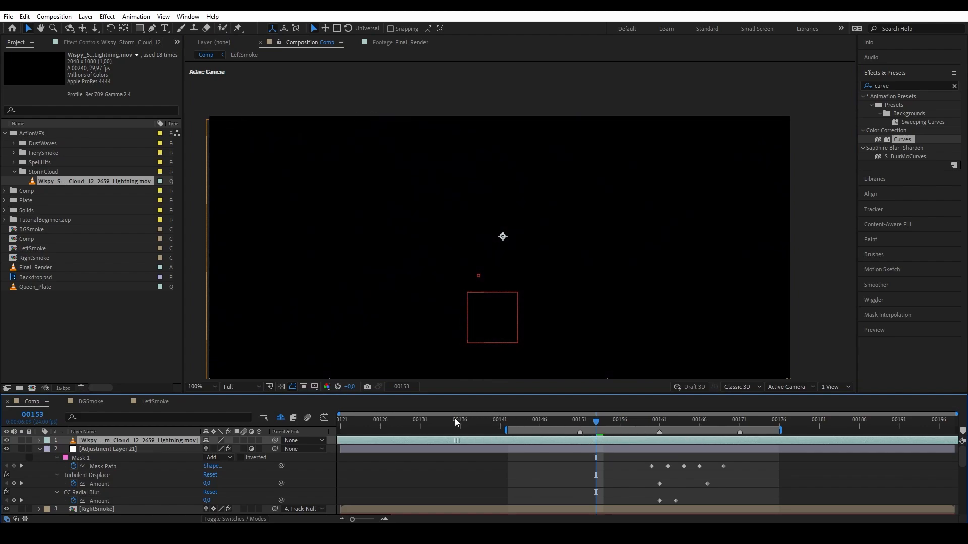
{"action": "left_click_drag", "start_coordinate": [156, 418], "coordinate": [726, 386]}
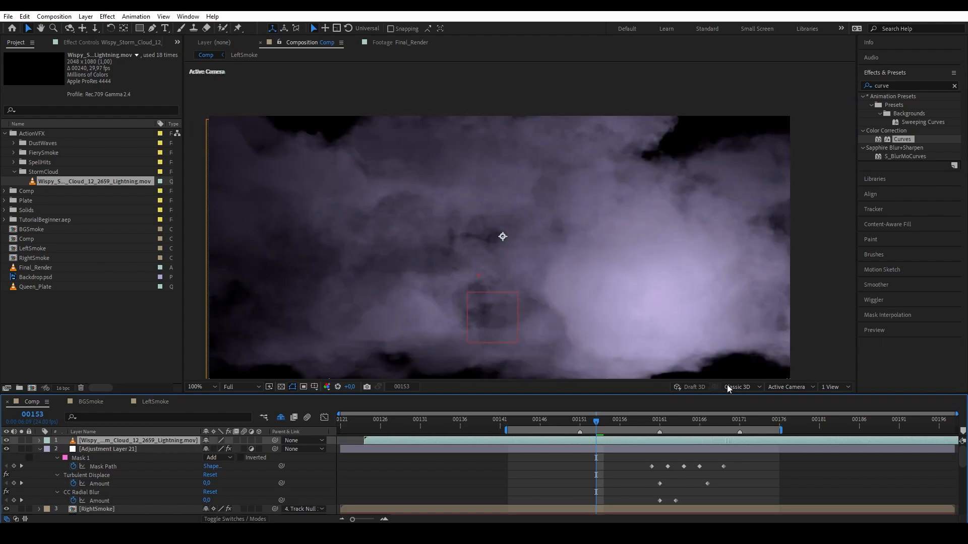
{"action": "left_click", "coordinate": [220, 520]}
{"action": "left_click", "coordinate": [218, 440]}
Blend the cloud layer in Color Dodge, move it left of the Queen, and brighten it with Curves.
{"action": "left_click", "coordinate": [252, 227]}
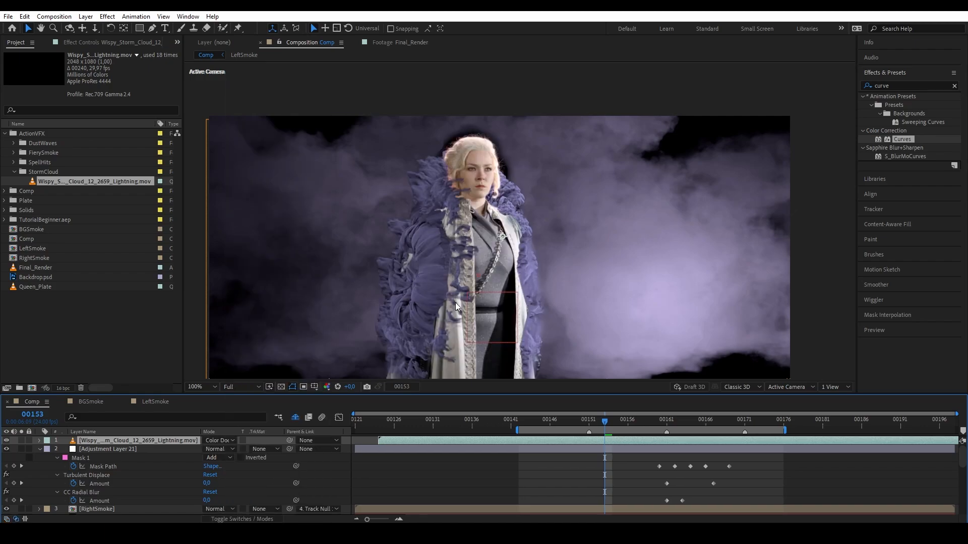
{"action": "left_click_drag", "start_coordinate": [666, 305], "coordinate": [427, 284]}
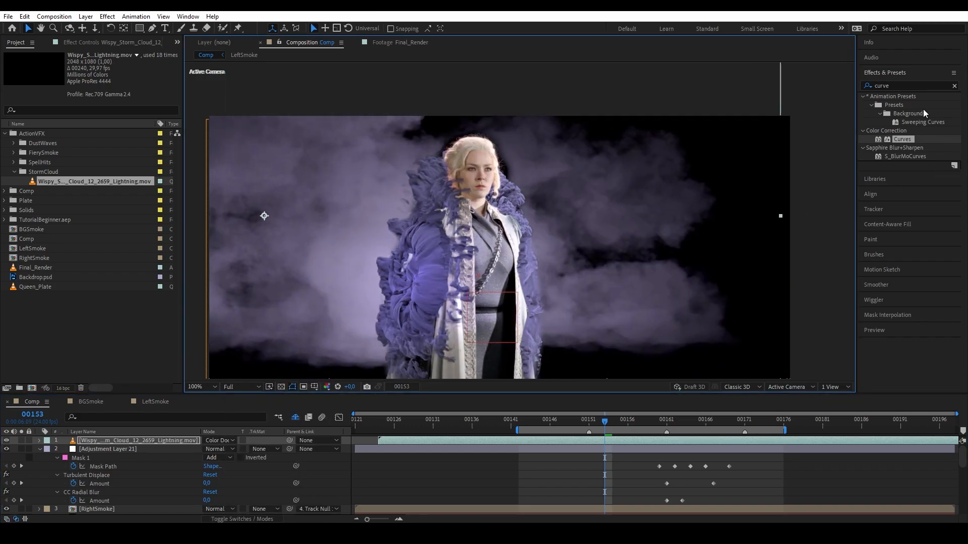
{"action": "double_click", "coordinate": [911, 142]}
{"action": "left_click_drag", "start_coordinate": [96, 157], "coordinate": [67, 135]}
{"action": "left_click_drag", "start_coordinate": [322, 228], "coordinate": [306, 222]}
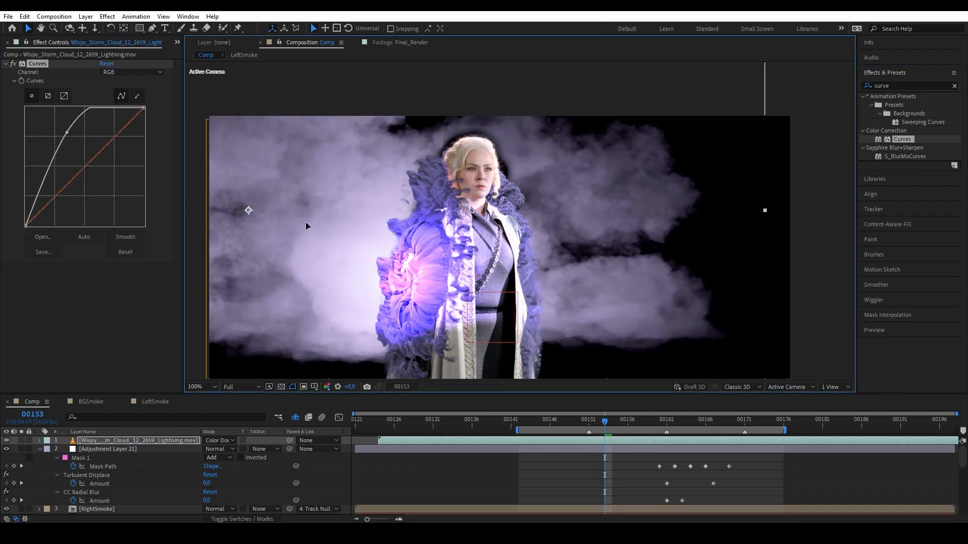
Mask the cloud to the shoulder glow with a 17 px feather.
{"action": "key", "text": "g"}
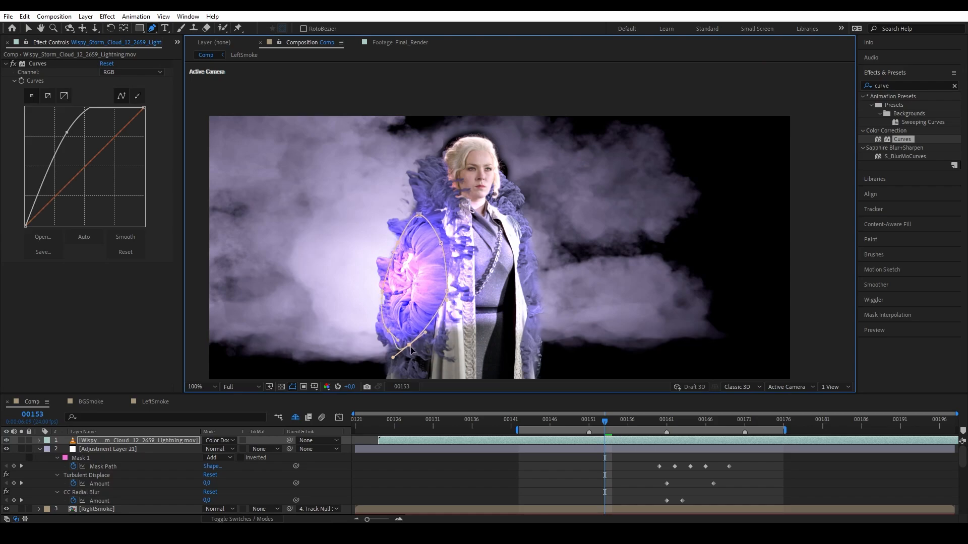
{"action": "key", "text": "f"}
{"action": "left_click_drag", "start_coordinate": [217, 458], "coordinate": [226, 458]}
{"action": "left_click_drag", "start_coordinate": [383, 293], "coordinate": [389, 293]}
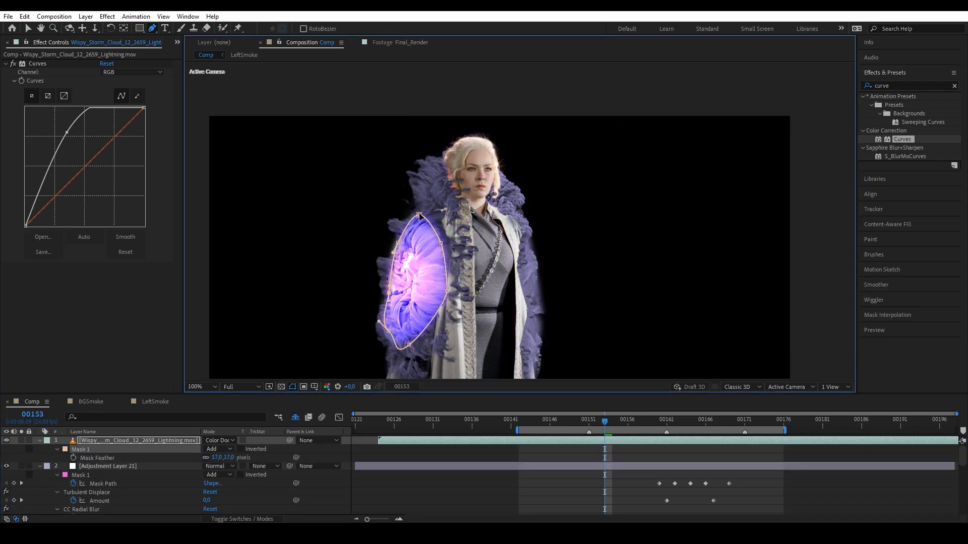
{"action": "left_click_drag", "start_coordinate": [419, 216], "coordinate": [436, 168]}
{"action": "left_click_drag", "start_coordinate": [409, 346], "coordinate": [411, 324]}
{"action": "left_click_drag", "start_coordinate": [409, 324], "coordinate": [407, 348]}
{"action": "left_click_drag", "start_coordinate": [388, 299], "coordinate": [381, 299]}
{"action": "left_click_drag", "start_coordinate": [404, 274], "coordinate": [393, 294]}
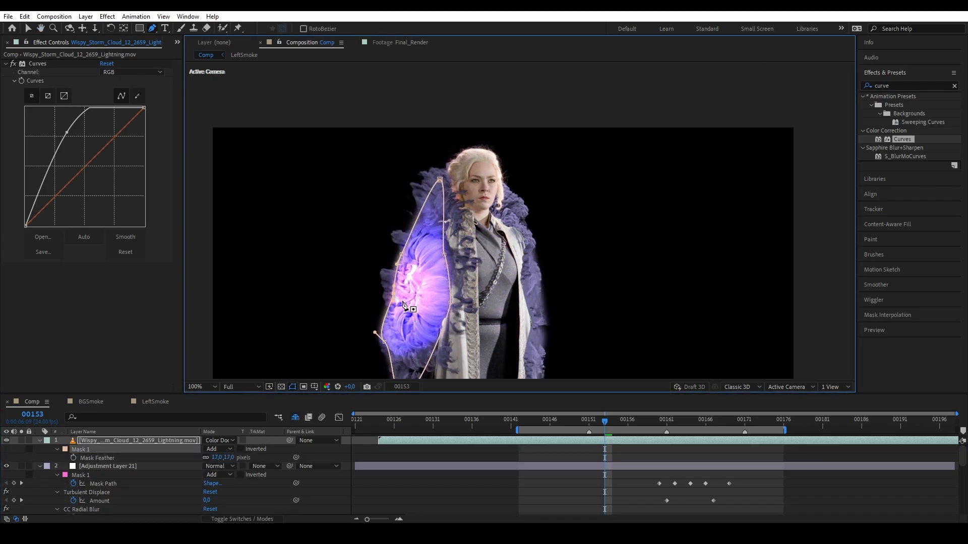
Duplicate the masked cloud at frame 157, offset it, and set its anchor on the glow.
{"action": "left_click", "coordinate": [180, 441]}
{"action": "left_click_drag", "start_coordinate": [606, 425], "coordinate": [688, 446]}
{"action": "key", "text": "ctrl+d"}
{"action": "key", "text": "v"}
{"action": "mouse_move", "coordinate": [421, 287]}
{"action": "left_mouse_down"}
{"action": "mouse_move", "coordinate": [430, 304]}
{"action": "mouse_move", "coordinate": [421, 300]}
{"action": "left_mouse_up"}
{"action": "key", "text": "a"}
{"action": "left_click", "coordinate": [124, 29]}
{"action": "left_click_drag", "start_coordinate": [253, 234], "coordinate": [417, 308]}
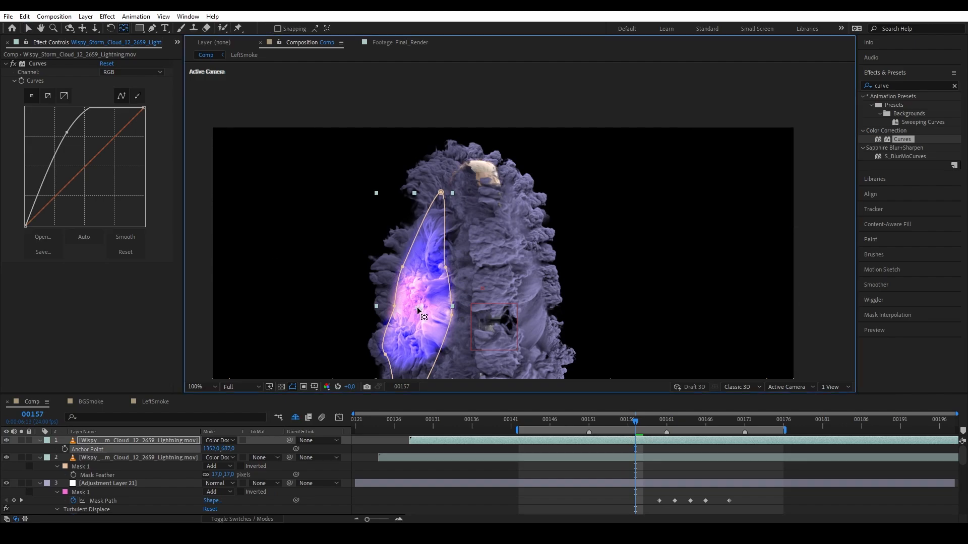
Rotate the copy to 177°, reposition it, and widen its mask's top-right edge.
{"action": "key", "text": "r"}
{"action": "left_click_drag", "start_coordinate": [222, 449], "coordinate": [303, 449]}
{"action": "key", "text": "v"}
{"action": "left_click_drag", "start_coordinate": [408, 269], "coordinate": [411, 248]}
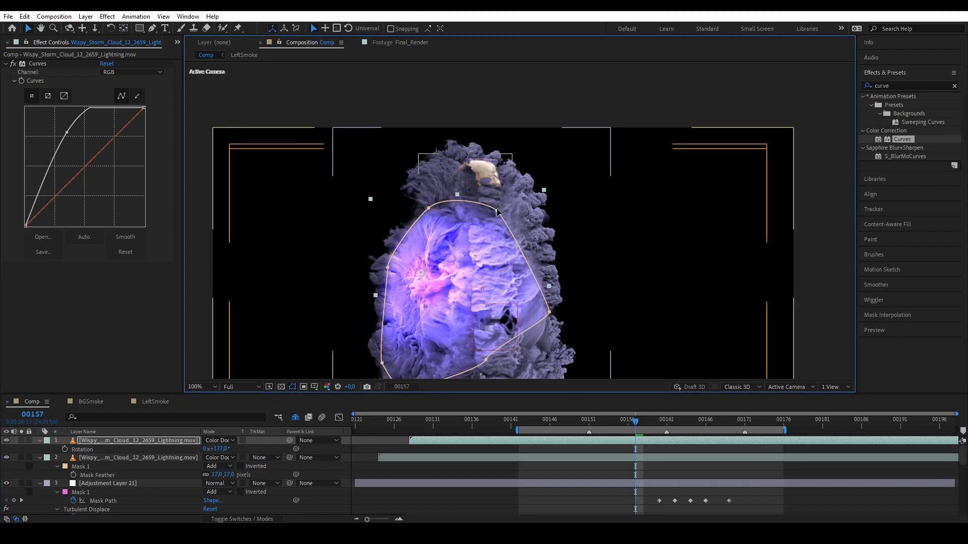
{"action": "left_click_drag", "start_coordinate": [497, 212], "coordinate": [524, 196]}
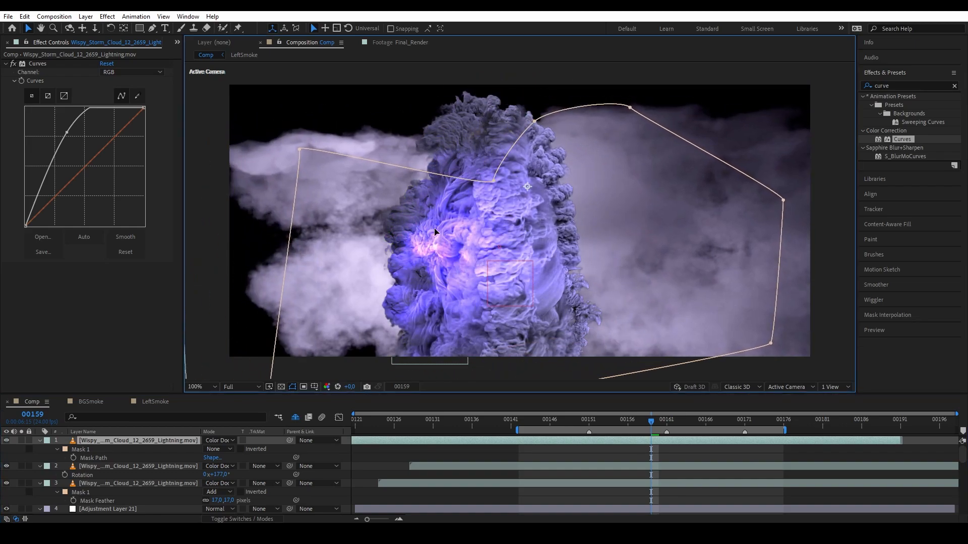
{"action": "left_click_drag", "start_coordinate": [436, 232], "coordinate": [518, 218]}
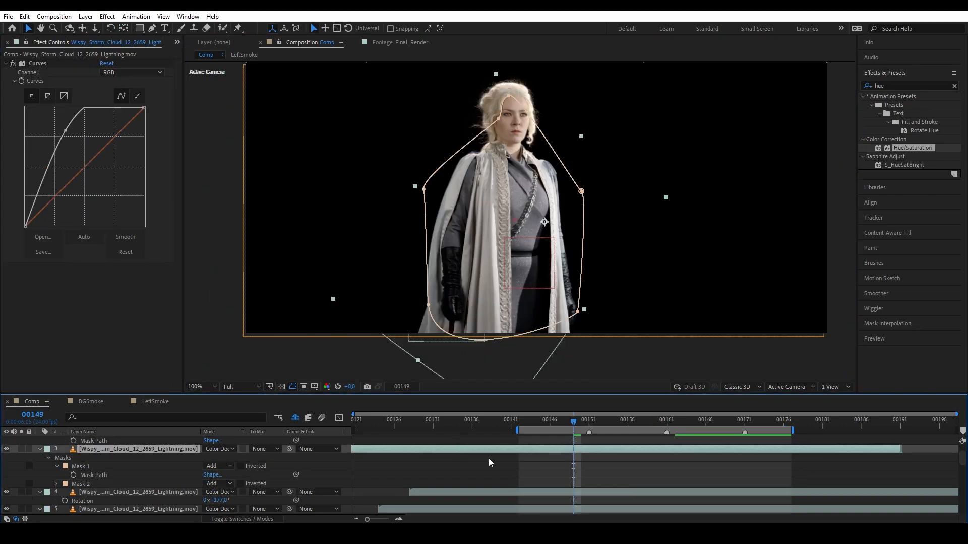
{"action": "left_click_drag", "start_coordinate": [658, 432], "coordinate": [587, 425]}
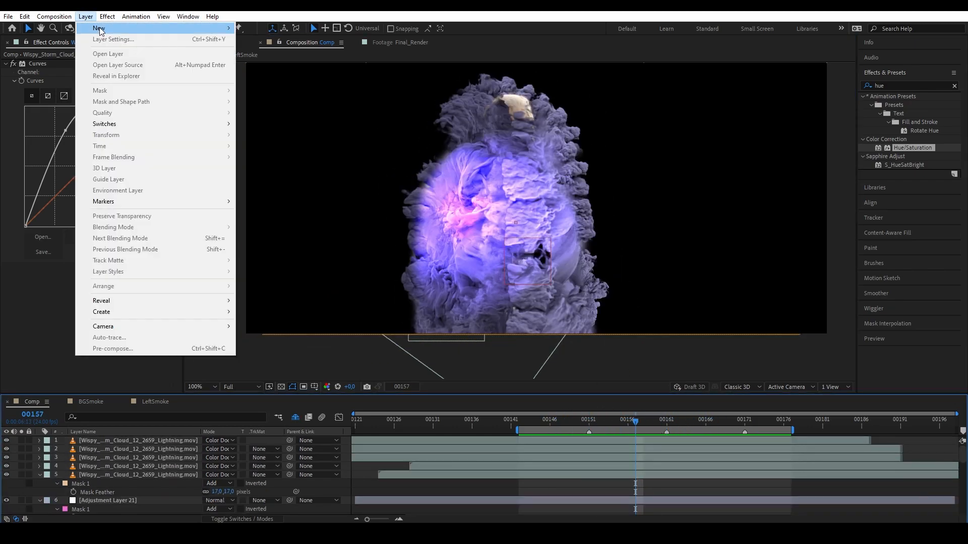
Create a new solid layer named 'lightning'.
{"action": "mouse_move", "coordinate": [99, 28]}
{"action": "left_click", "coordinate": [259, 39]}
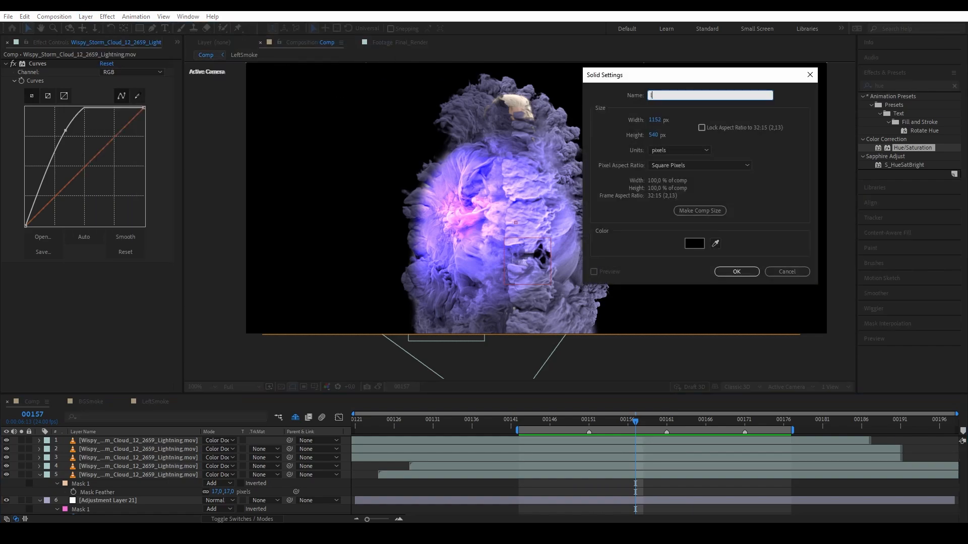
{"action": "type", "text": "lightning"}
{"action": "key", "text": "Return"}
Apply Advanced Lightning to the solid as a Two-Way Strike, placing its bolt on the smoke.
{"action": "left_click", "coordinate": [882, 85]}
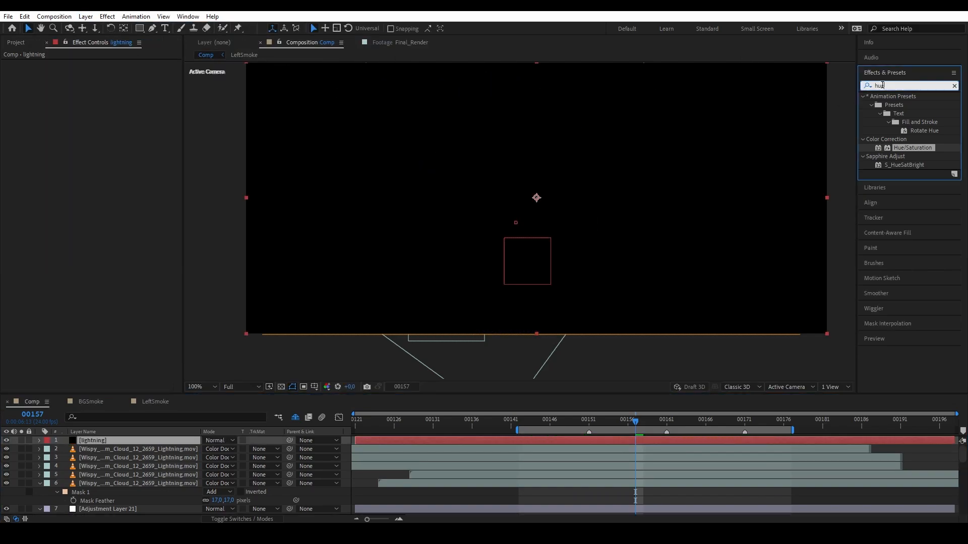
{"action": "type", "text": "lightning"}
{"action": "left_click_drag", "start_coordinate": [909, 165], "coordinate": [138, 443]}
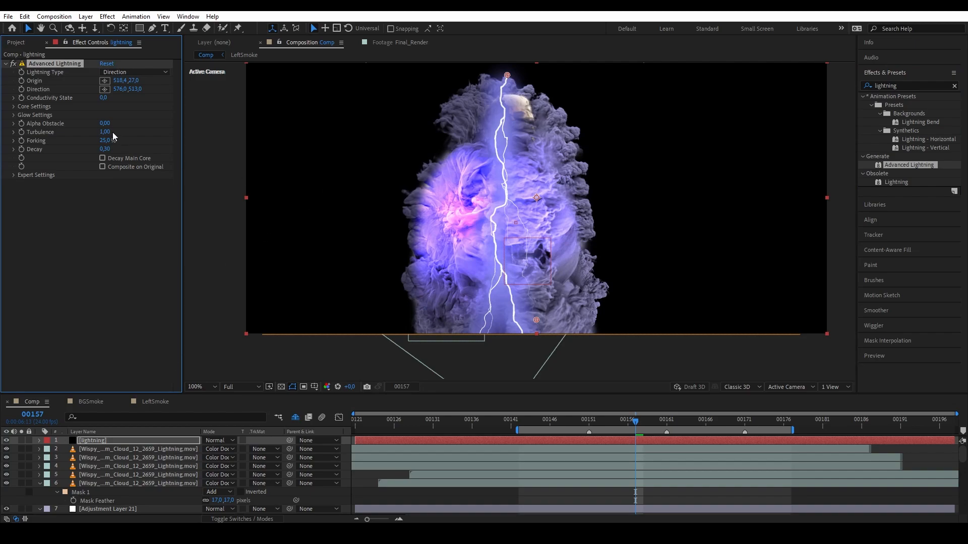
{"action": "left_click", "coordinate": [134, 72]}
{"action": "left_click", "coordinate": [158, 165]}
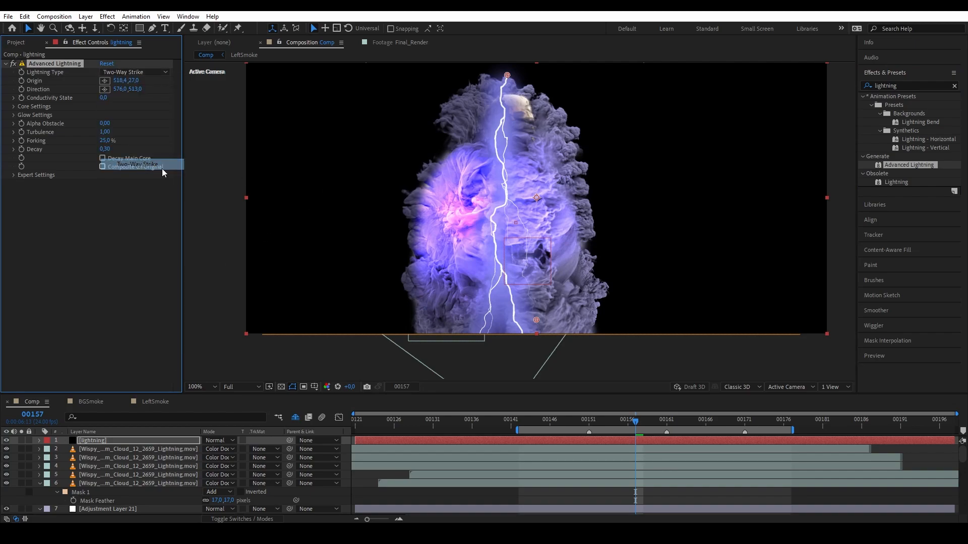
{"action": "left_click_drag", "start_coordinate": [537, 320], "coordinate": [446, 264]}
{"action": "left_click_drag", "start_coordinate": [507, 76], "coordinate": [462, 182]}
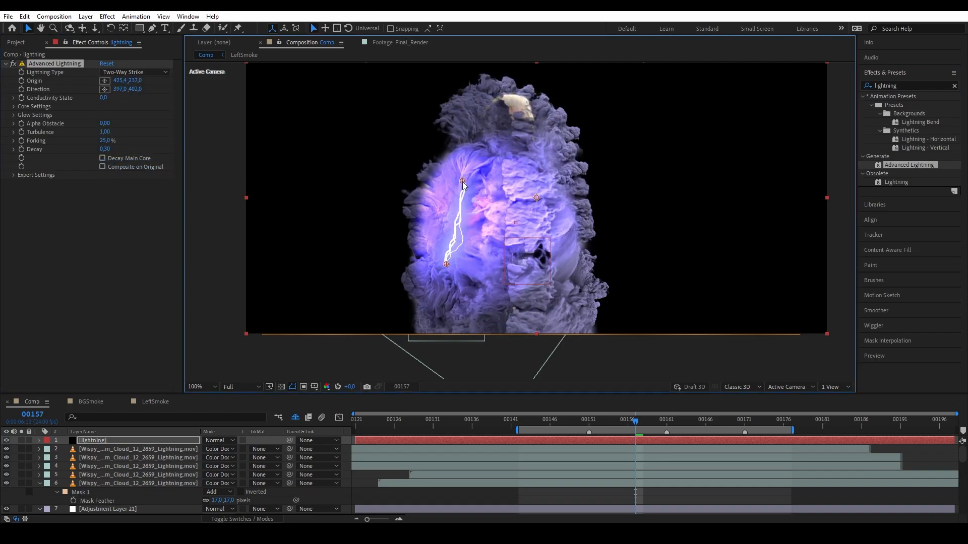
Blend the lightning in Add mode and refine the bolt's start and end points at frame 159.
{"action": "left_click", "coordinate": [219, 441]}
{"action": "left_click", "coordinate": [242, 190]}
{"action": "left_click_drag", "start_coordinate": [636, 422], "coordinate": [652, 423]}
{"action": "left_click_drag", "start_coordinate": [446, 264], "coordinate": [540, 239]}
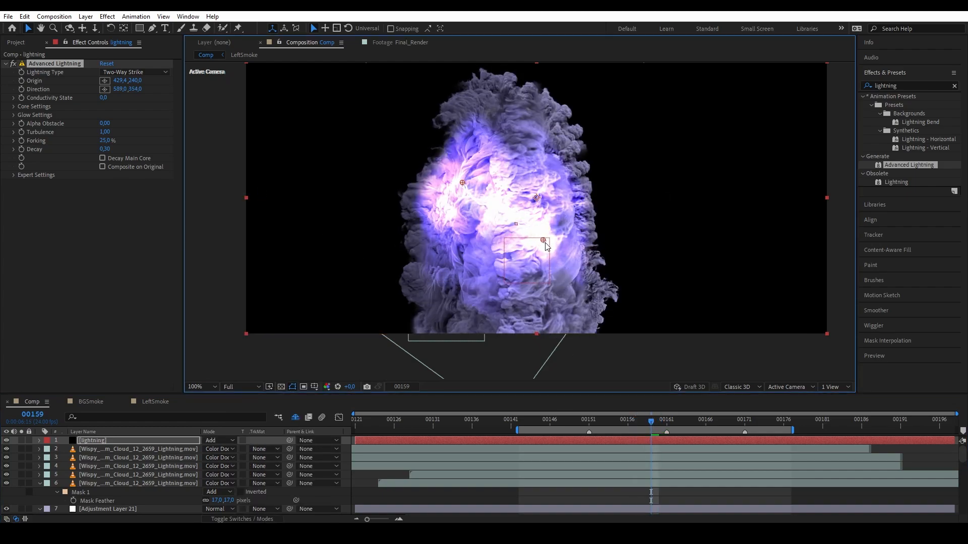
{"action": "left_click_drag", "start_coordinate": [462, 183], "coordinate": [449, 227]}
{"action": "left_click_drag", "start_coordinate": [645, 421], "coordinate": [619, 409]}
Duplicate the lightning layer to start at frame 155, moving its bolt onto the chest.
{"action": "left_click", "coordinate": [656, 441]}
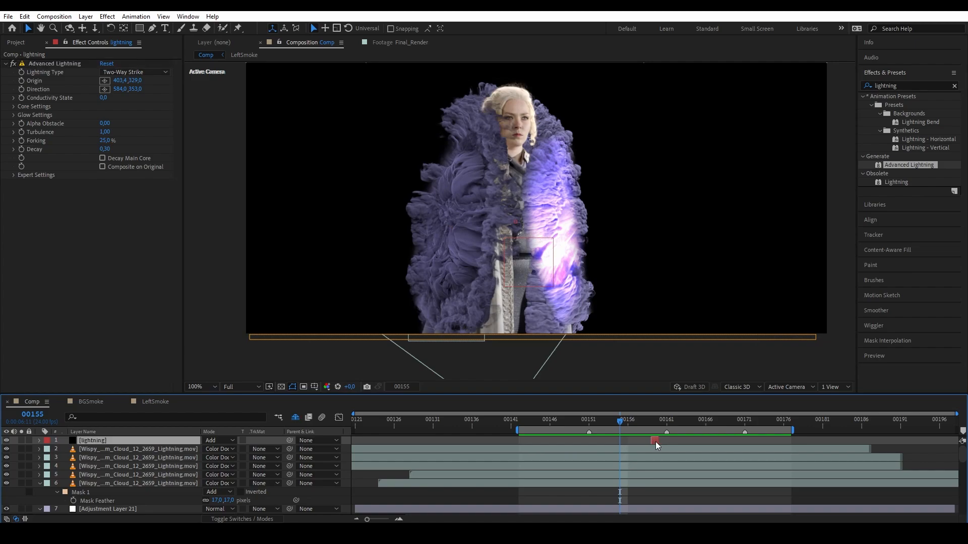
{"action": "key", "text": "ctrl+d"}
{"action": "left_click_drag", "start_coordinate": [656, 441], "coordinate": [624, 438]}
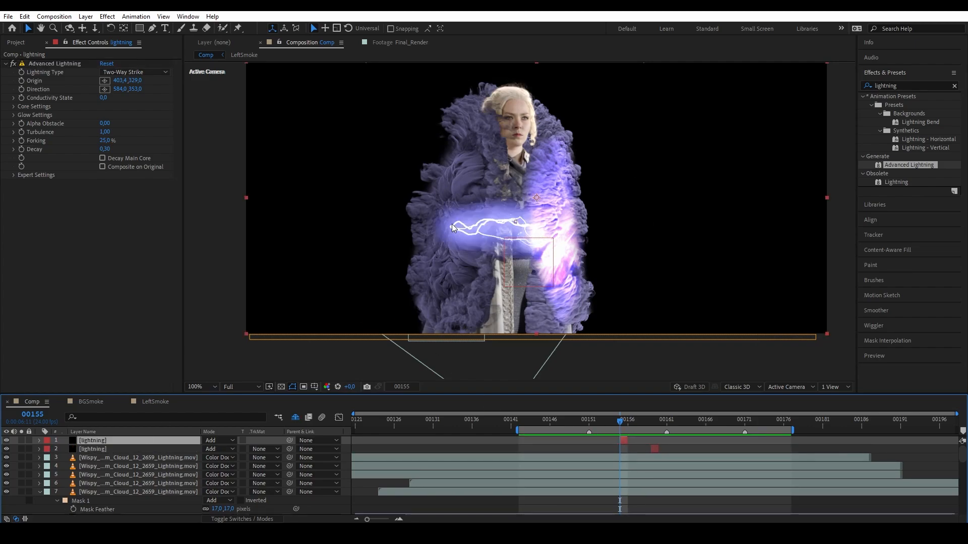
{"action": "left_click", "coordinate": [51, 63]}
{"action": "left_click_drag", "start_coordinate": [450, 227], "coordinate": [565, 197]}
{"action": "left_click_drag", "start_coordinate": [620, 423], "coordinate": [606, 425]}
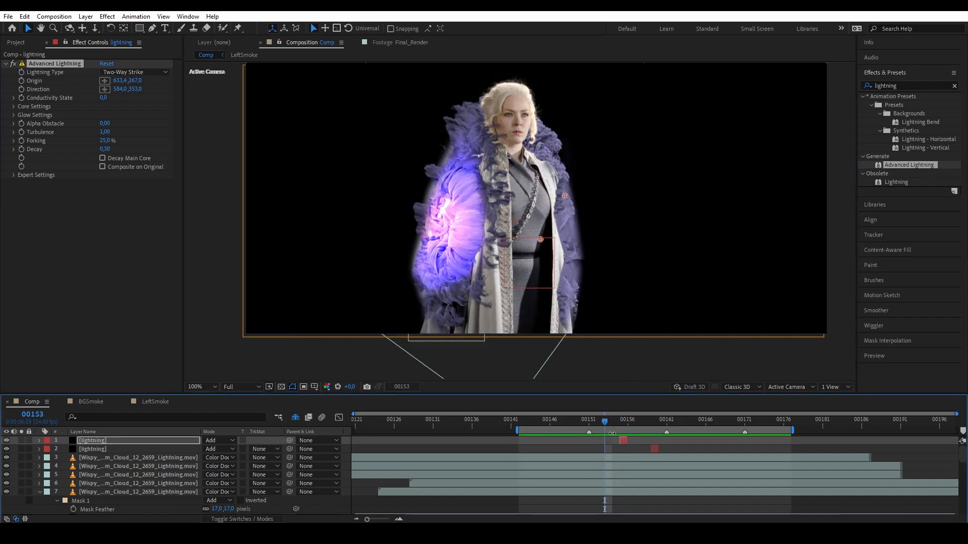
Add another lightning copy at frame 153 with its bolt stretched from chest to left shoulder.
{"action": "left_click", "coordinate": [621, 448]}
{"action": "left_click", "coordinate": [622, 442]}
{"action": "key", "text": "ctrl+d"}
{"action": "key", "text": "bracketleft"}
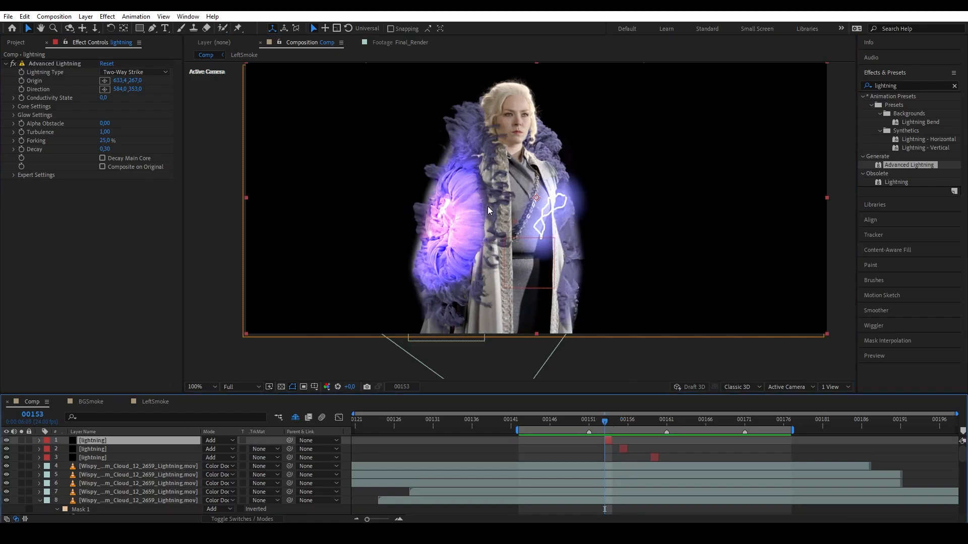
{"action": "left_click", "coordinate": [53, 64]}
{"action": "left_click_drag", "start_coordinate": [541, 240], "coordinate": [443, 232]}
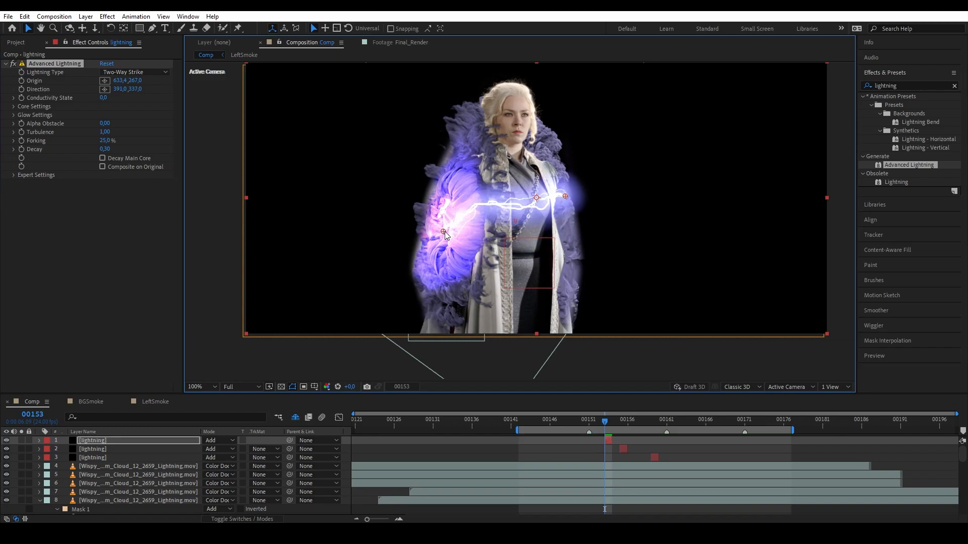
{"action": "left_click_drag", "start_coordinate": [558, 198], "coordinate": [455, 182]}
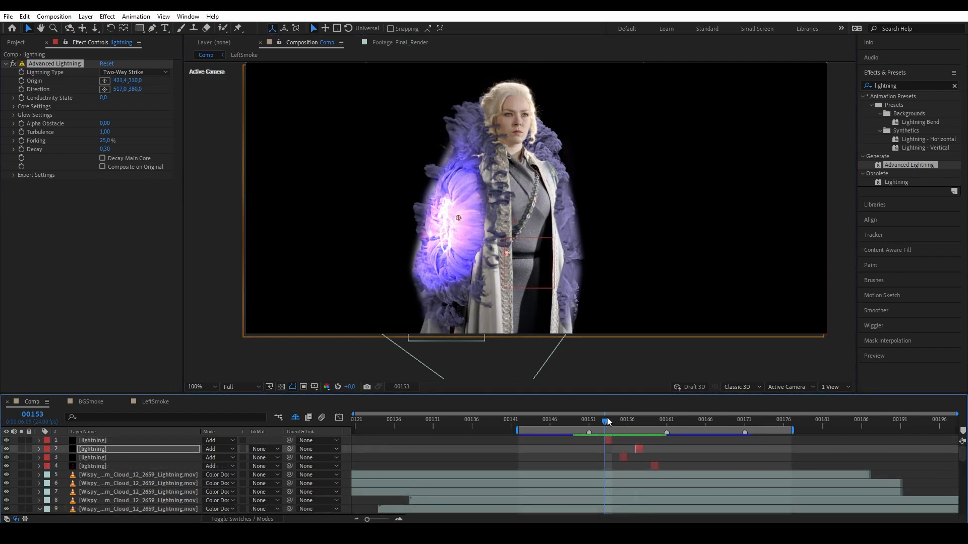
Preview the composite with the staggered lightning strikes.
{"action": "key", "text": "space"}
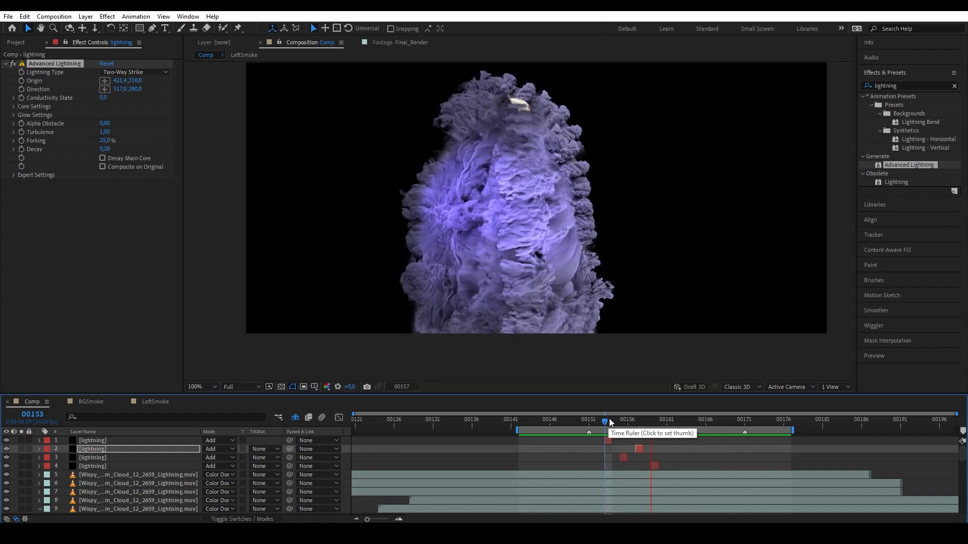
{"action": "key", "text": "space"}
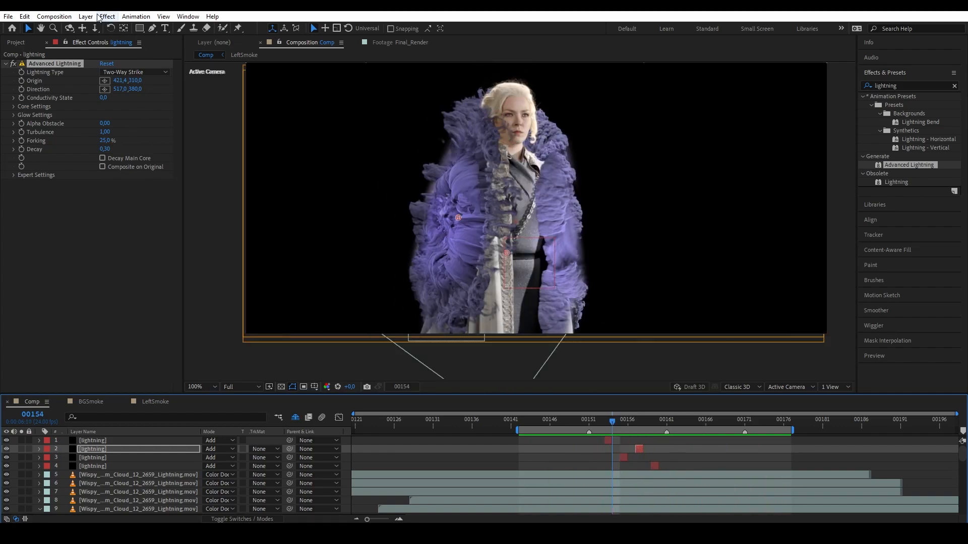
{"action": "left_click", "coordinate": [86, 16]}
Add an adjustment layer lower in the stack and darken it with Curves.
{"action": "mouse_move", "coordinate": [101, 24]}
{"action": "left_click", "coordinate": [282, 95]}
{"action": "left_click_drag", "start_coordinate": [126, 440], "coordinate": [127, 499]}
{"action": "left_click", "coordinate": [39, 480]}
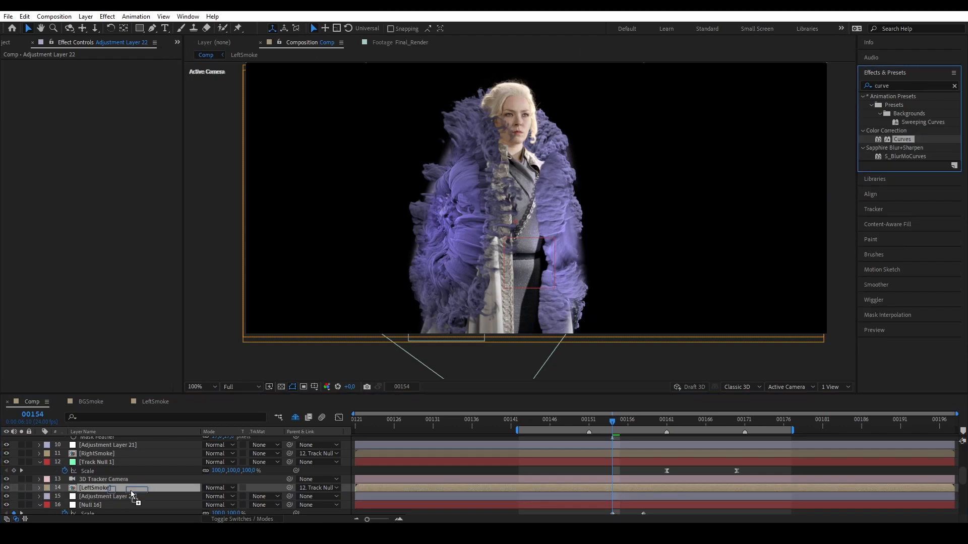
{"action": "left_click_drag", "start_coordinate": [133, 493], "coordinate": [132, 496]}
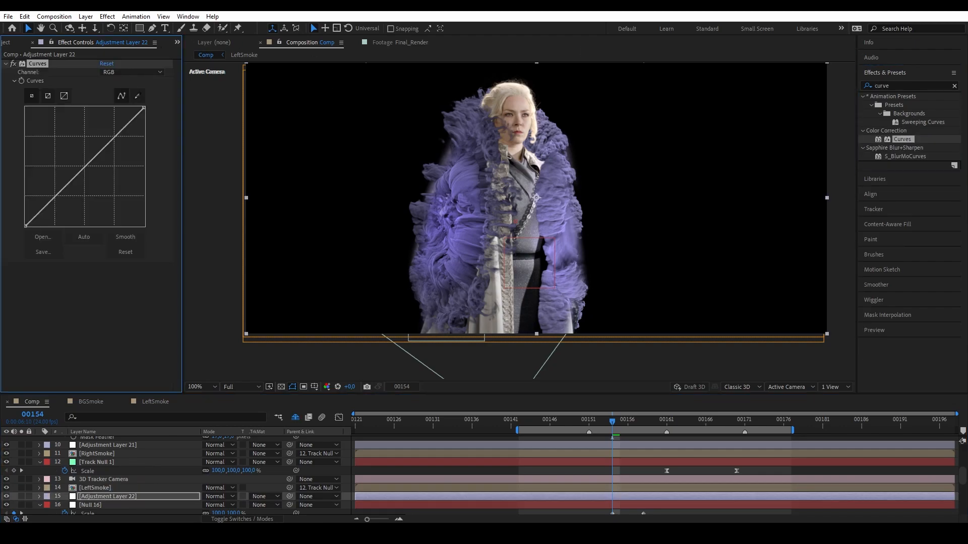
{"action": "left_click_drag", "start_coordinate": [139, 109], "coordinate": [148, 208]}
Draw a mask around the Queen's right side and a second mask around the left-side smoke at frame 155.
{"action": "left_click", "coordinate": [152, 28]}
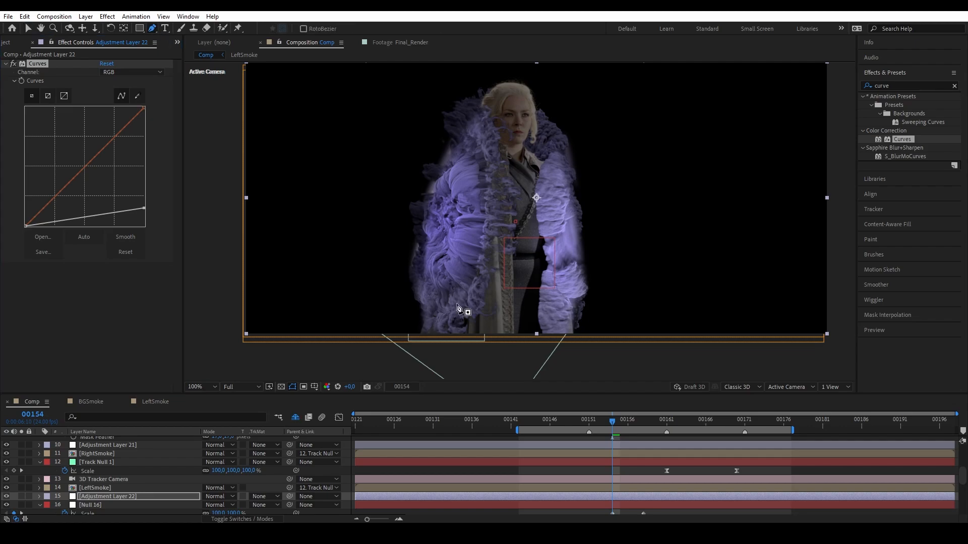
{"action": "left_click_drag", "start_coordinate": [540, 344], "coordinate": [540, 327]}
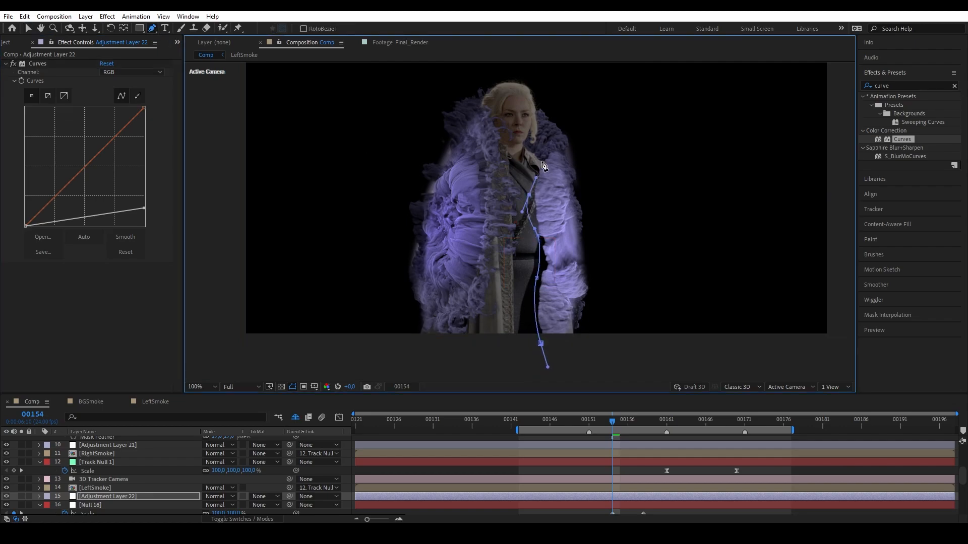
{"action": "left_click", "coordinate": [541, 344]}
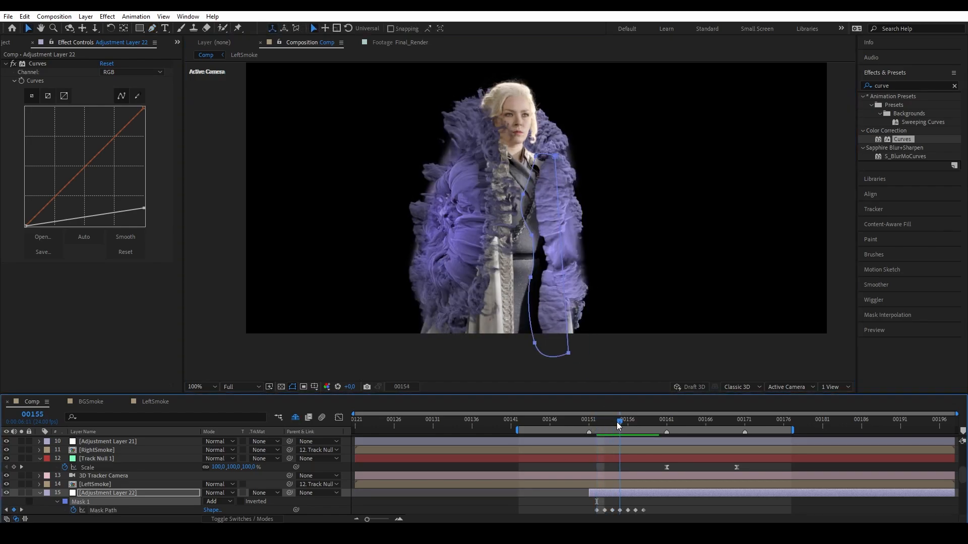
{"action": "left_click", "coordinate": [619, 422]}
{"action": "left_click", "coordinate": [152, 29]}
{"action": "left_click_drag", "start_coordinate": [466, 339], "coordinate": [481, 333]}
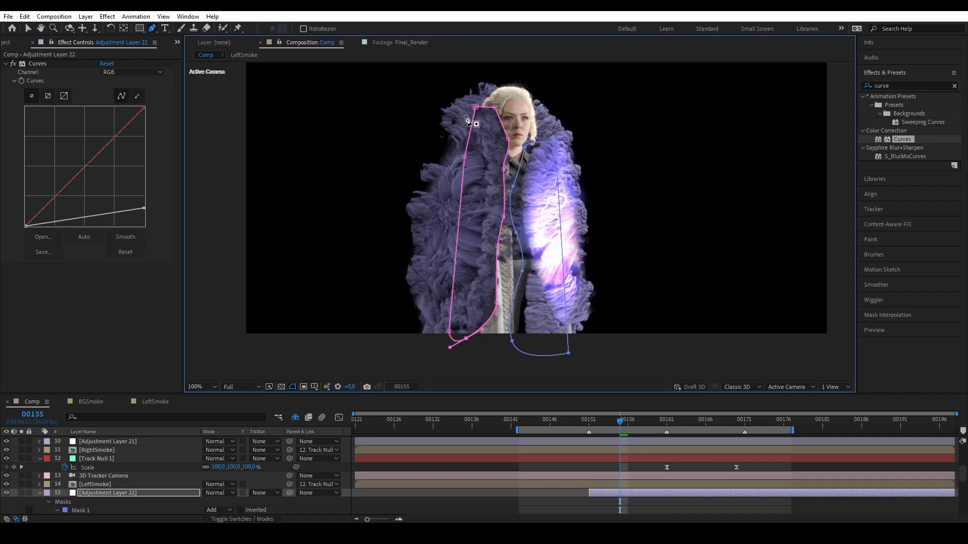
Keyframe Mask 2's path to follow the smoke at frame 153 and feather it to 112 pixels.
{"action": "key", "text": "m"}
{"action": "scroll", "coordinate": [75, 489], "scroll_direction": "down", "scroll_amount": 1}
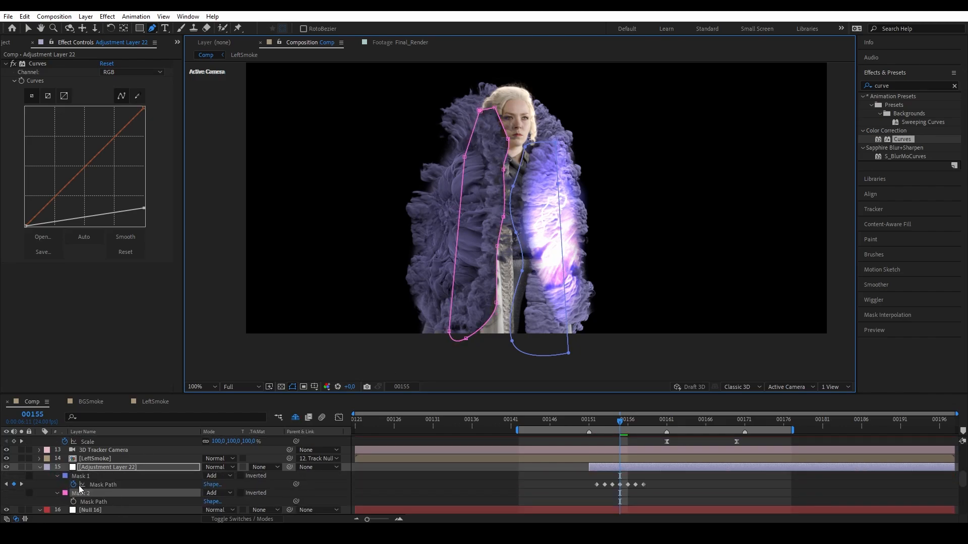
{"action": "left_click", "coordinate": [74, 501]}
{"action": "left_click_drag", "start_coordinate": [620, 423], "coordinate": [607, 421]}
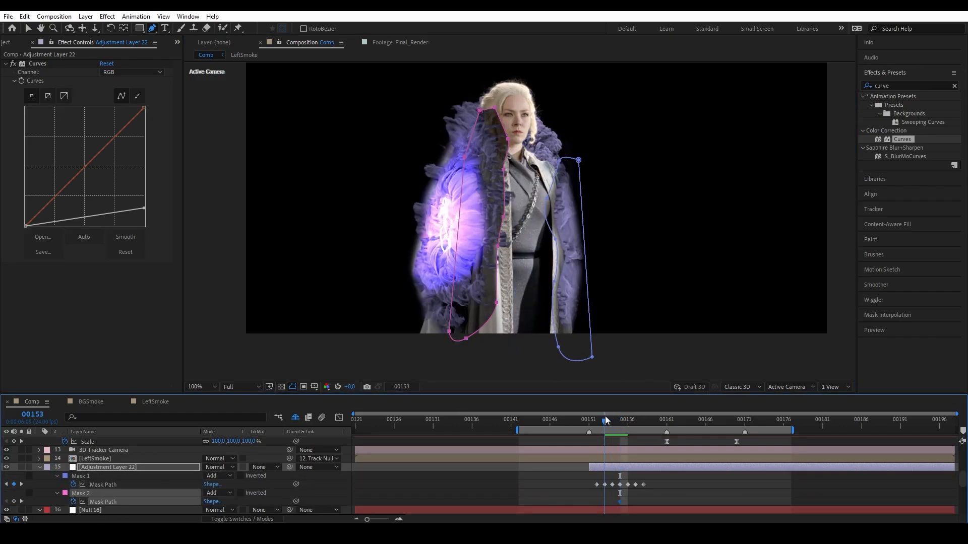
{"action": "left_click_drag", "start_coordinate": [507, 170], "coordinate": [493, 177]}
{"action": "key", "text": "v"}
{"action": "left_click", "coordinate": [465, 350]}
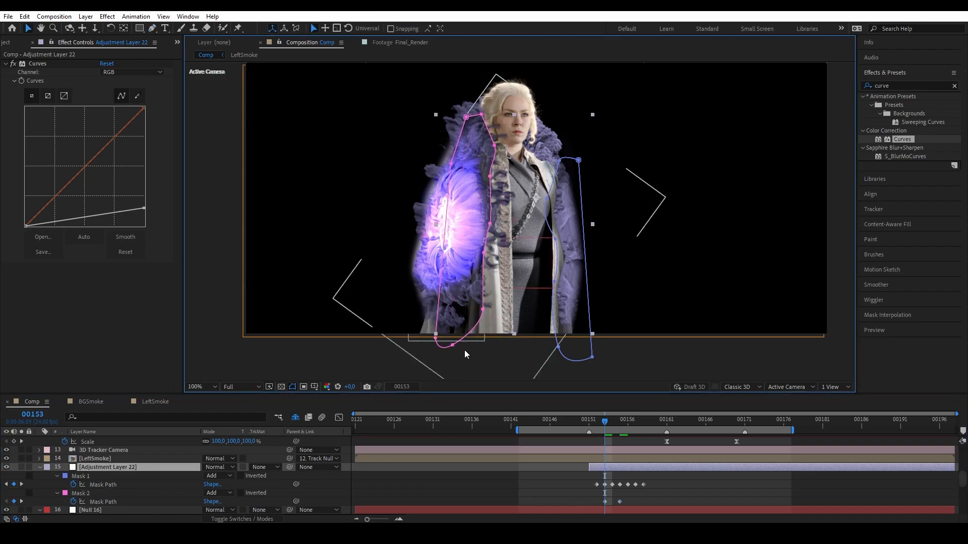
{"action": "left_click_drag", "start_coordinate": [452, 346], "coordinate": [461, 323]}
{"action": "left_click_drag", "start_coordinate": [606, 428], "coordinate": [629, 426]}
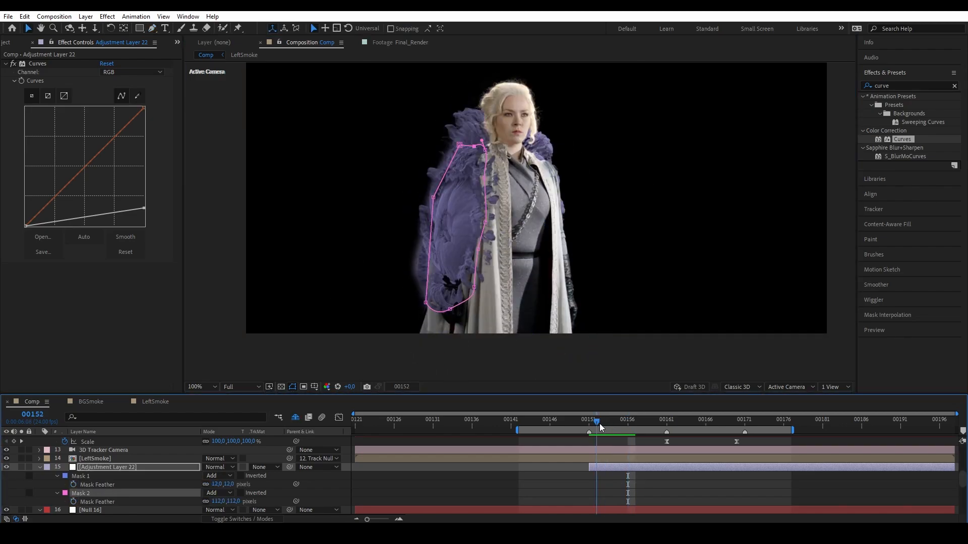
{"action": "left_click", "coordinate": [684, 359]}
{"action": "left_click", "coordinate": [684, 359]}
{"action": "left_click", "coordinate": [614, 428]}
Preview the animation, then select Spell_Hit_4_1223_2K.mov in the Project panel.
{"action": "key", "text": "space"}
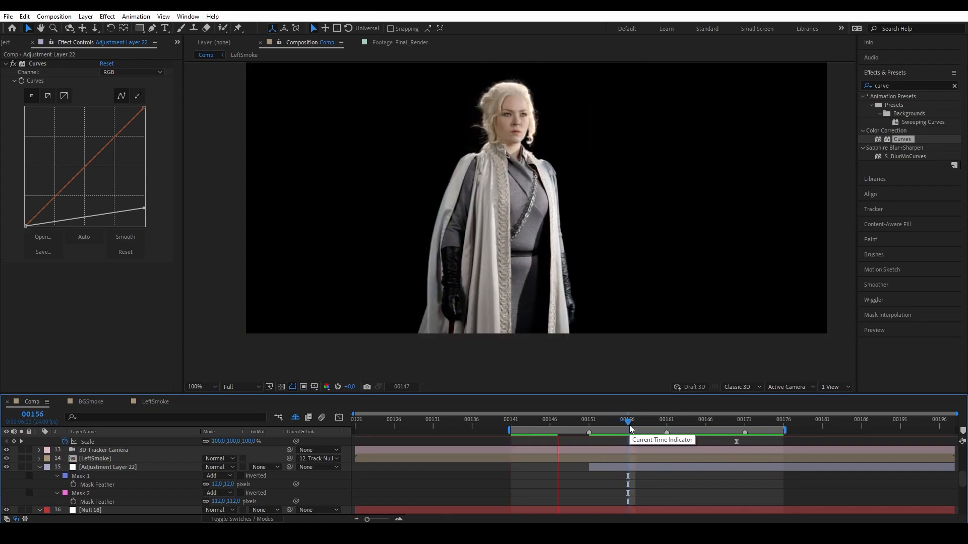
{"action": "key", "text": "space"}
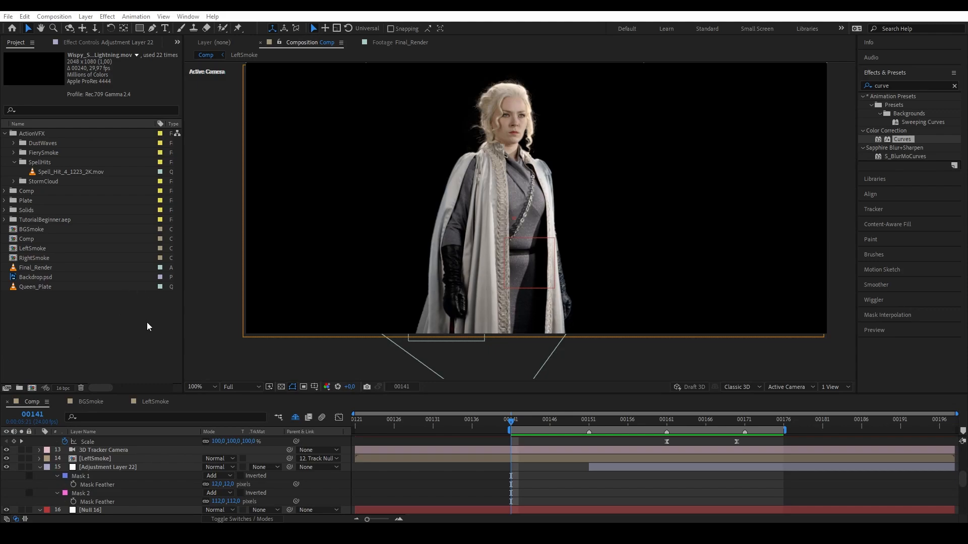
{"action": "left_click", "coordinate": [147, 324]}
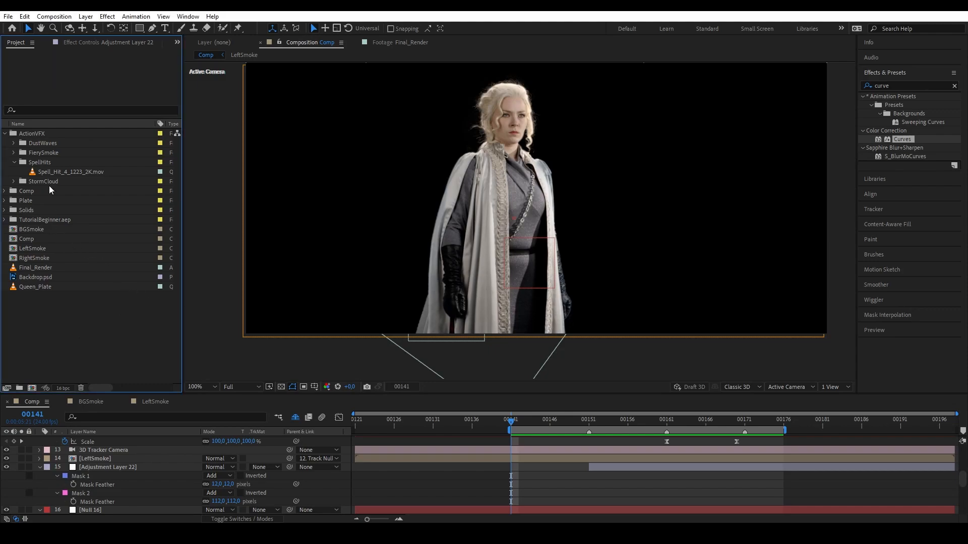
{"action": "left_click", "coordinate": [48, 172]}
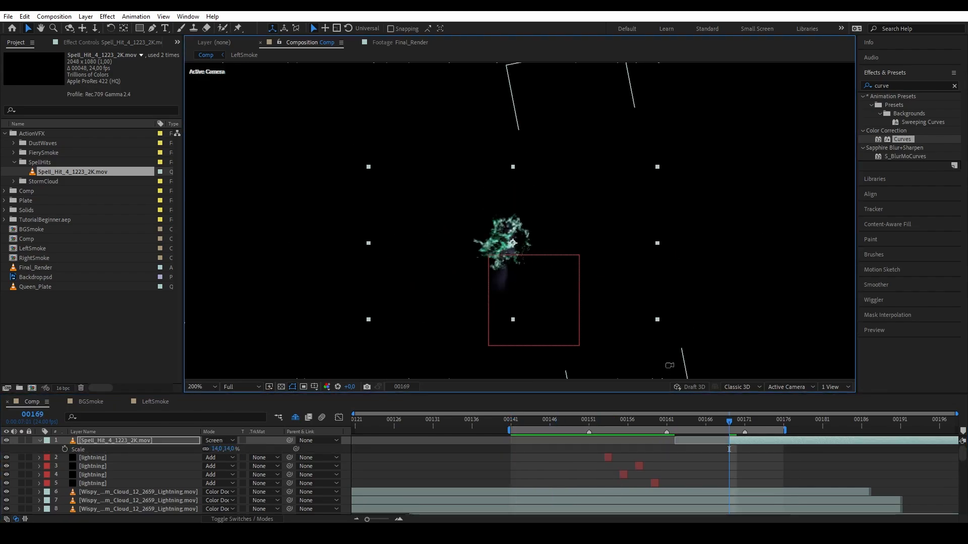
Apply Hue/Saturation to the Spell_Hit_4_1223_2K.mov layer.
{"action": "left_click", "coordinate": [892, 82]}
{"action": "type", "text": "hue"}
{"action": "left_click_drag", "start_coordinate": [912, 148], "coordinate": [138, 441]}
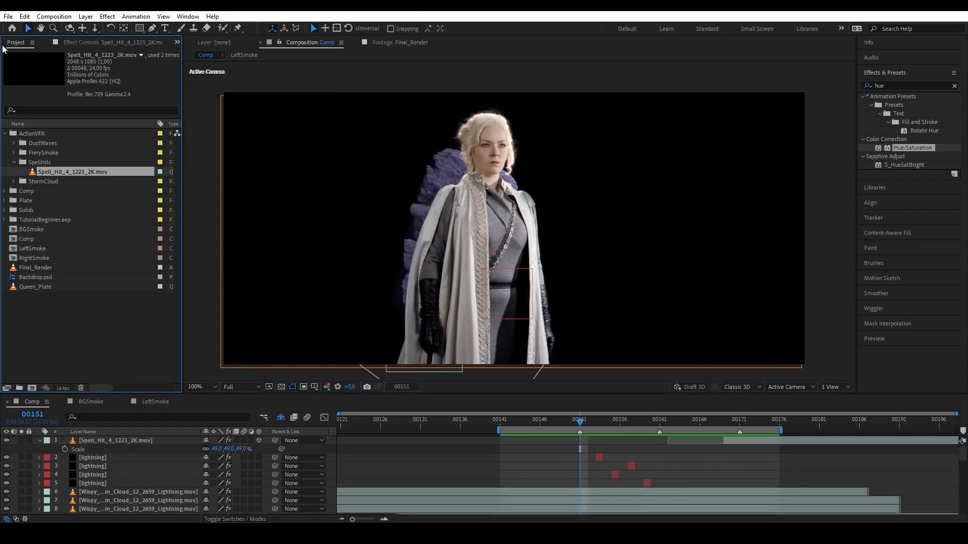
Add Backdrop.psd beneath the layers and preview the spell effect over it from frame 00141.
{"action": "left_click_drag", "start_coordinate": [23, 280], "coordinate": [88, 514]}
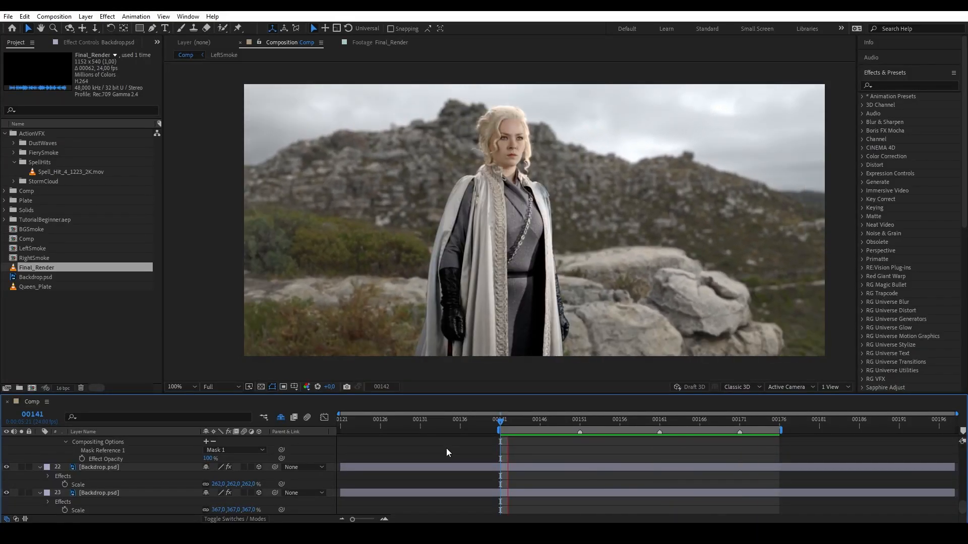
{"action": "key", "text": "space"}
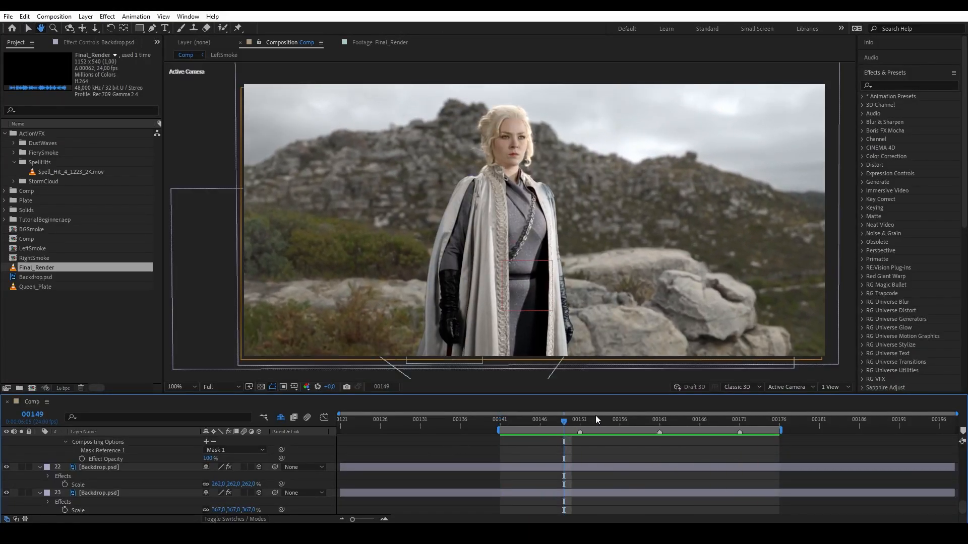
{"action": "left_click", "coordinate": [501, 421]}
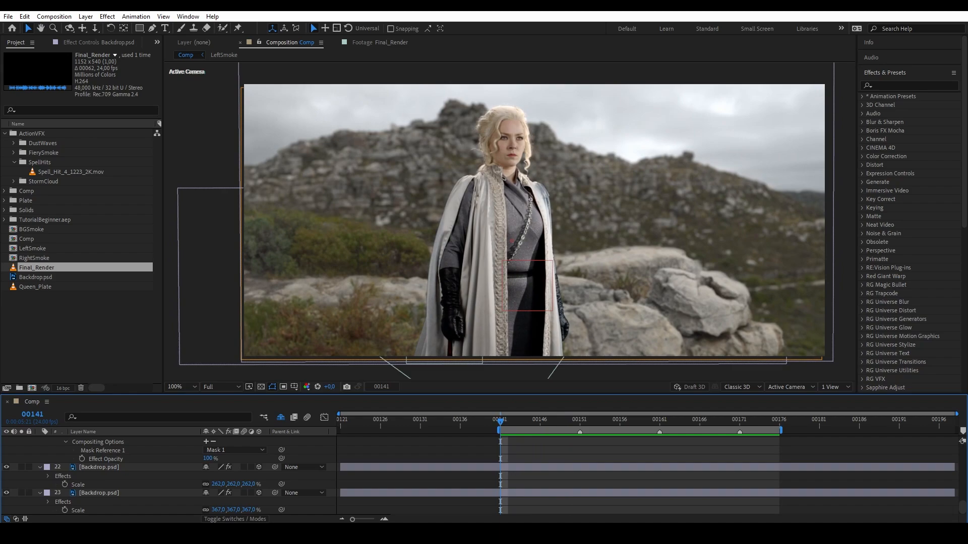
Toggle the mountain and foreground rock backdrop layers off and on, then scrub to the purple smoke burst.
{"action": "left_click", "coordinate": [7, 493]}
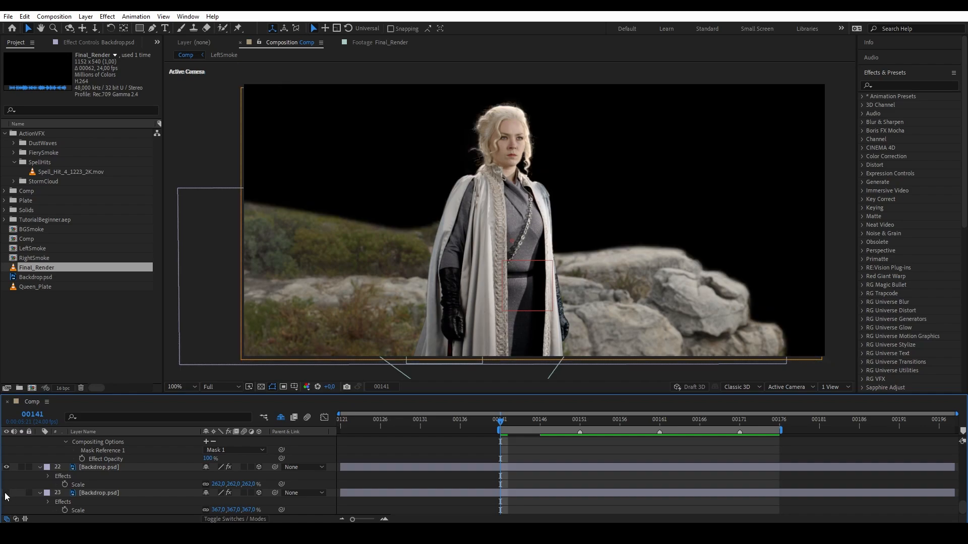
{"action": "left_click", "coordinate": [88, 468]}
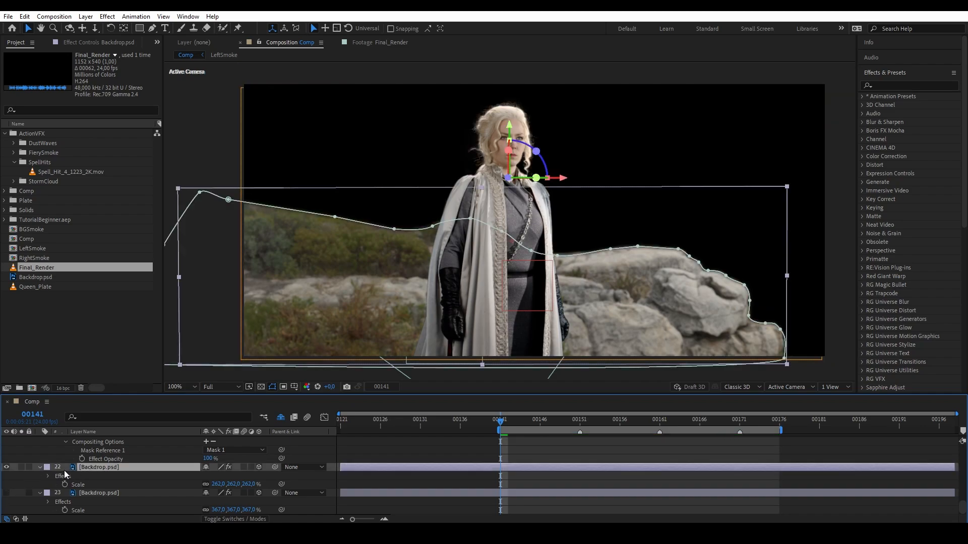
{"action": "left_click", "coordinate": [7, 468]}
{"action": "left_click", "coordinate": [6, 467]}
{"action": "left_click", "coordinate": [6, 493]}
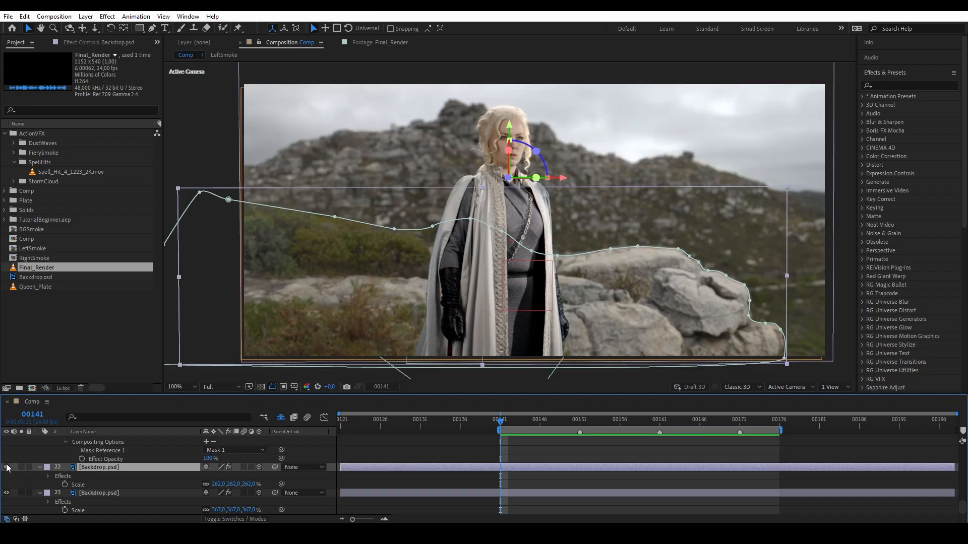
{"action": "left_click", "coordinate": [126, 485]}
{"action": "mouse_move", "coordinate": [501, 421]}
{"action": "left_mouse_down"}
{"action": "mouse_move", "coordinate": [763, 380]}
{"action": "mouse_move", "coordinate": [549, 431]}
{"action": "mouse_move", "coordinate": [509, 431]}
{"action": "left_mouse_up"}
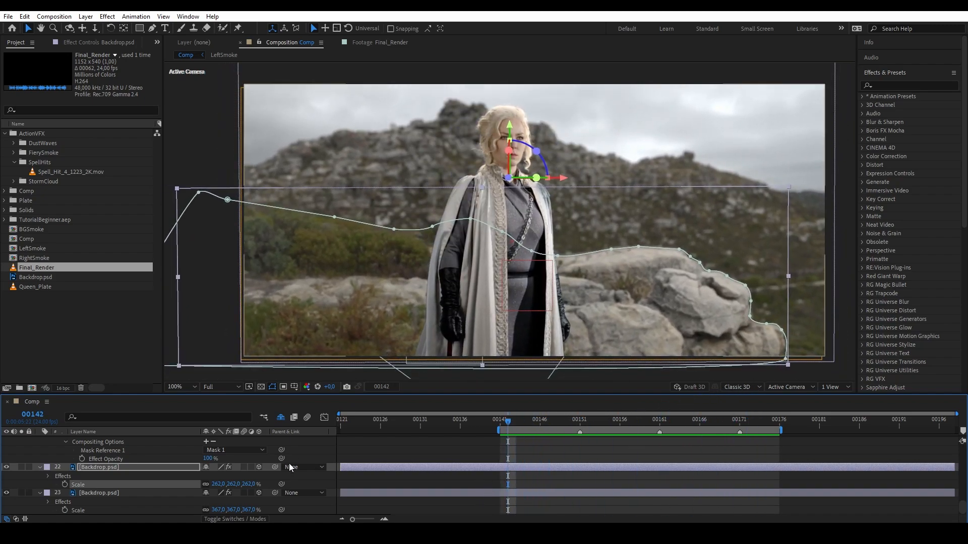
{"action": "left_click", "coordinate": [140, 493]}
{"action": "scroll", "coordinate": [140, 494], "scroll_direction": "up", "scroll_amount": 5}
{"action": "scroll", "coordinate": [137, 484], "scroll_direction": "up", "scroll_amount": 10}
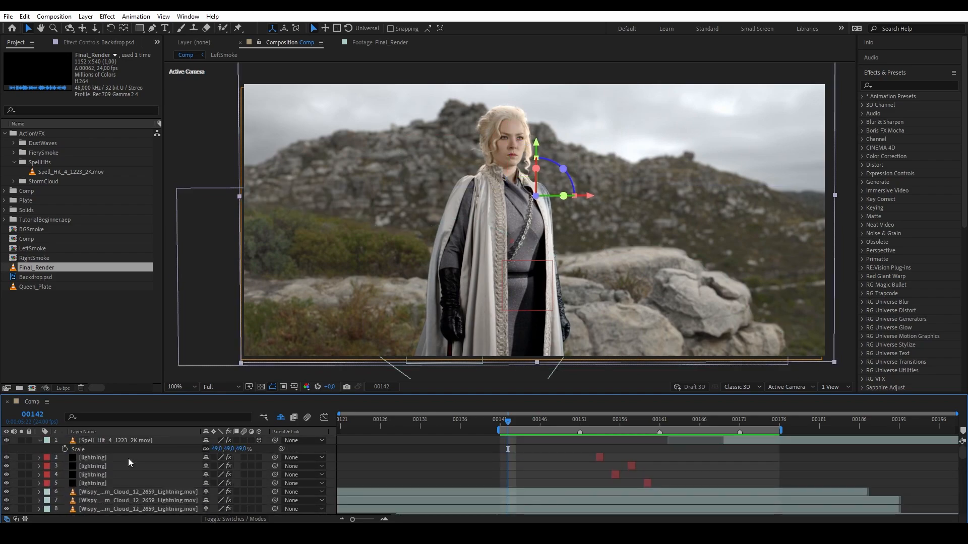
Precompose all layers into 'Fullprecomp' and preview the smoke animation.
{"action": "key", "text": "ctrl+a"}
{"action": "key", "text": "ctrl+shift+c"}
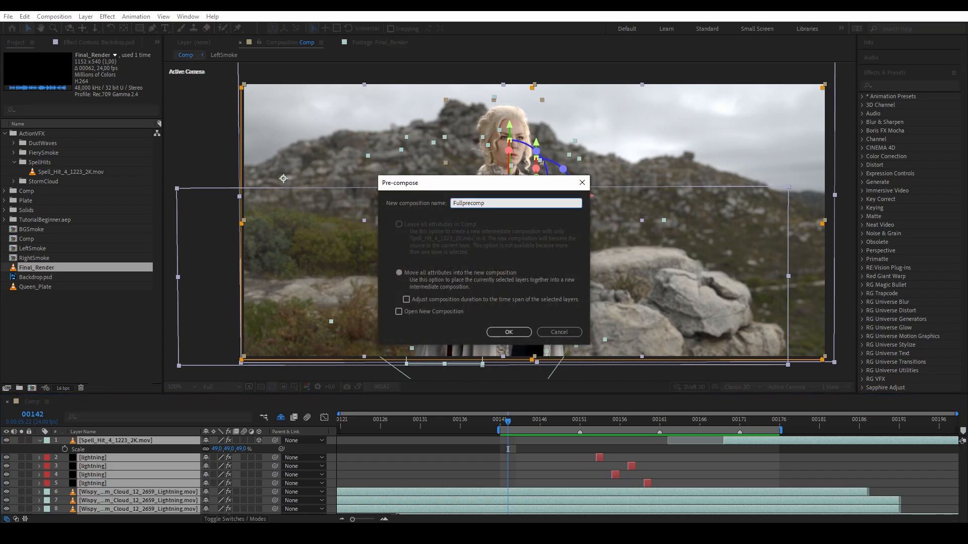
{"action": "key", "text": "Return"}
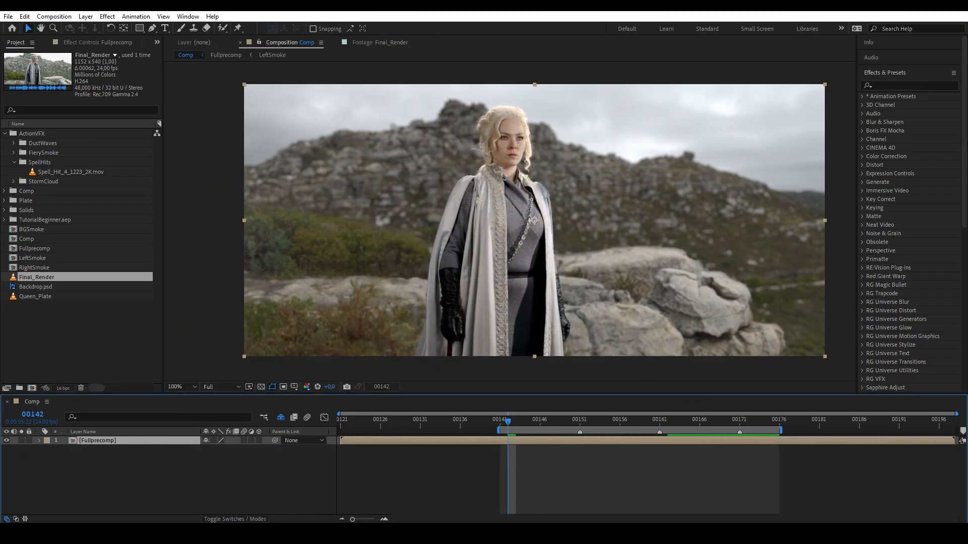
{"action": "key", "text": "space"}
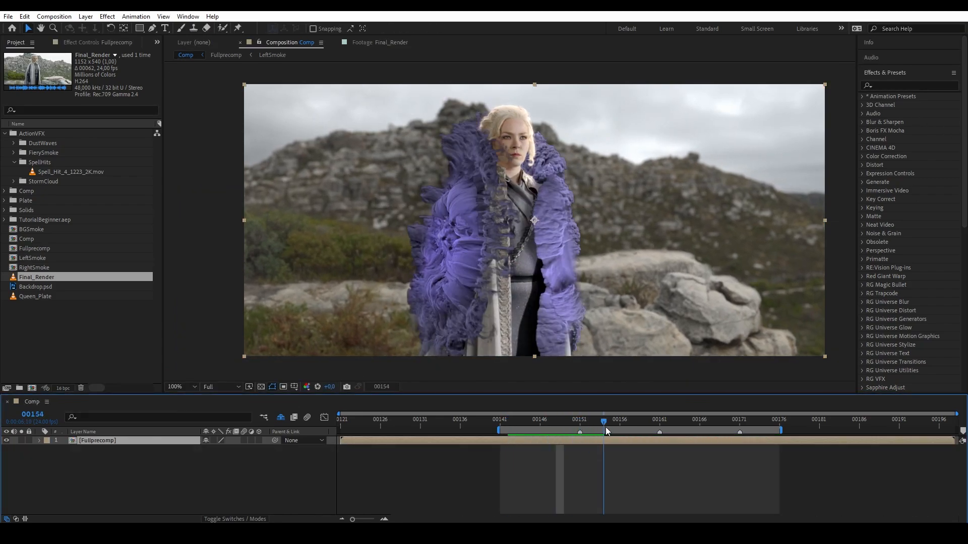
Search the effects for 'pixel mo' and drop Pixel Motion Blur onto the Fullprecomp layer.
{"action": "left_click", "coordinate": [903, 85]}
{"action": "type", "text": "pixel mo"}
{"action": "left_click_drag", "start_coordinate": [906, 105], "coordinate": [132, 440]}
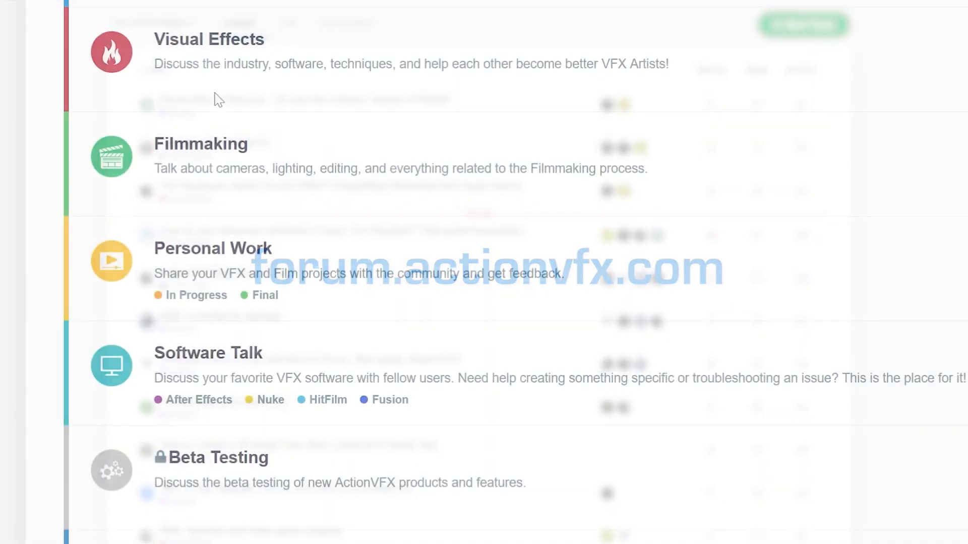
Open the Personal Work category, start a new topic title with 'Th', and scroll the topic page.
{"action": "left_click", "coordinate": [238, 253]}
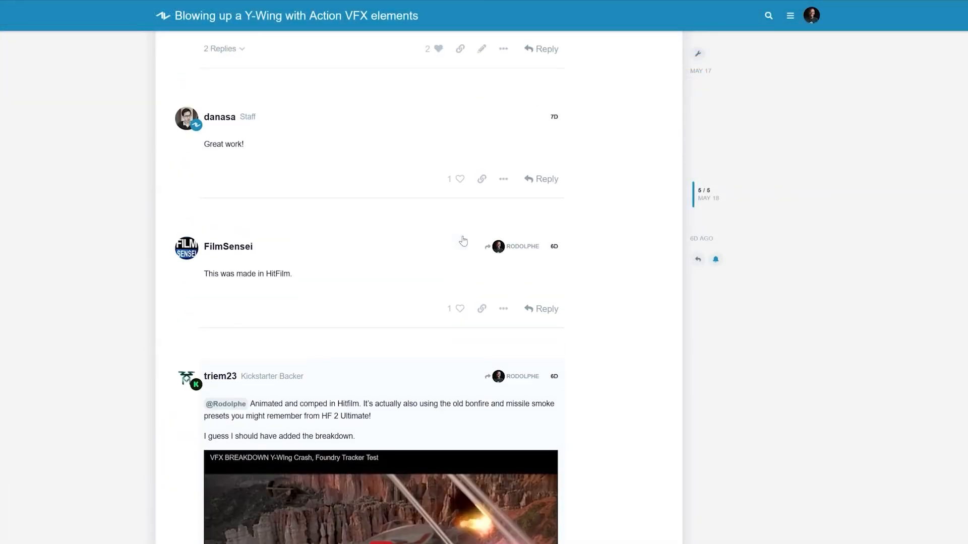
{"action": "scroll", "coordinate": [461, 241], "scroll_direction": "up", "scroll_amount": 4}
{"action": "scroll", "coordinate": [463, 241], "scroll_direction": "up", "scroll_amount": 5}
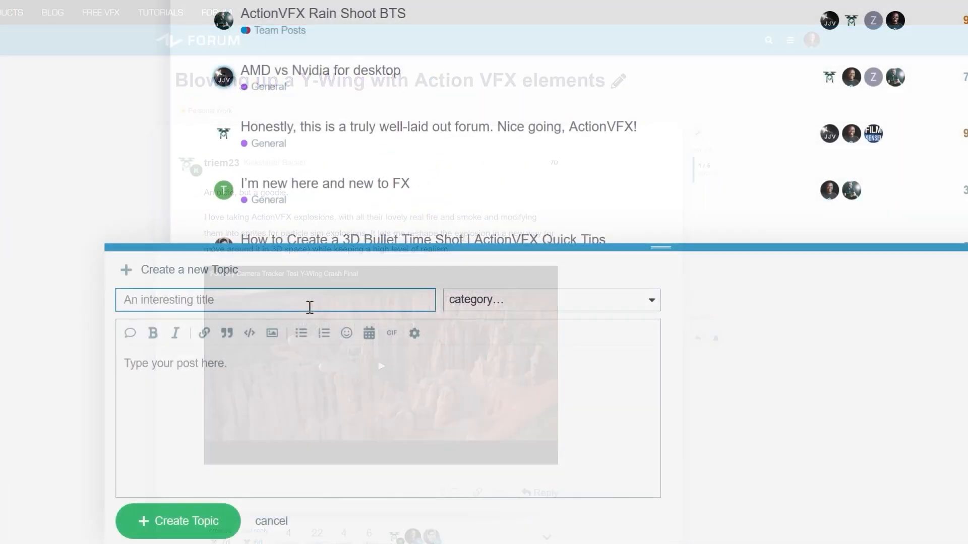
{"action": "type", "text": "This forum is awesome"}
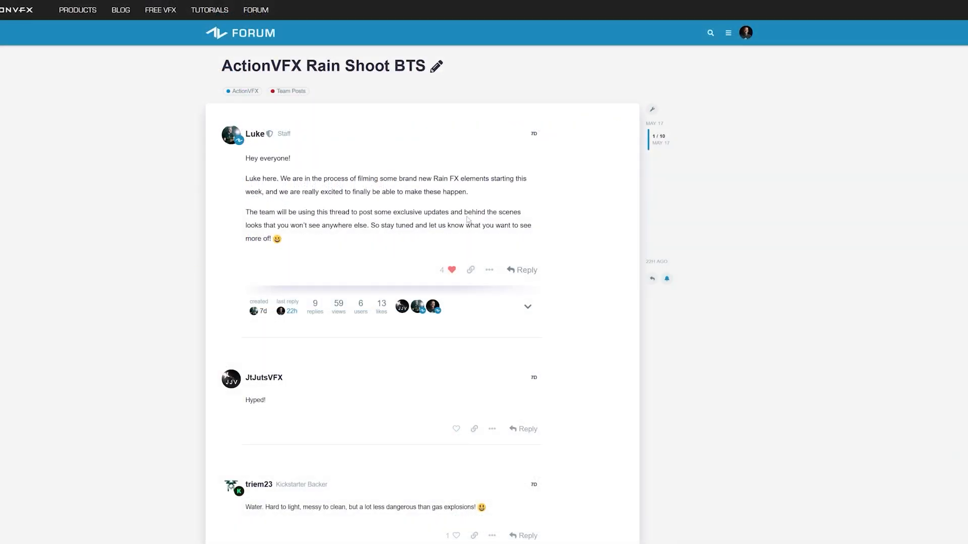
{"action": "scroll", "coordinate": [475, 228], "scroll_direction": "down", "scroll_amount": 5}
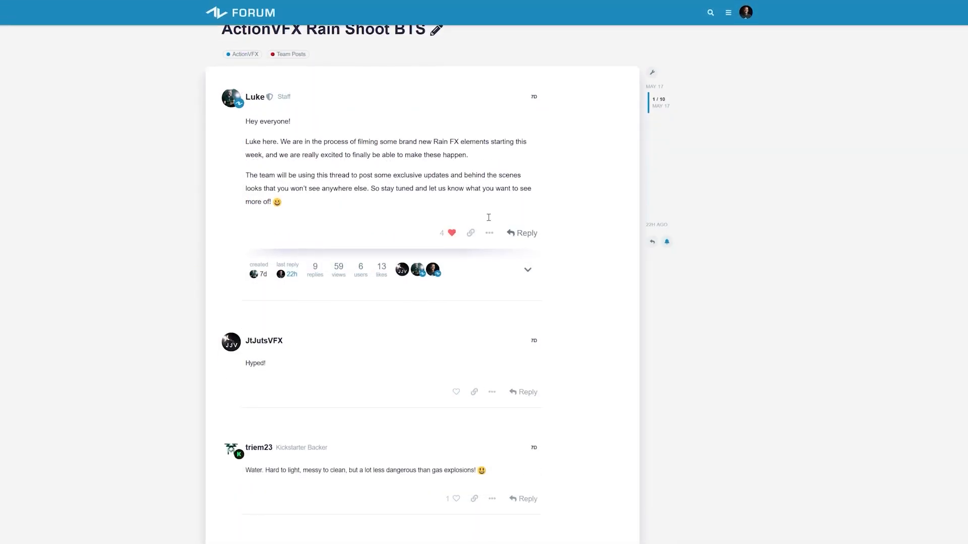
{"action": "scroll", "coordinate": [475, 228], "scroll_direction": "down", "scroll_amount": 5}
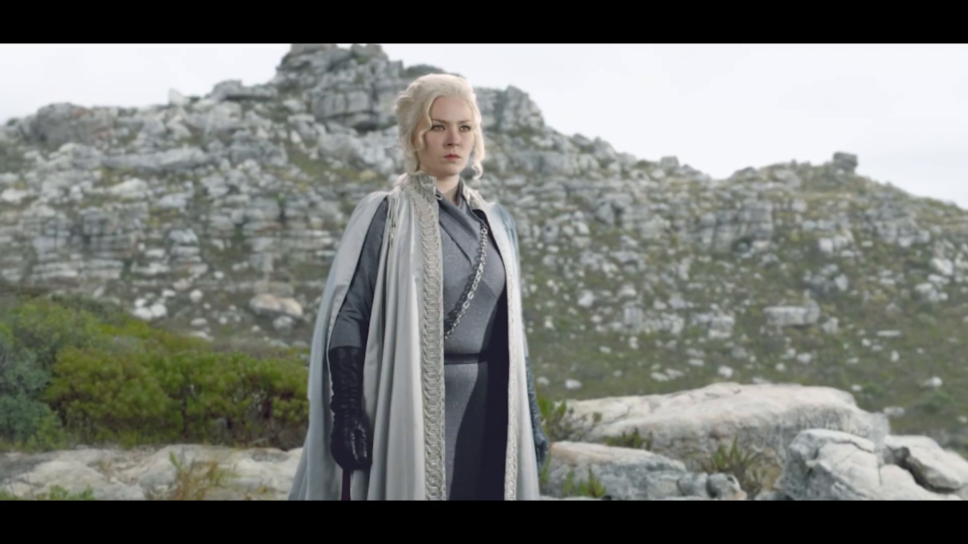